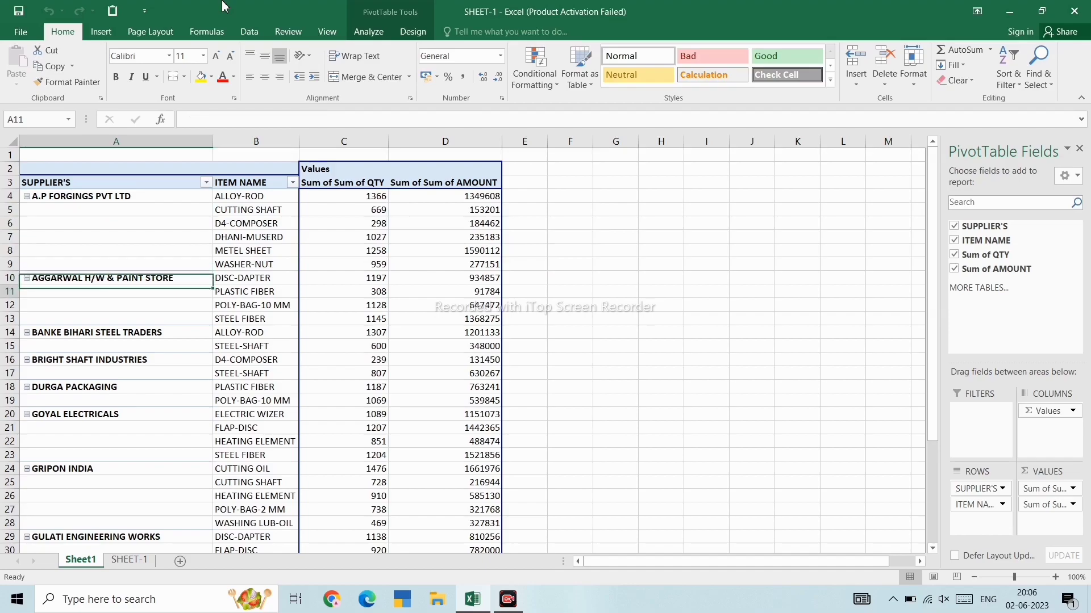
Examine the pivot table's item rows grouped under AGGARWAL H/W & PAINT STORE, BANKE BIHARI STEEL TRADERS and the suppliers below them.
key("shift+space")
key("shift+Up")
key("Up")
key("Up")
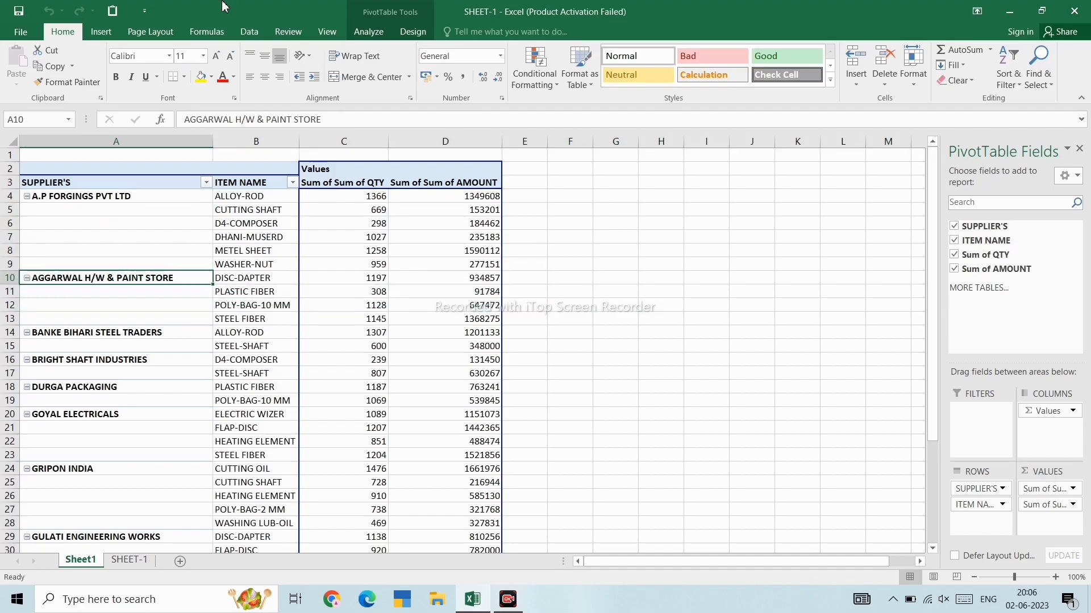
key("ctrl+shift+Down")
key("shift+space")
key("ctrl+Down")
key("ctrl+shift+Down")
key("ctrl+shift+Right")
key("ctrl+shift+Right")
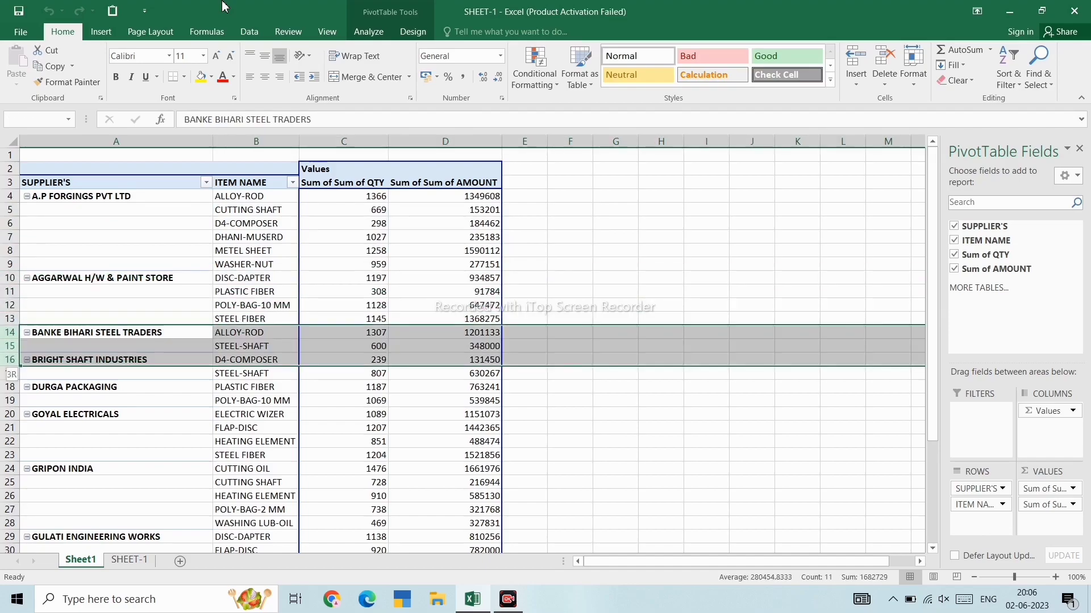
key("ctrl+shift+Down")
key("ctrl+shift+Down")
key("ctrl+shift+Left")
key("ctrl+shift+Down")
key("ctrl+shift+Down")
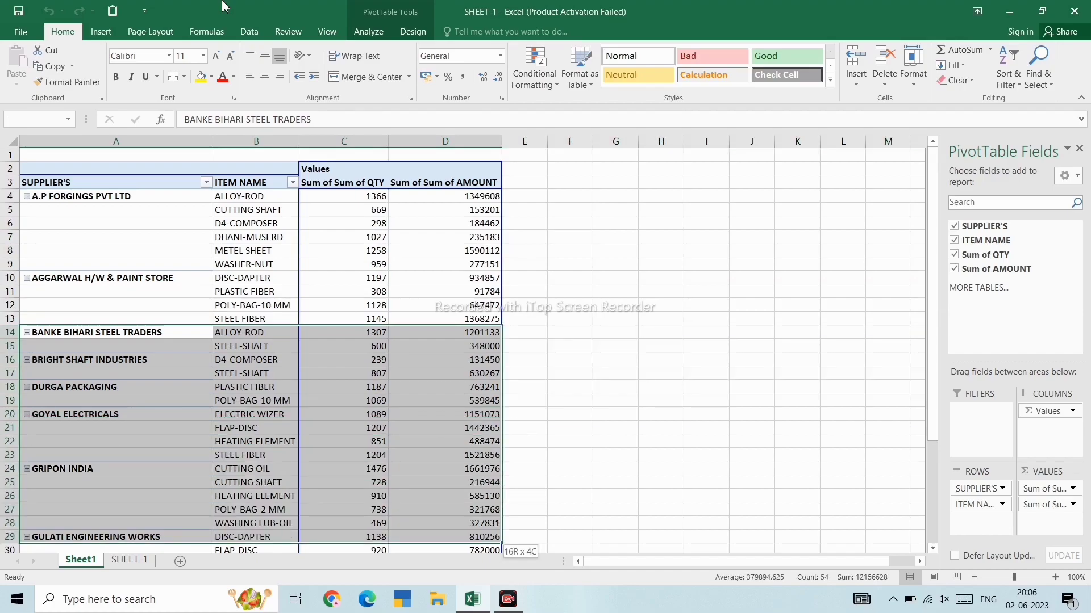
Examine the pivot table's item rows listed under GOYAL ELECTRICALS and GRIPON INDIA.
key("ctrl+shift+Up")
key("ctrl+shift+Left")
key("ctrl+Down")
key("ctrl+Down")
key("ctrl+Down")
key("ctrl+Down")
key("shift+Up")
key("shift+space")
key("shift+Up")
key("shift+Up")
key("shift+Up")
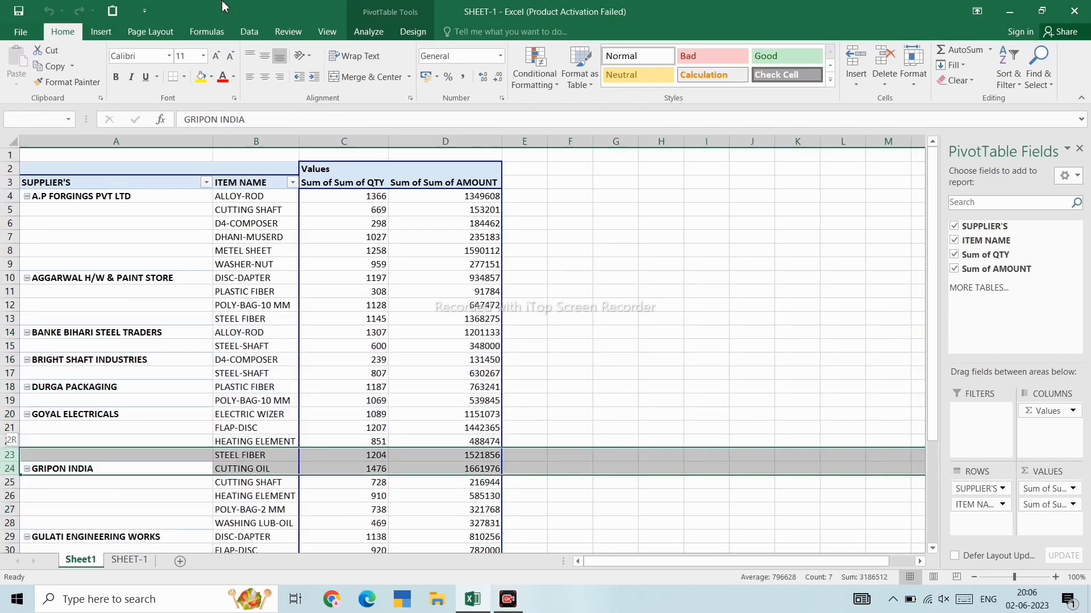
key("ctrl+Down")
key("ctrl+shift+Up")
key("shift+space")
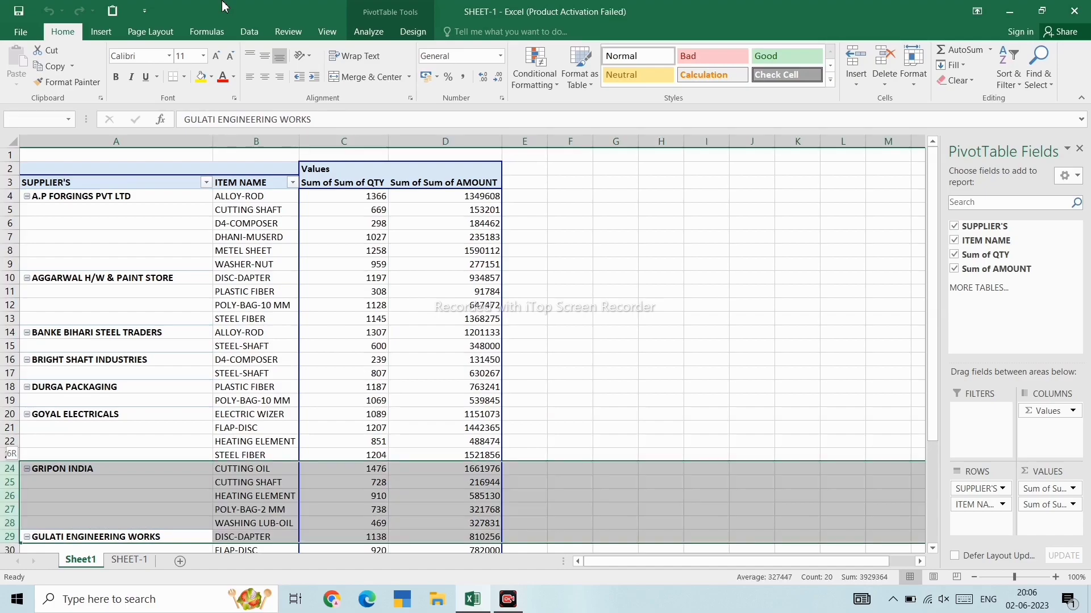
Review the remaining supplier groups down to the Grand Total row, including M. R. STEEL FORGING, and the whole SUPPLIER'S column.
key("ctrl+Down")
key("ctrl+Down")
key("ctrl+Down")
key("ctrl+Up")
key("ctrl+Up")
key("Down")
key("shift+Down")
key("shift+space")
key("shift+Down")
key("shift+Down")
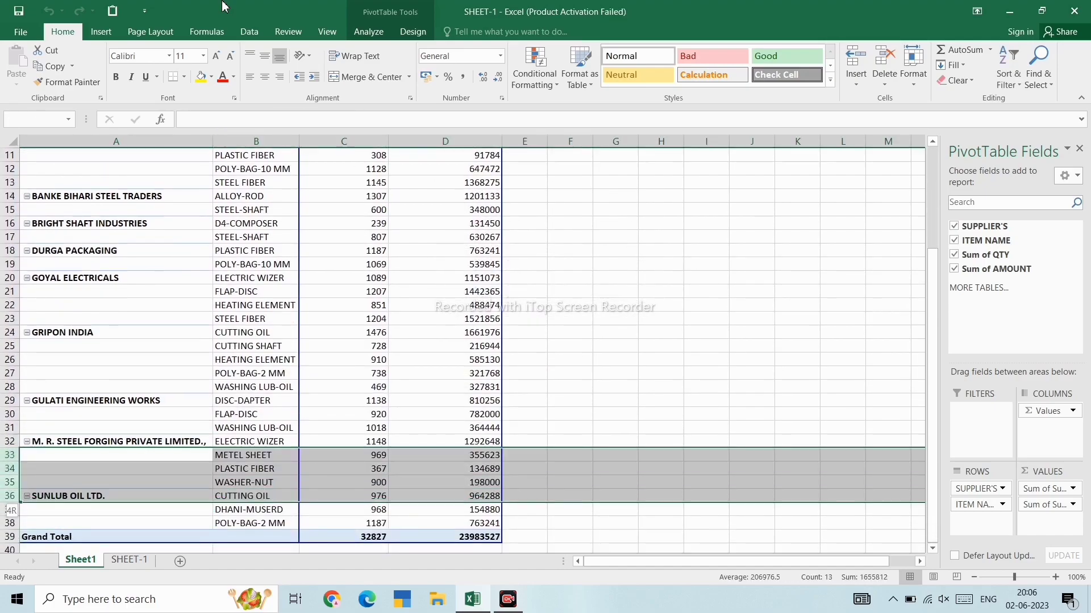
key("Right")
key("Right")
key("ctrl+Up")
key("ctrl+Home")
key("ctrl+space")
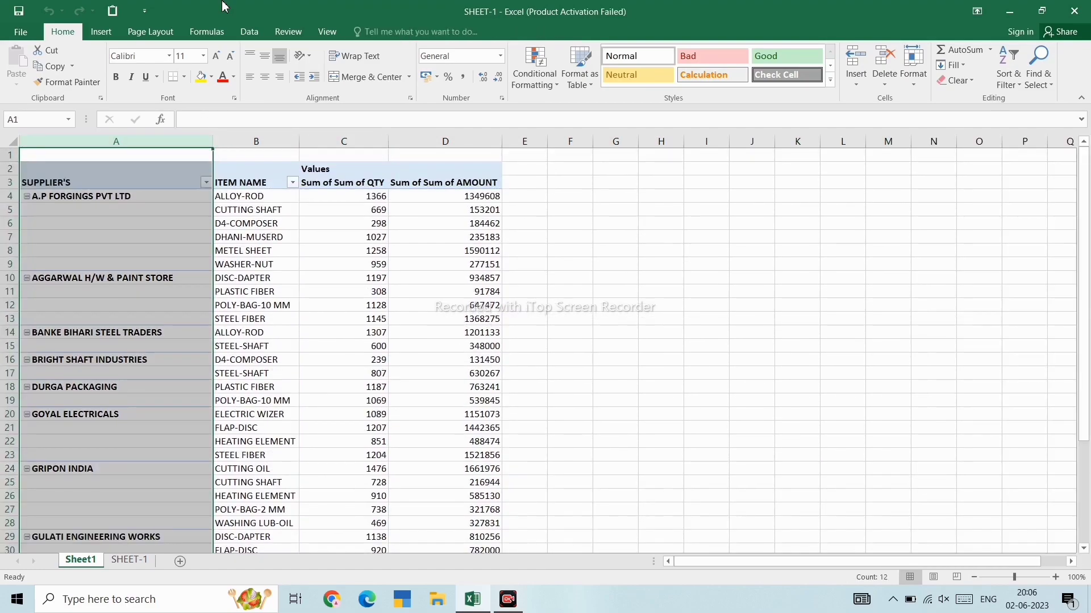
key("Return")
key("Return")
key("Return")
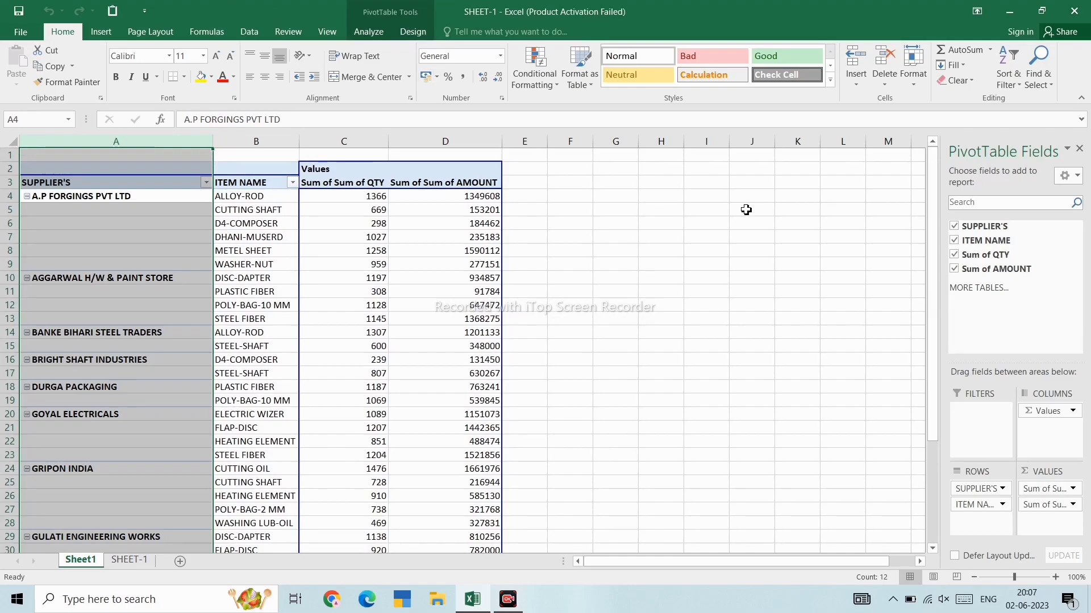
Switch to File Explorer and open the SHEET-1 workbook from the youtube video MATARIAL folder.
left_click(1016, 7)
right_click(1017, 5)
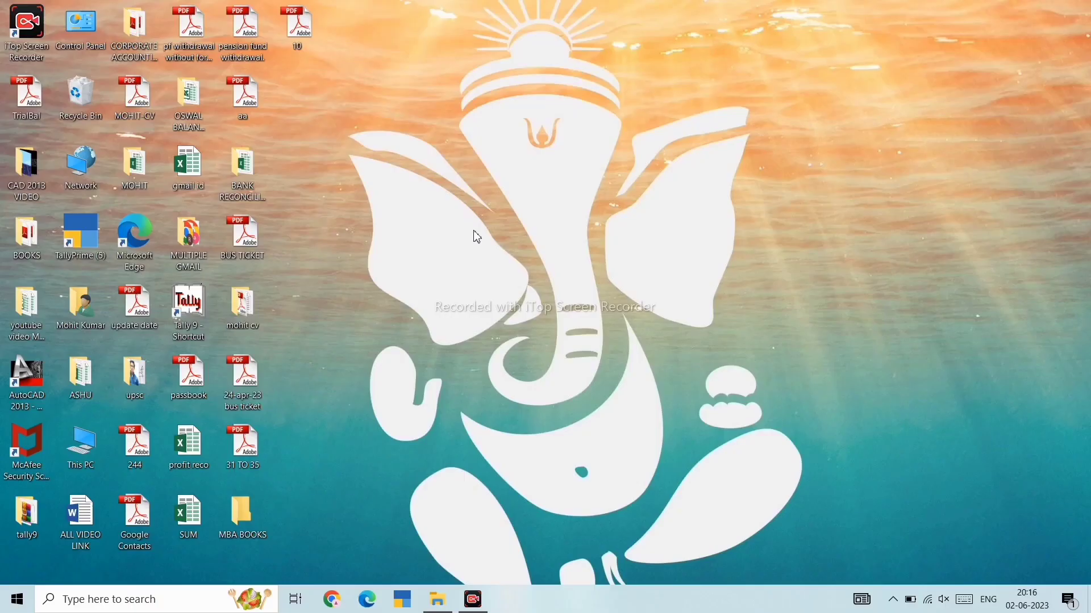
right_click(474, 233)
left_click(502, 276)
right_click(500, 277)
left_click(519, 316)
left_click(438, 600)
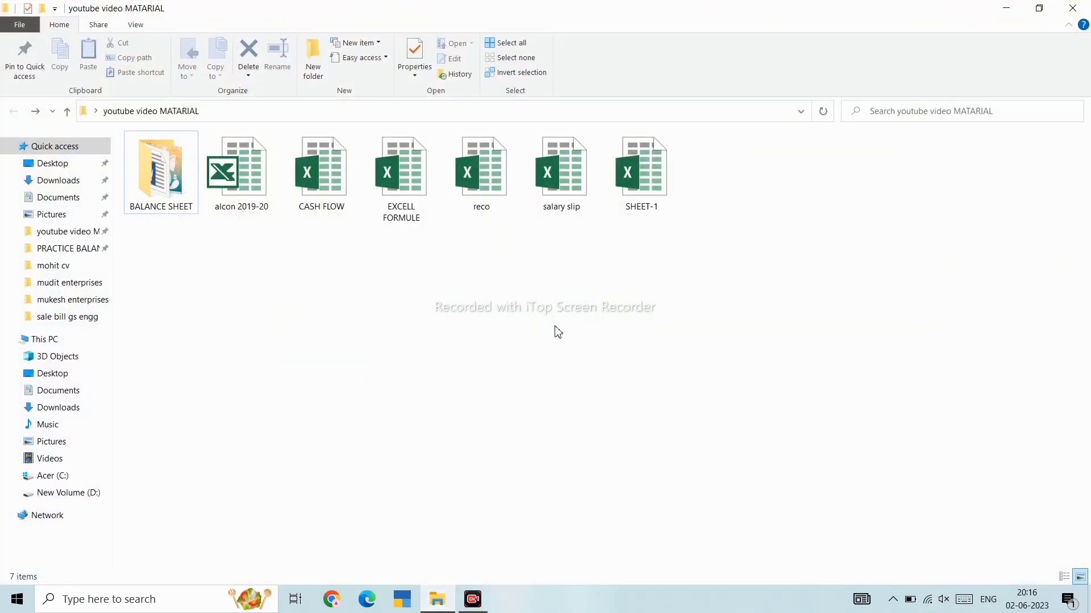
left_click(639, 209)
double_click(639, 208)
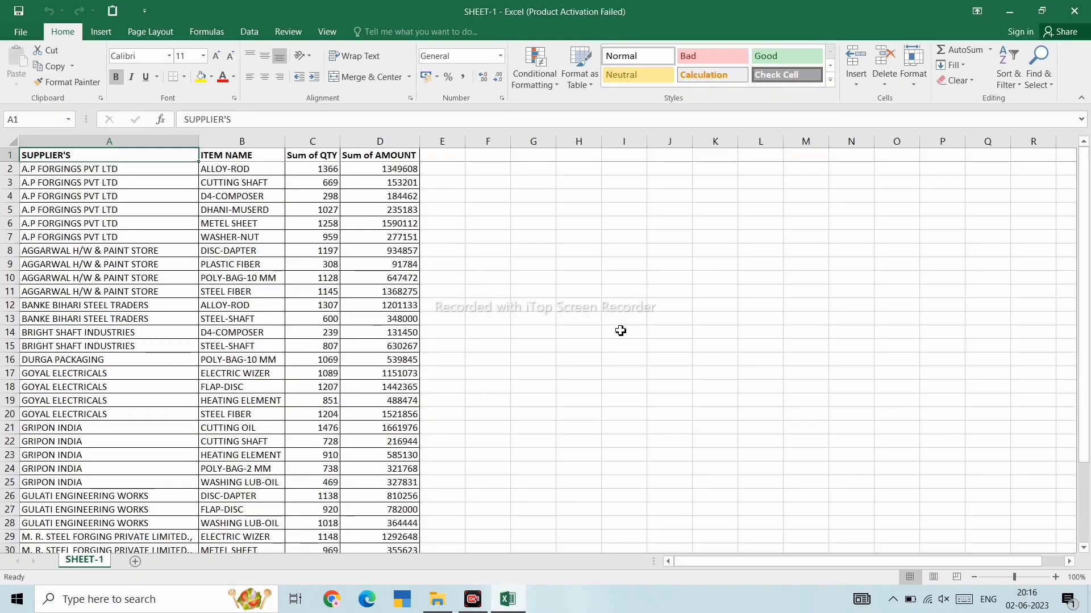
Review the source table column by column: SUPPLIER'S, ITEM NAME, Sum of QTY and Sum of AMOUNT.
left_click(620, 330)
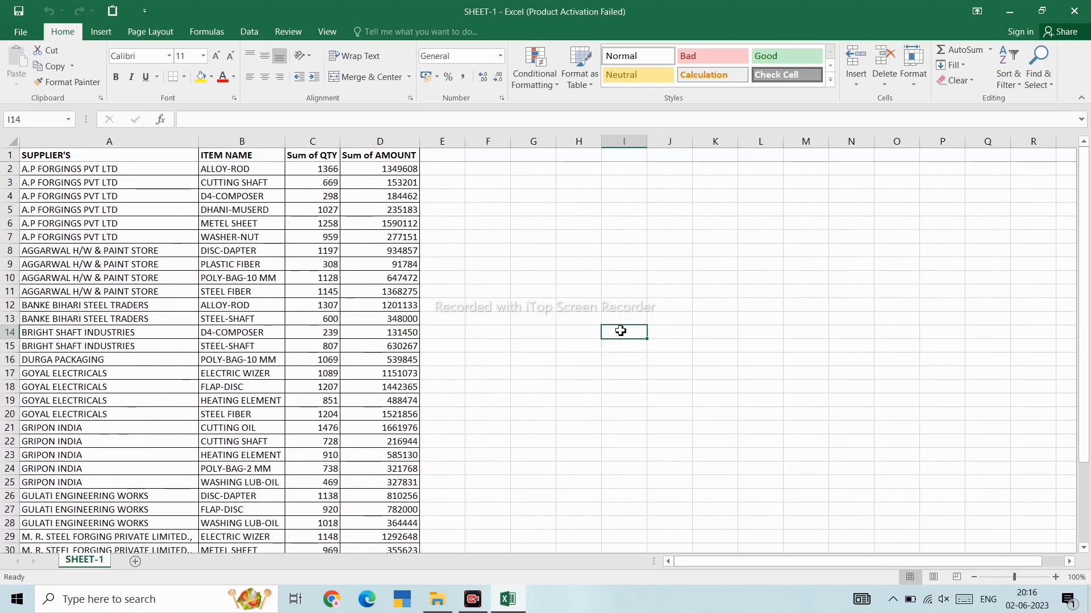
key("Tab")
key("Tab")
key("Return")
key("ctrl+Up")
key("ctrl+Left")
key("ctrl+Left")
key("ctrl+shift+Down")
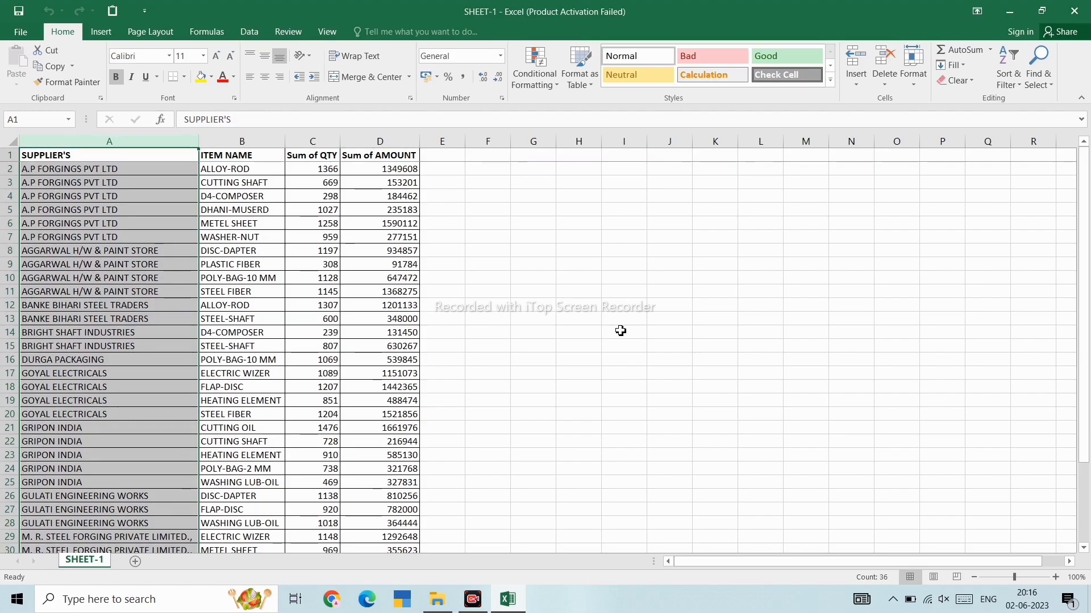
key("Right")
key("ctrl+shift+Down")
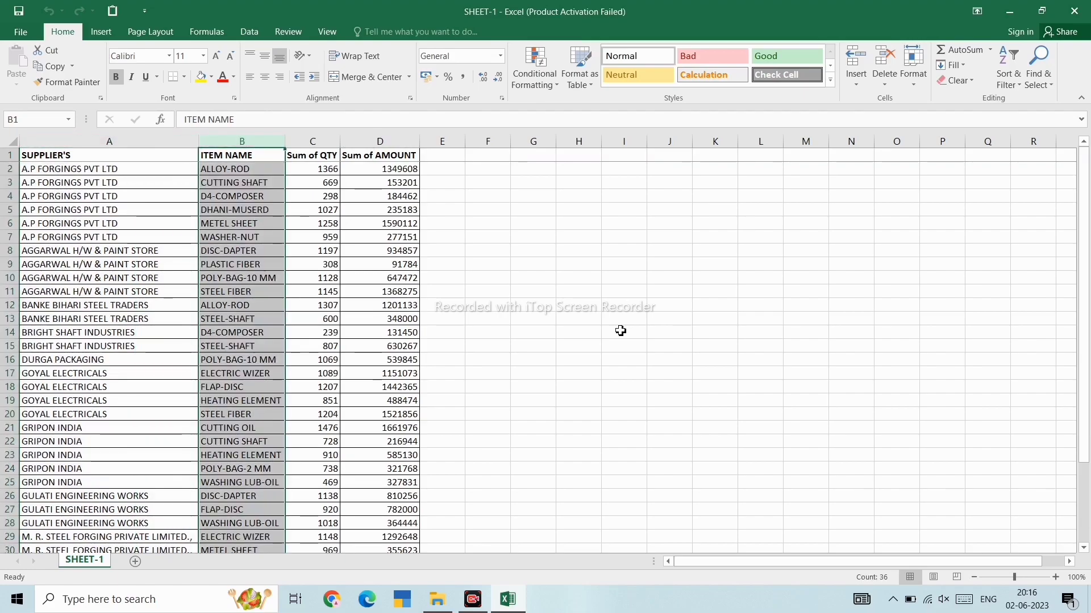
key("Right")
key("ctrl+shift+Down")
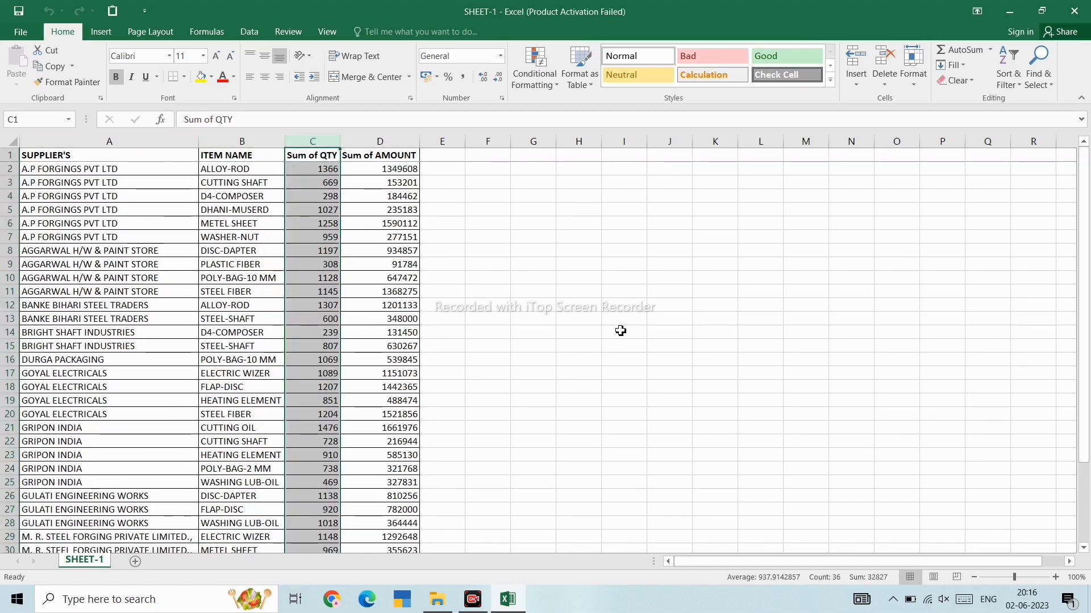
key("Right")
key("ctrl+shift+Down")
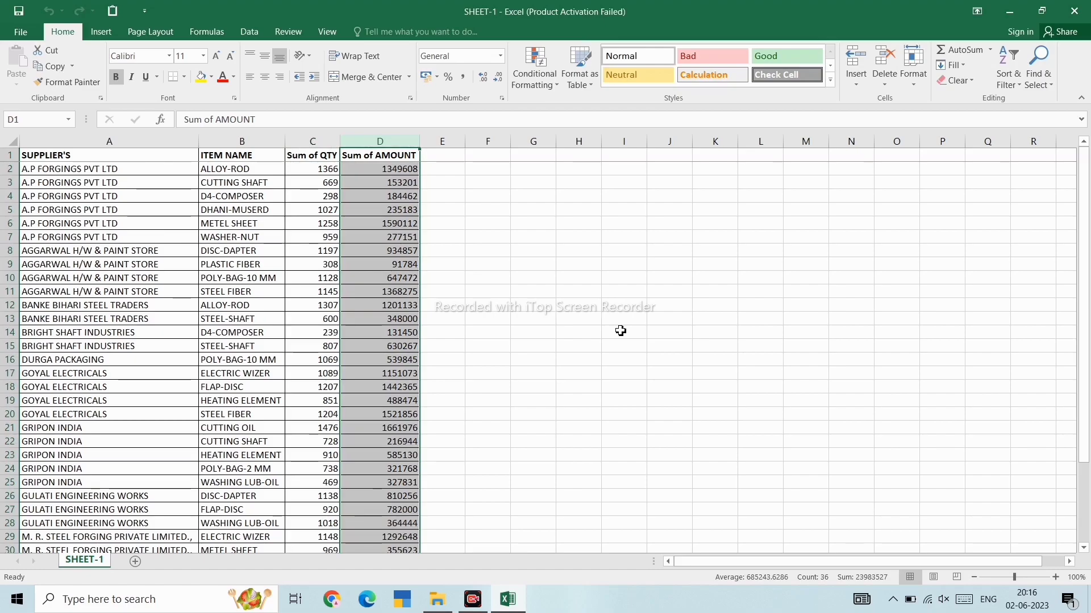
key("ctrl+Home")
key("Right")
key("Right")
key("Right")
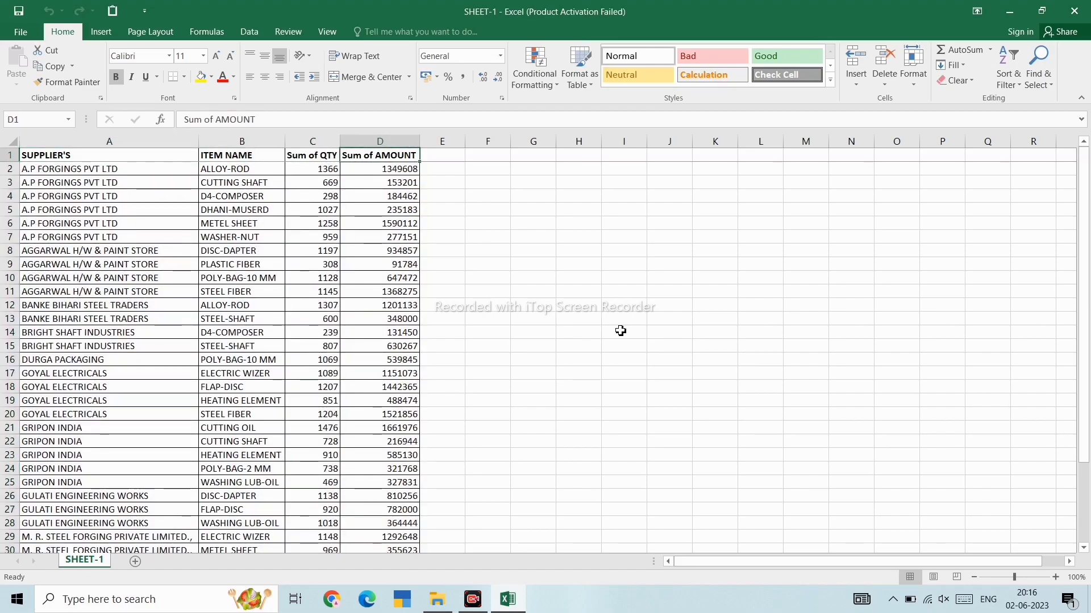
key("ctrl+shift+Down")
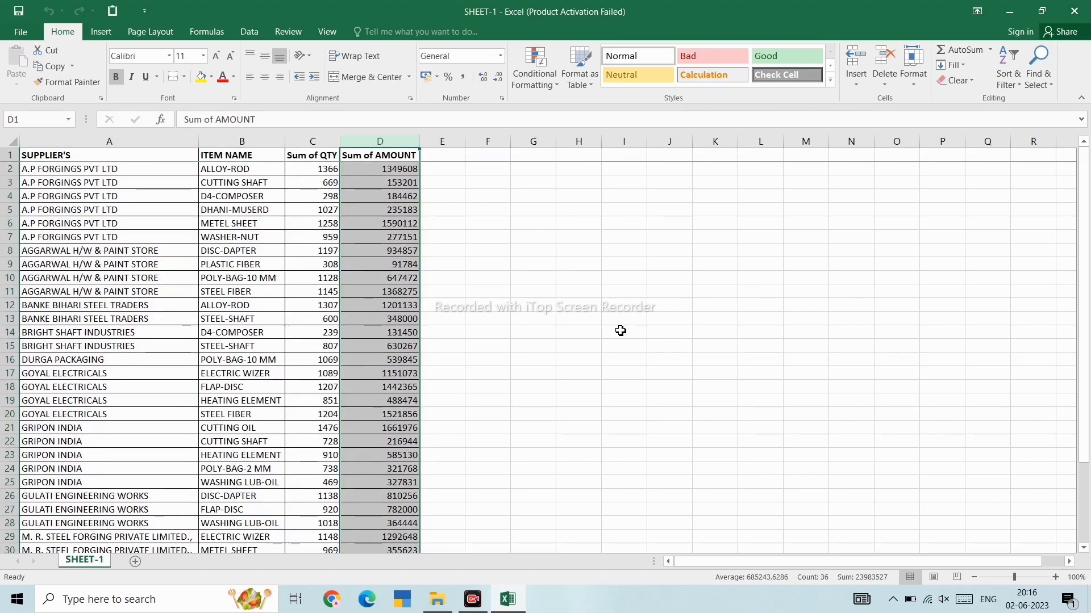
Insert a blank column before Sum of AMOUNT and enter the heading RATE in D1.
key("ctrl+Home")
key("Right")
key("Right")
key("Right")
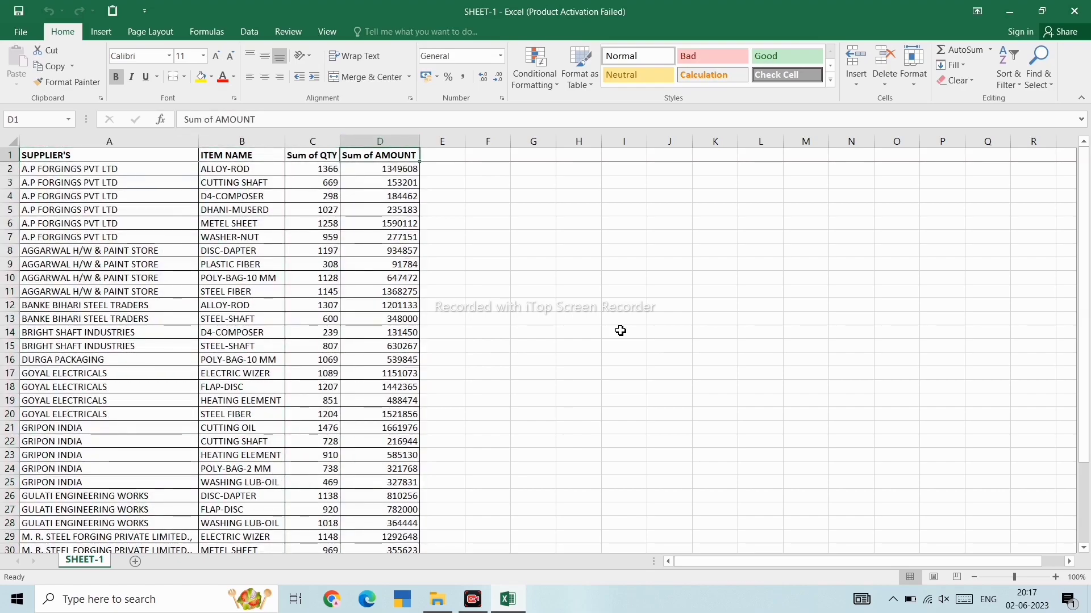
key("ctrl+shift+Down")
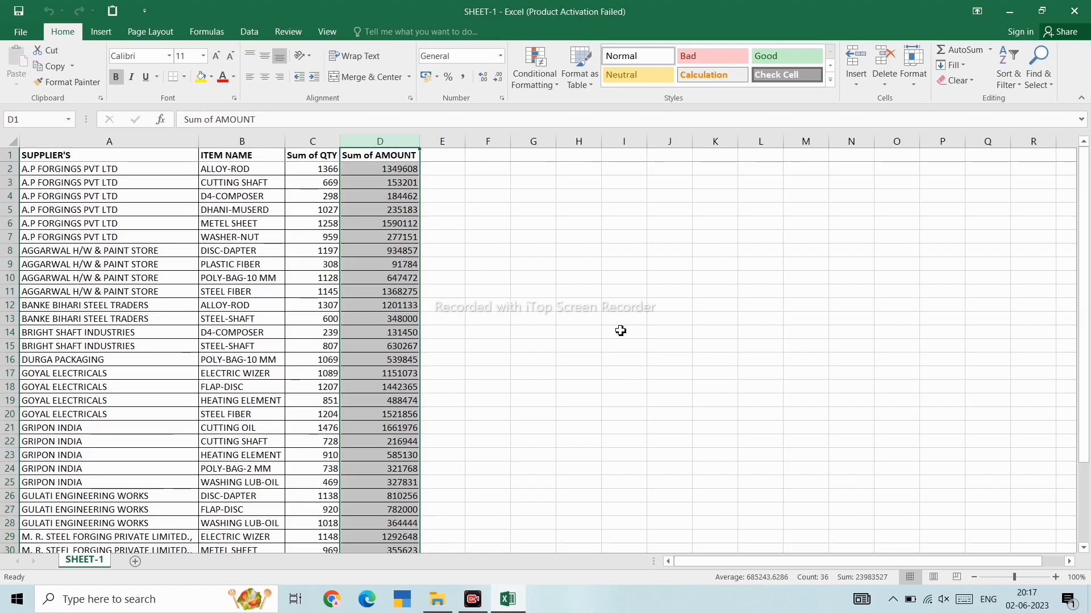
right_click(392, 143)
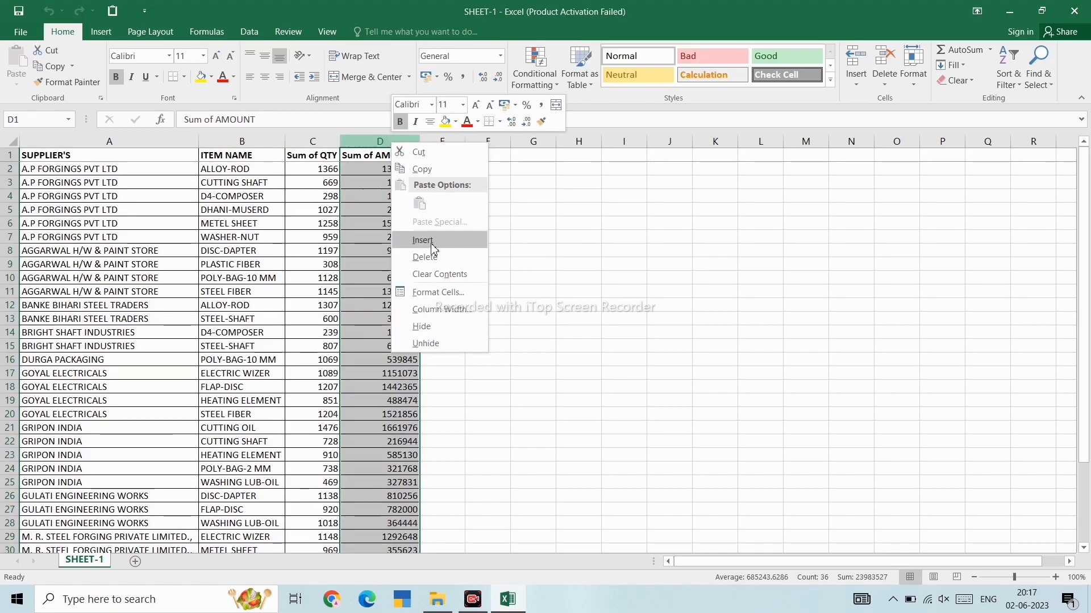
left_click(432, 242)
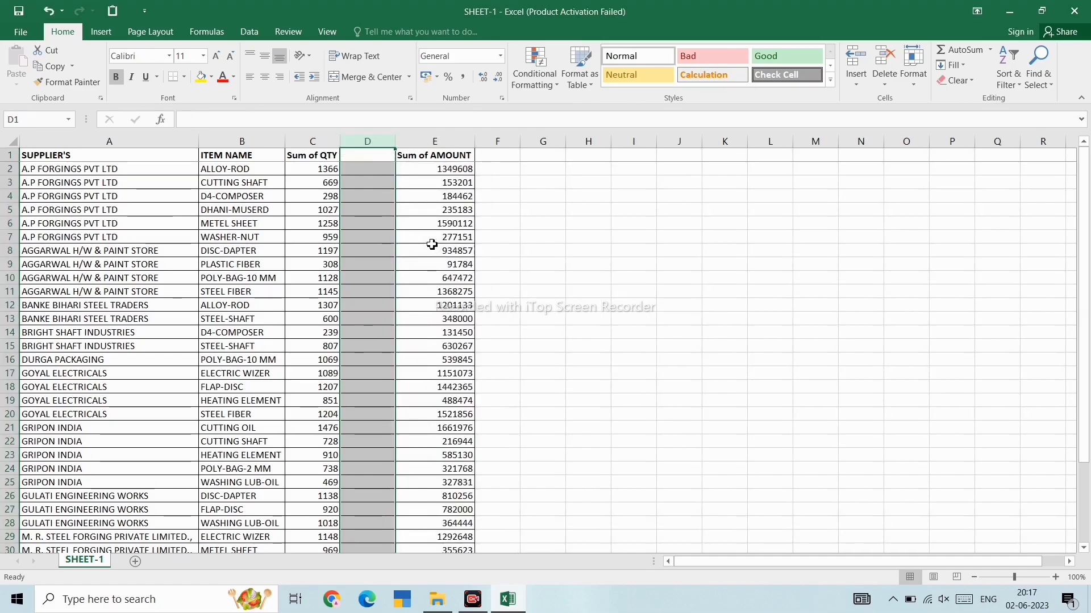
key("shift+BackSpace")
type("RATE")
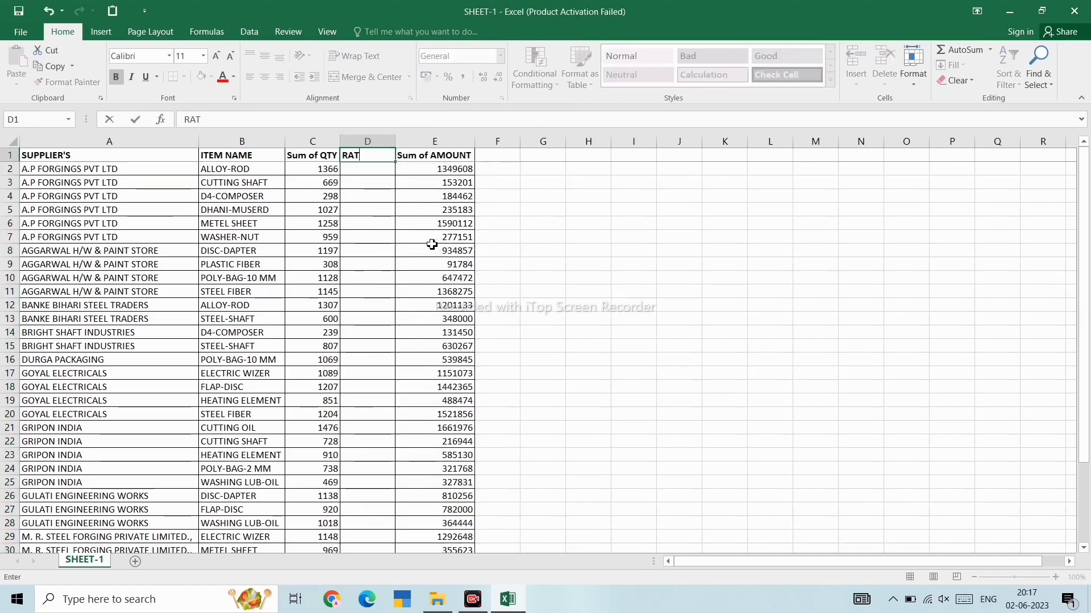
key("Tab")
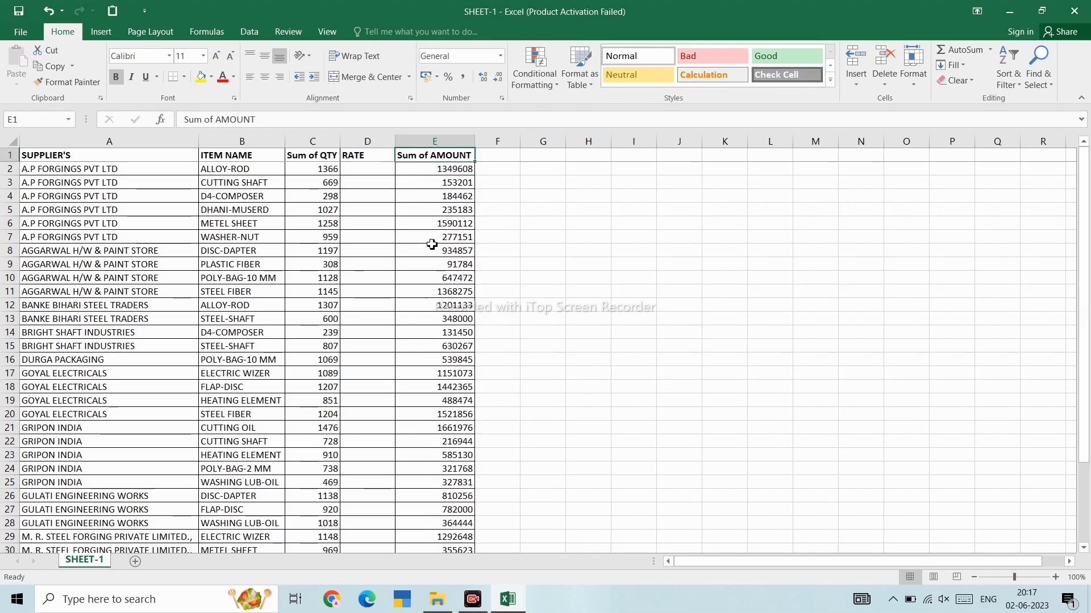
key("Return")
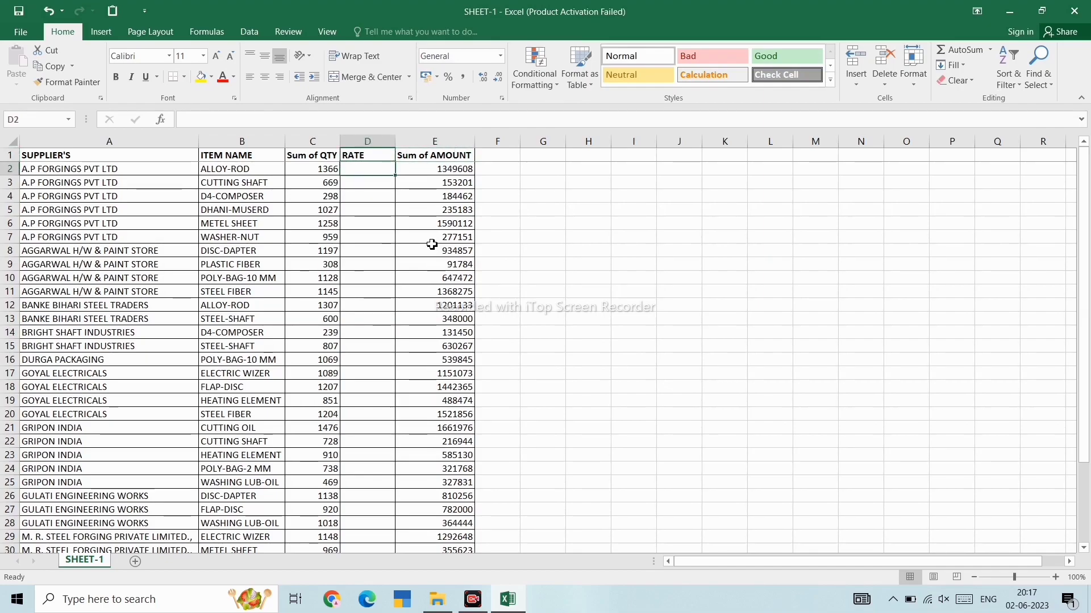
Calculate the first item's rate in D2 with the formula +E2/C2, dividing amount by quantity.
type("+")
key("Right")
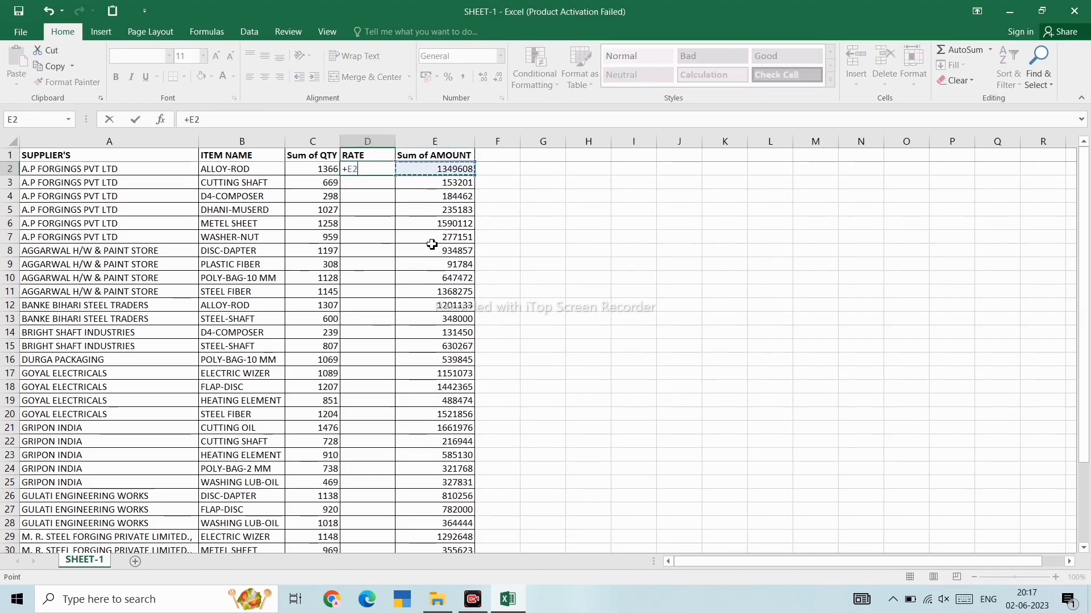
type("/")
key("Left")
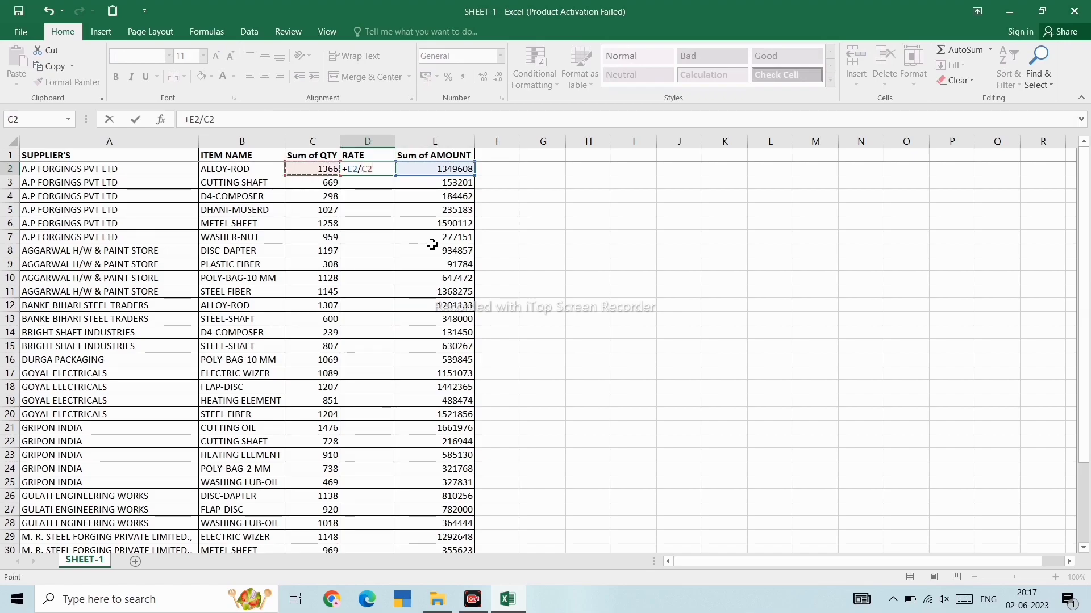
key("Return")
key("Up")
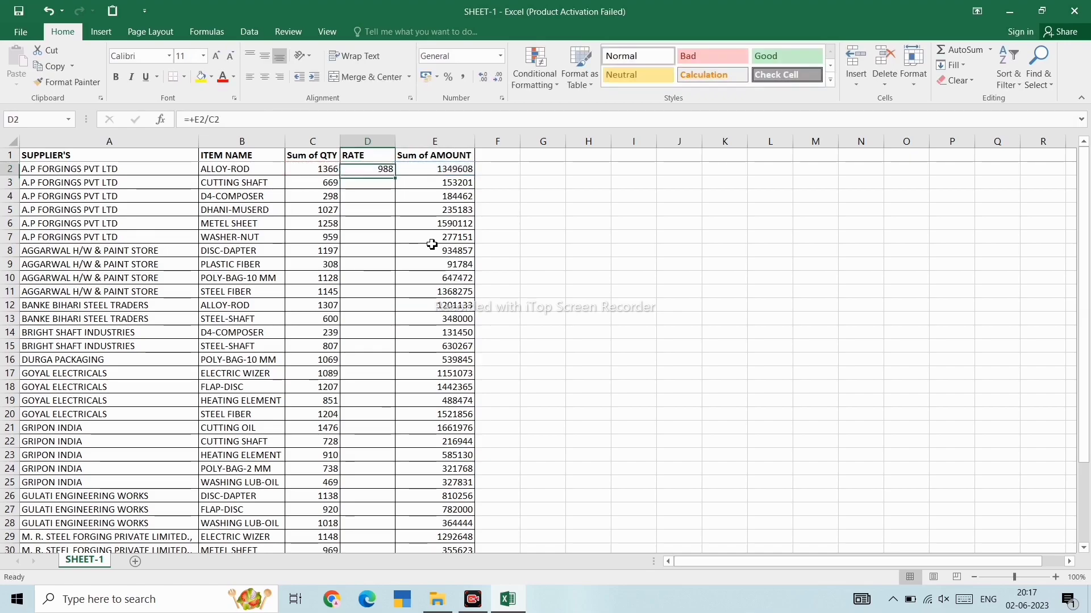
key("ctrl+c")
key("Left")
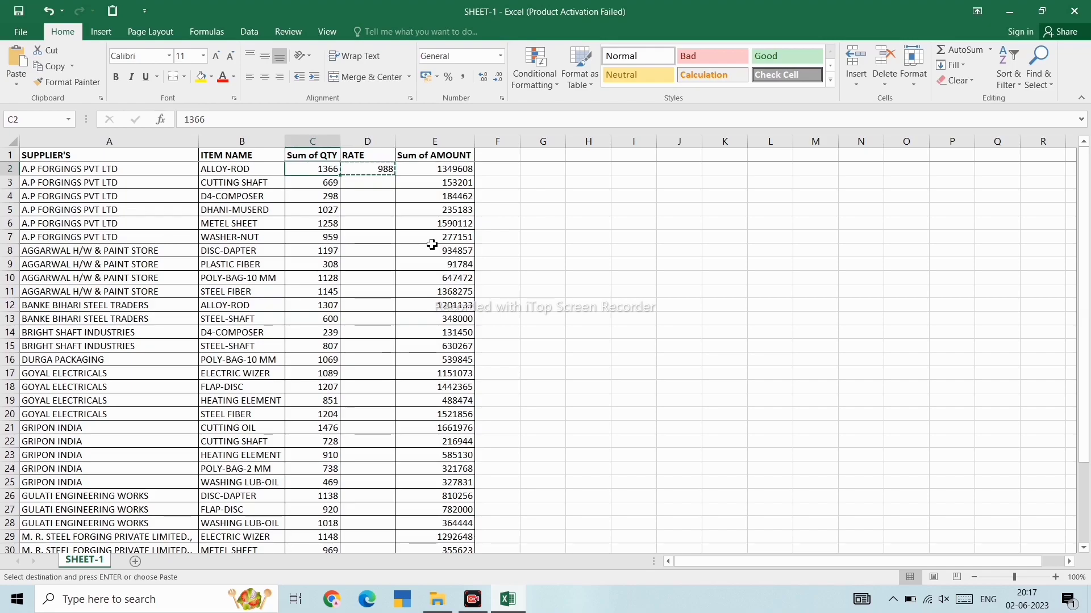
key("Right")
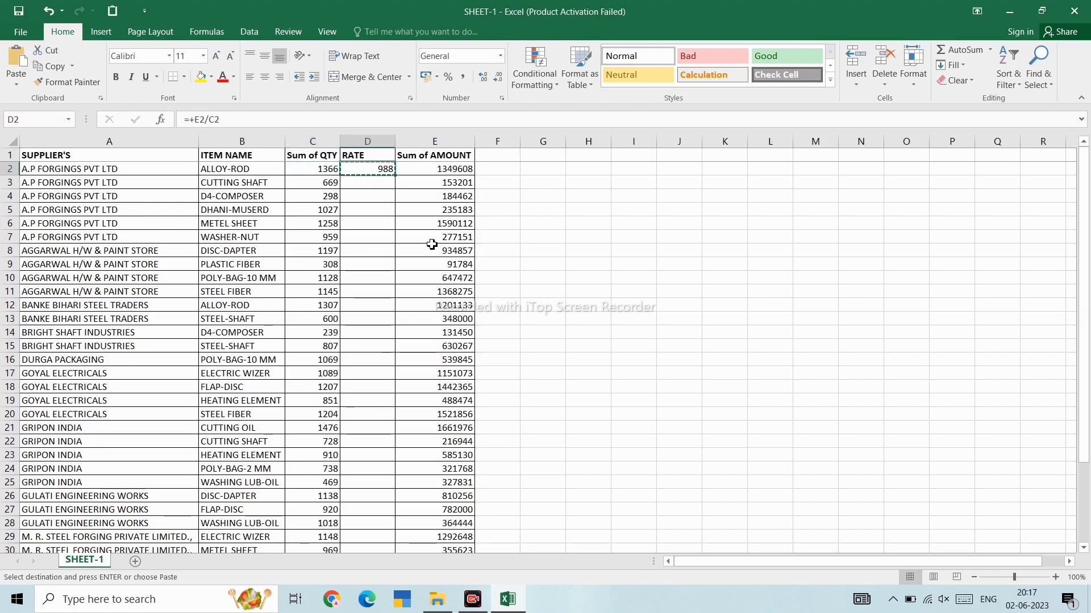
key("Escape")
key("Down")
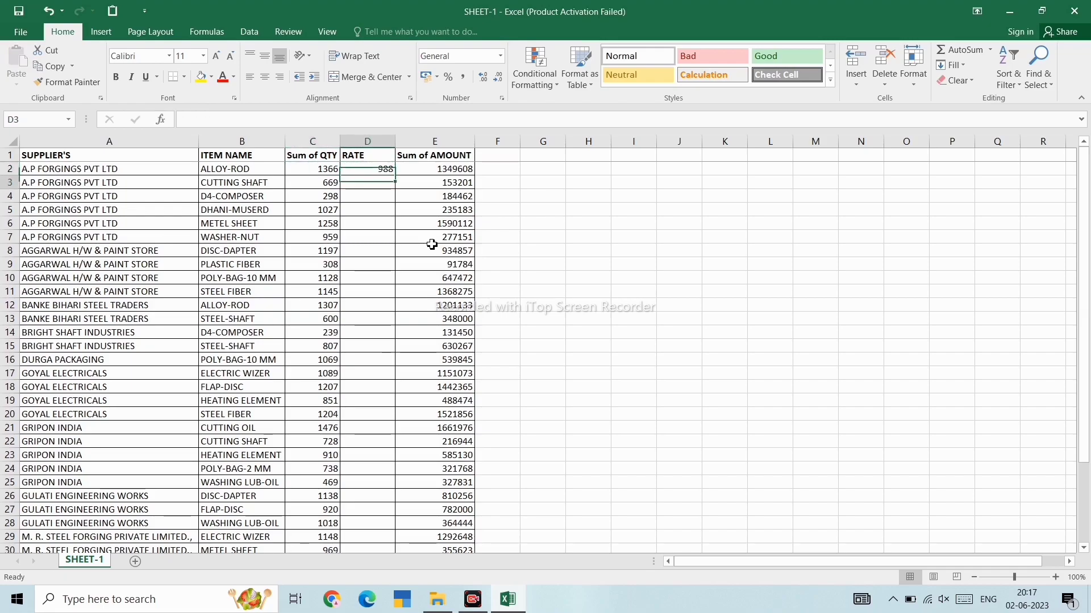
key("alt+d")
key("Escape")
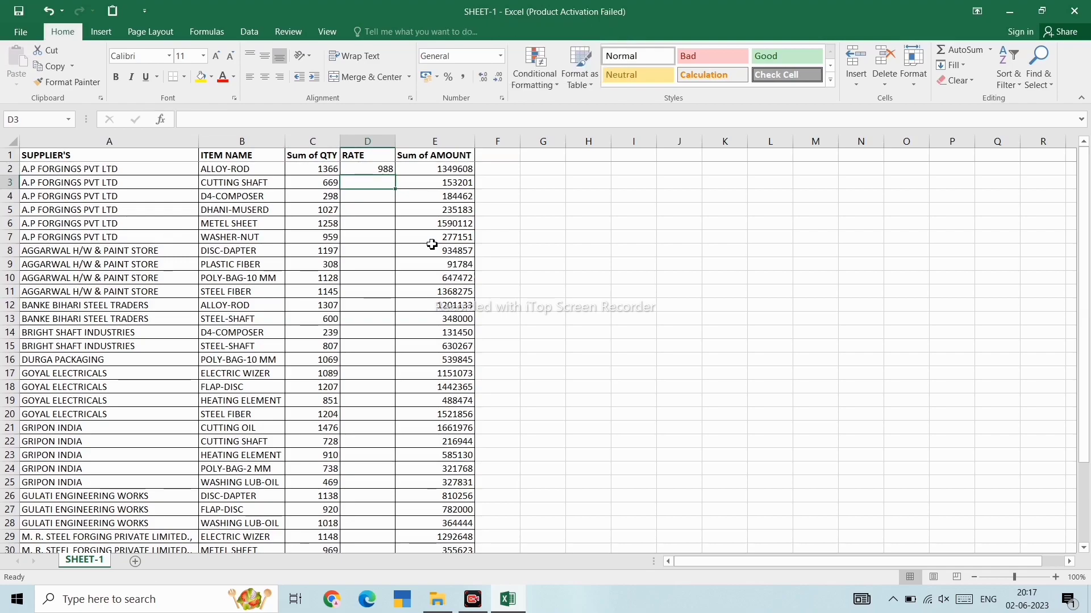
Fill the rate formula from D2 into D3 and copy it down the RATE column through D36.
key("ctrl+d")
key("F2")
key("Escape")
key("Left")
key("Right")
key("ctrl+c")
key("Left")
key("ctrl+Down")
key("Right")
key("Down")
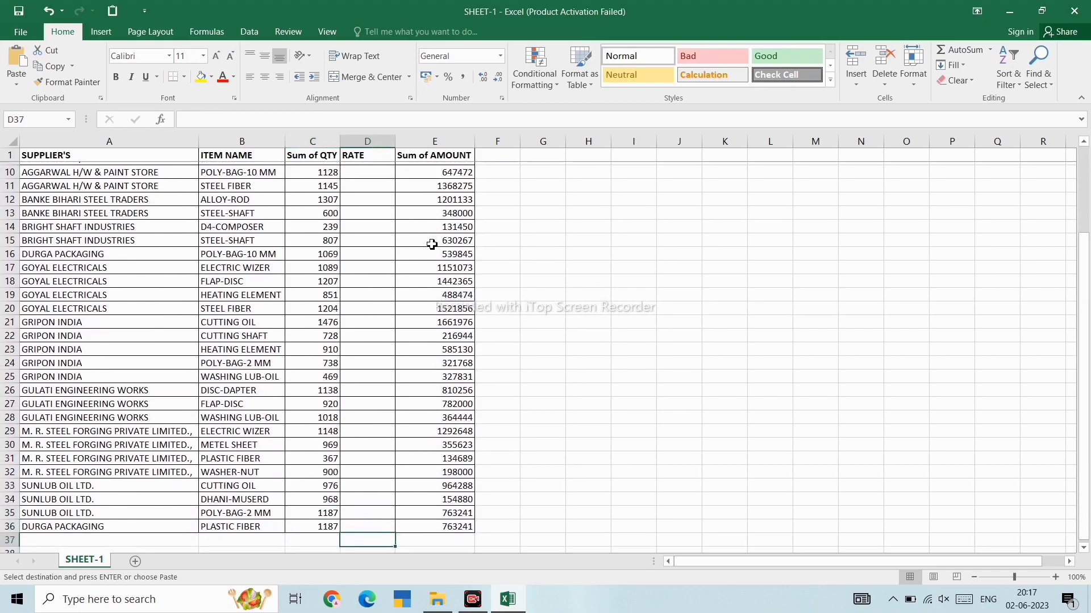
key("ctrl+shift+Up")
key("Return")
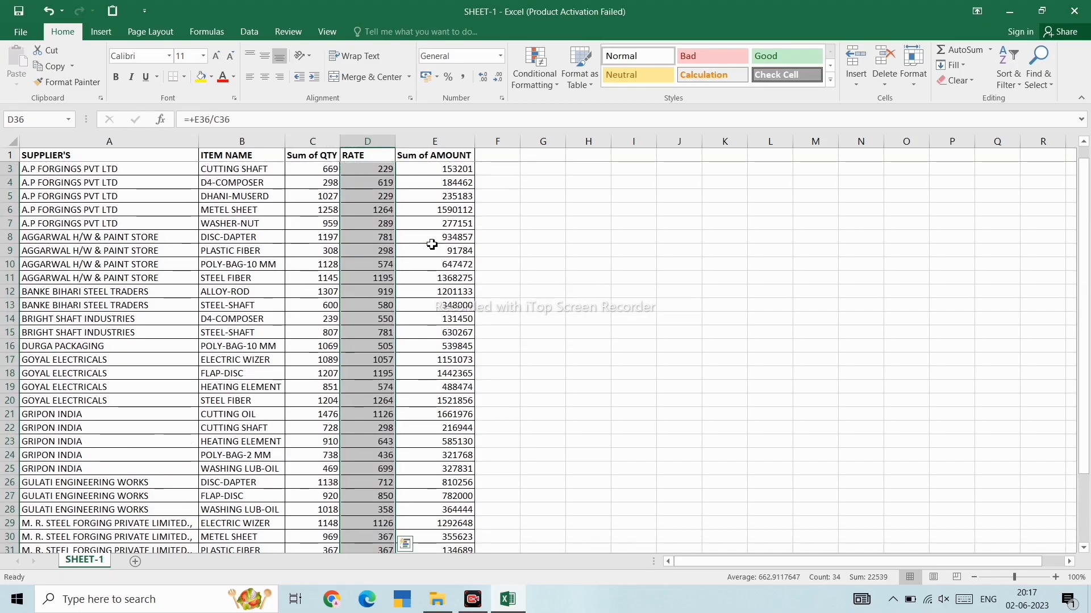
scroll(432, 244, "down", 3)
key("ctrl+Up")
key("ctrl+space")
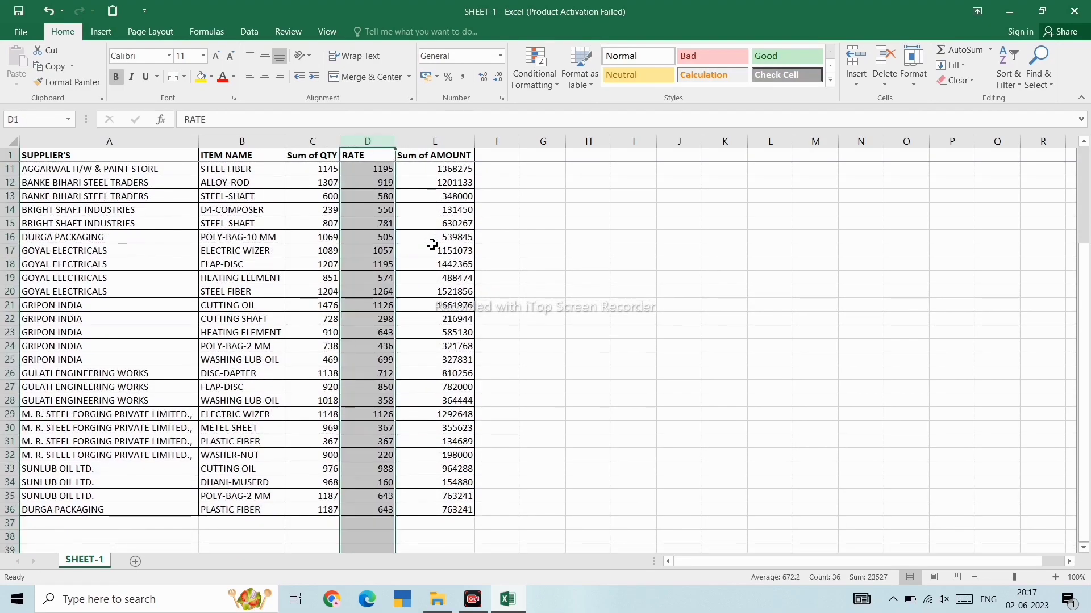
key("ctrl+a")
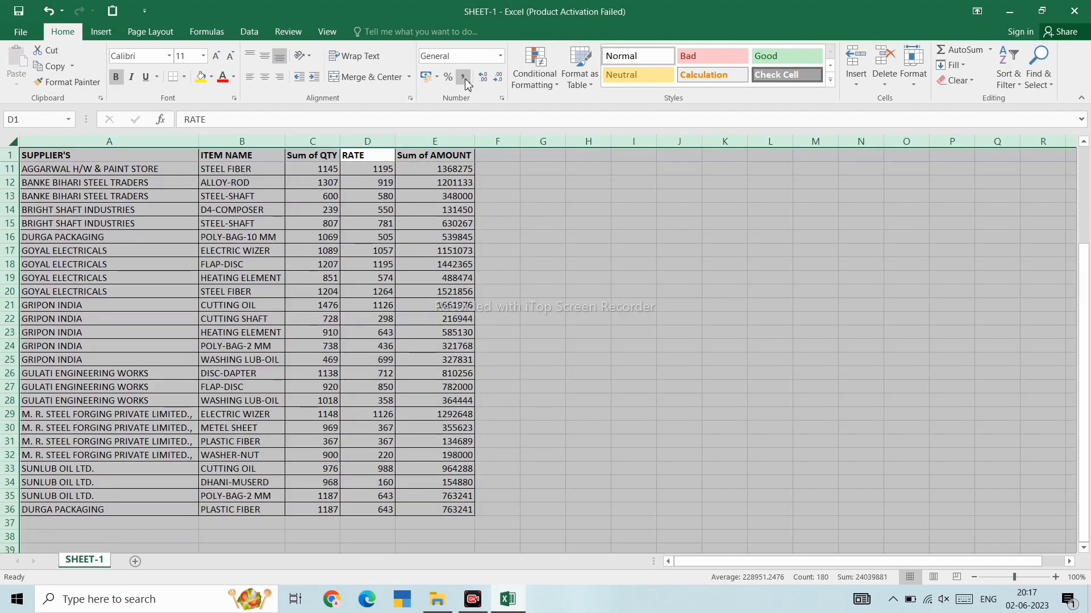
left_click(507, 241)
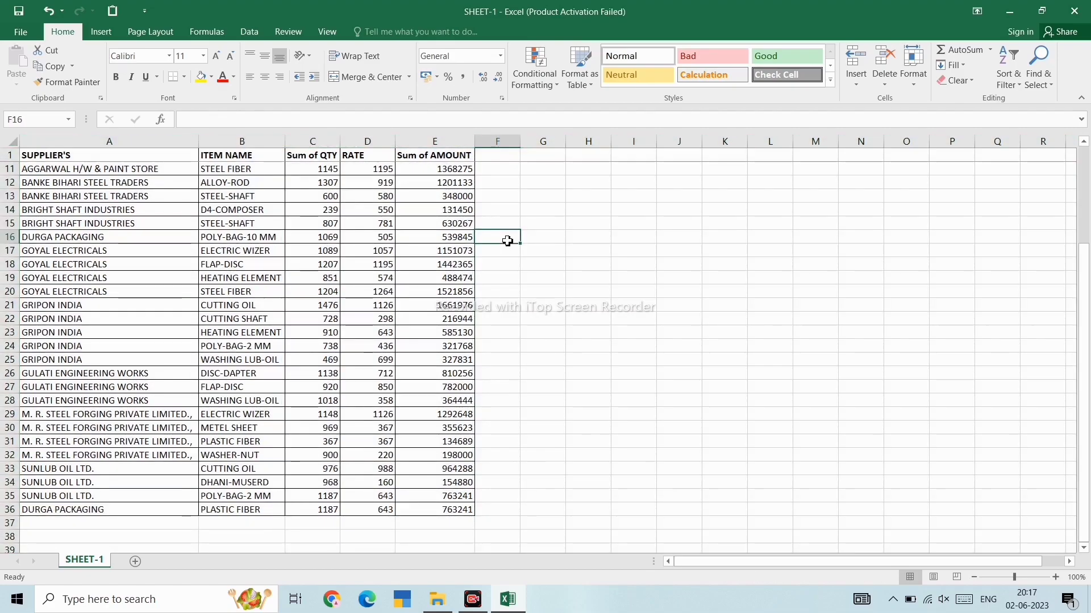
Total the Sum of AMOUNT column in E37 with the formula =SUM(E2:E36).
key("Left")
key("ctrl+Down")
key("Down")
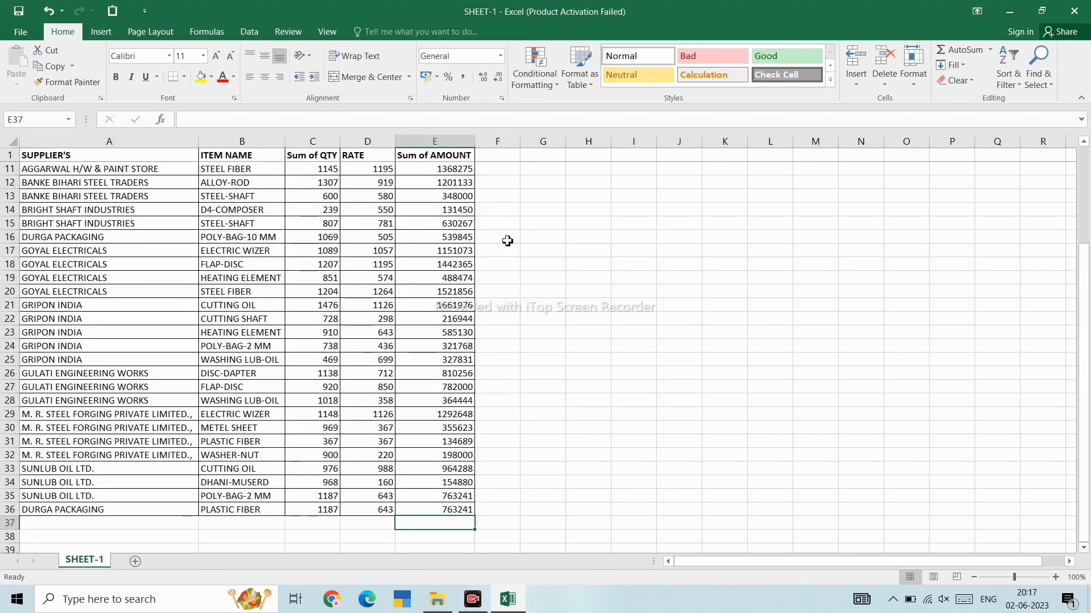
type("=SUM(")
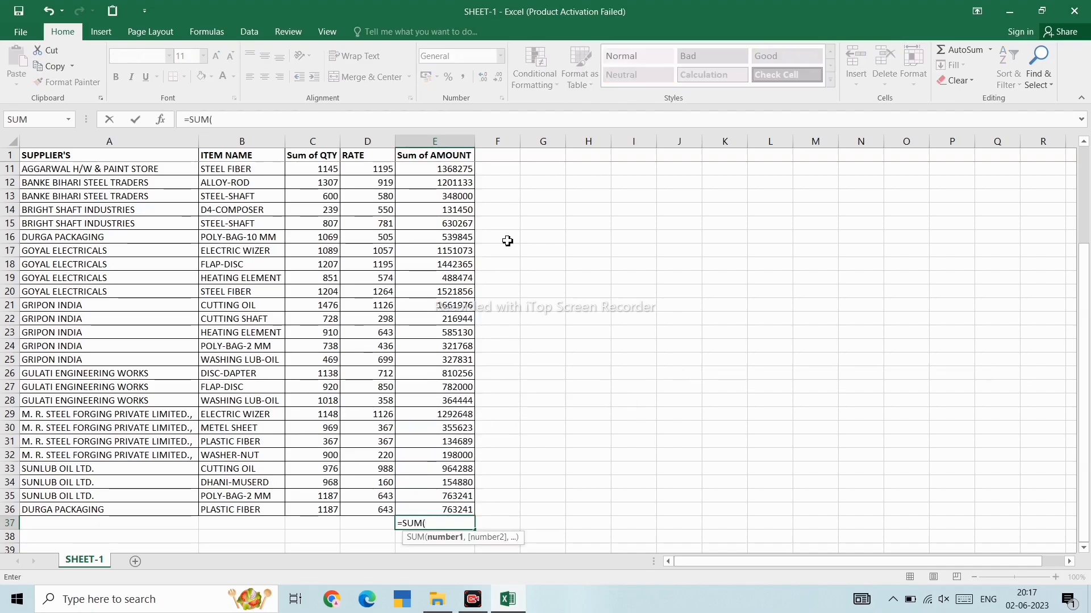
key("Up")
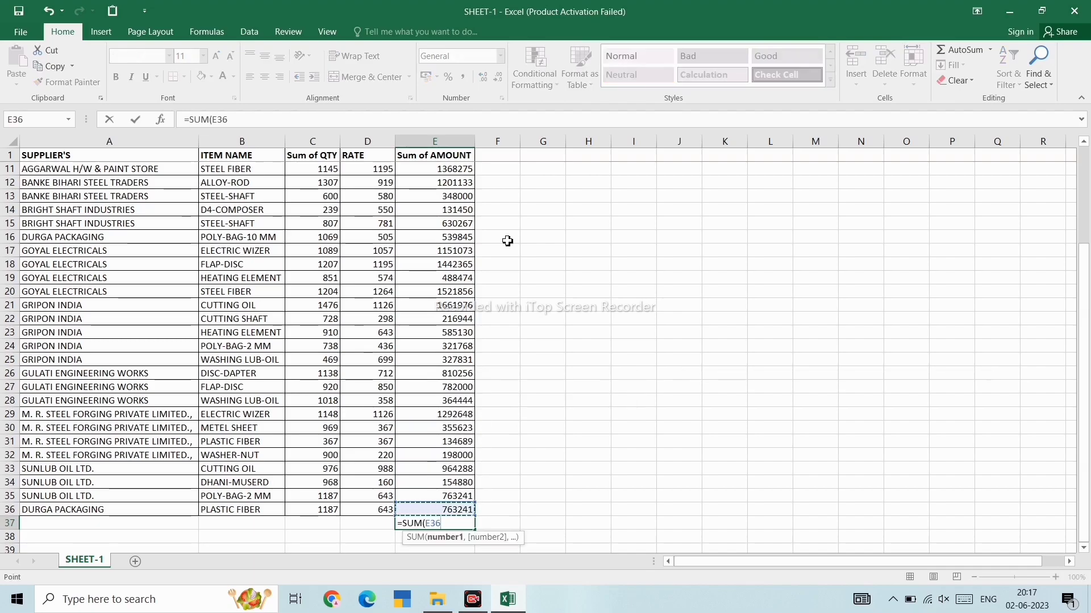
key("shift+Up")
key("shift+Up")
key("shift+Up")
key("shift+Up")
key("shift+Up")
key("shift+Up")
key("shift+Up")
key("shift+Up")
key("shift+Up")
key("shift+Up")
key("shift+Up")
key("shift+Up")
key("shift+Up")
key("shift+Up")
key("shift+Up")
key("shift+Up")
key("shift+Up")
key("shift+Up")
key("shift+Up")
key("shift+Up")
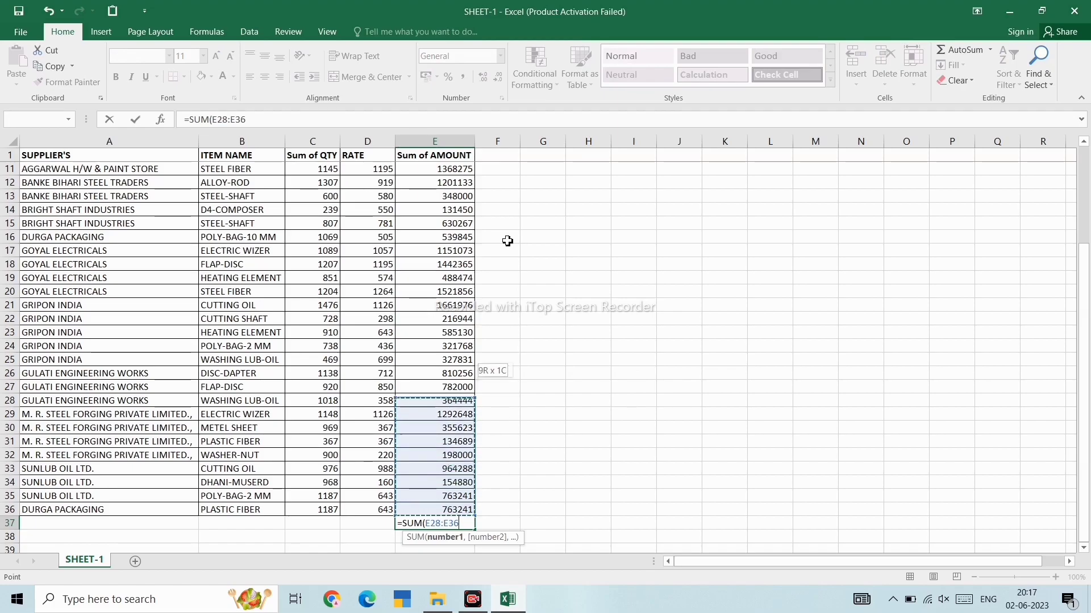
key("shift+Down")
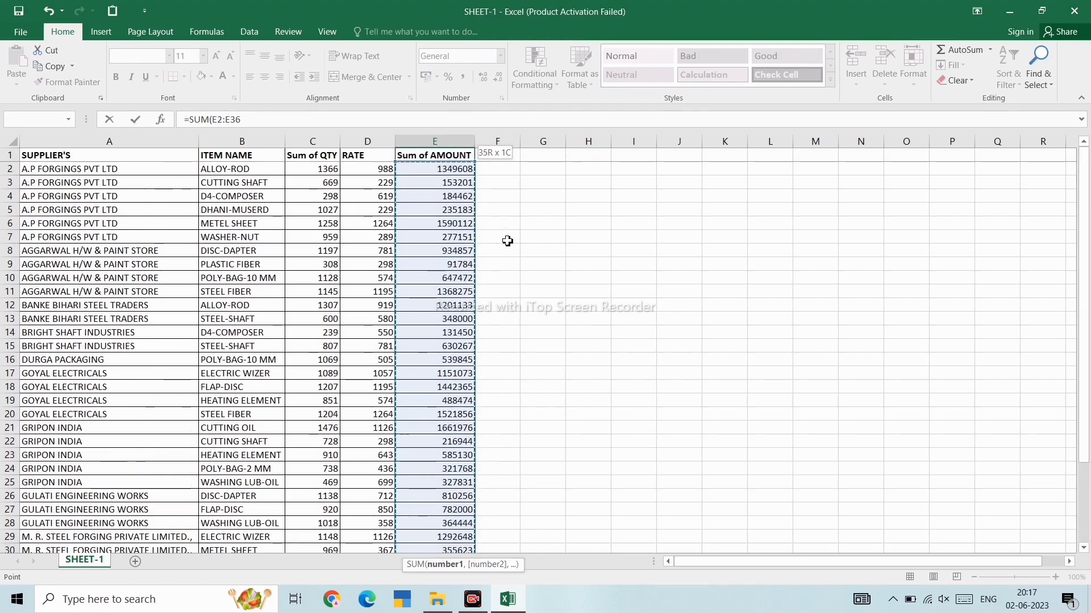
key("Return")
key("Up")
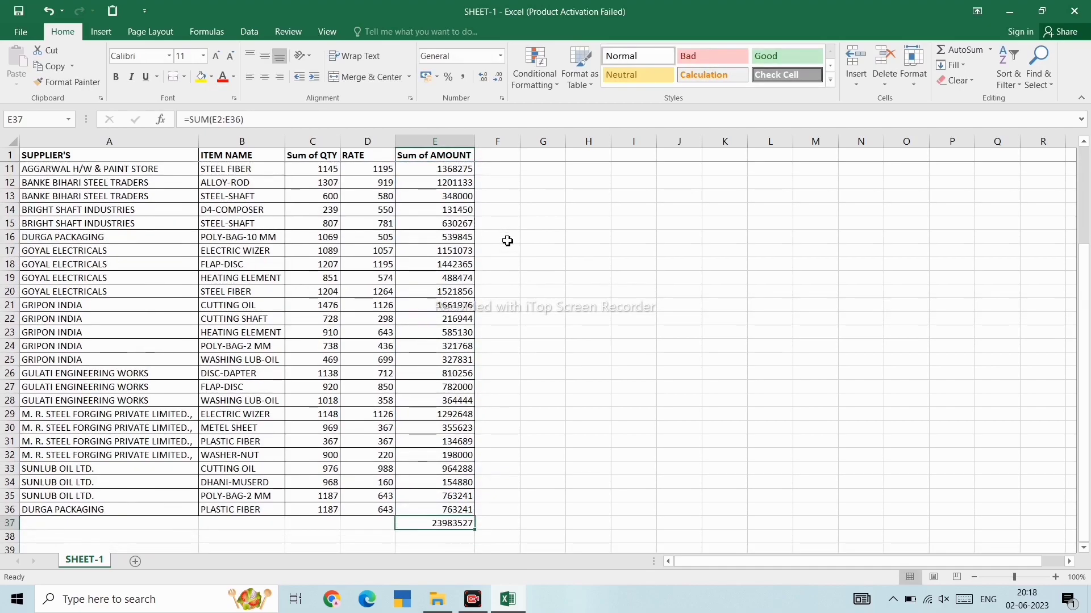
Copy the total formula from E37 to C37 to total the Sum of QTY column.
key("ctrl+c")
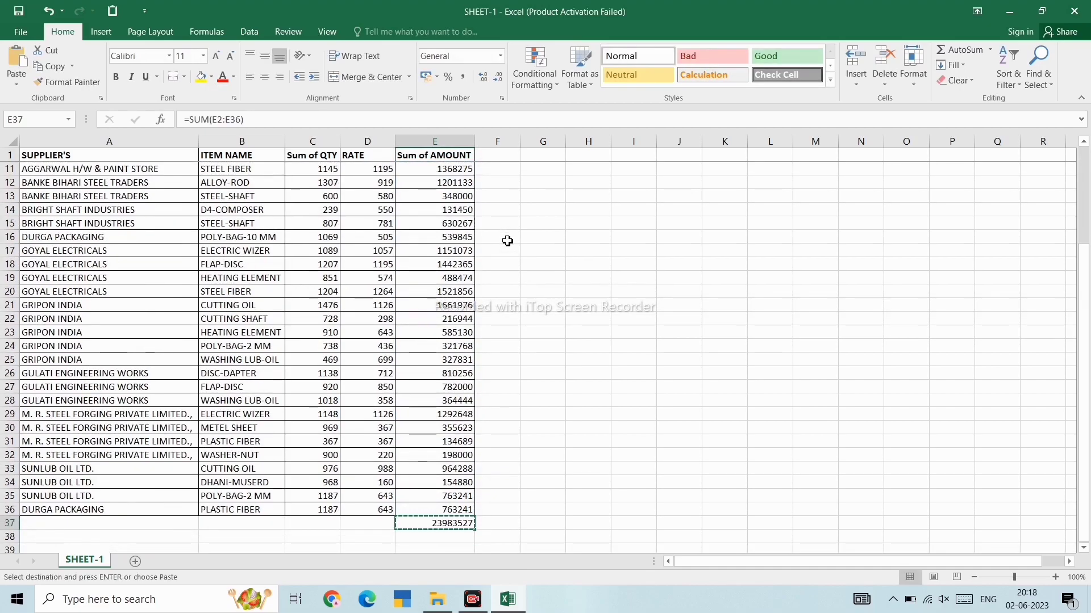
key("Left")
key("Left")
key("Return")
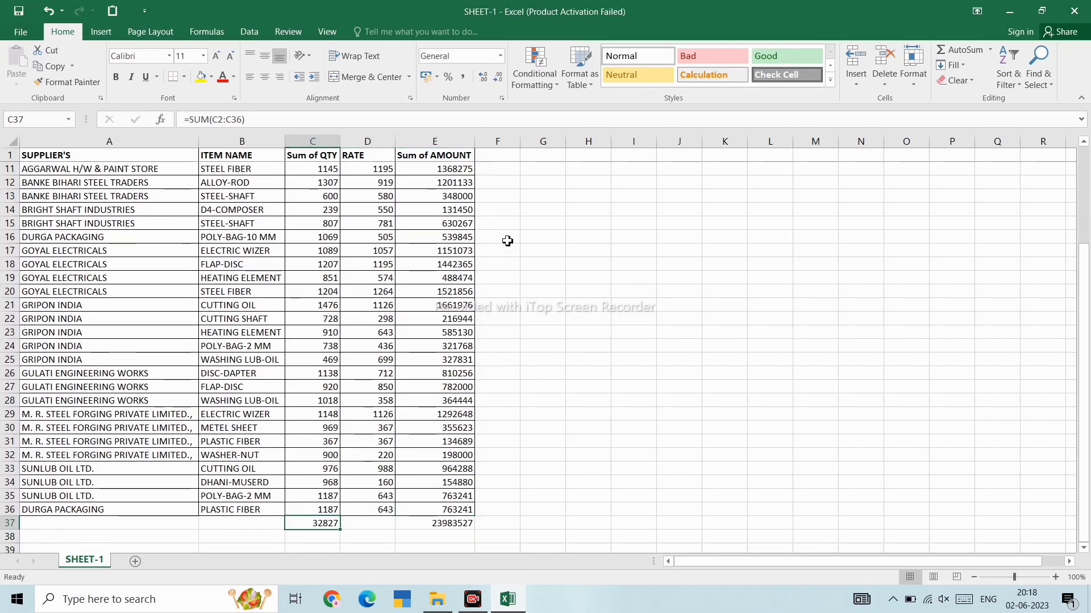
Make the totals in row 37 bold and increase their font size to 12.
scroll(433, 291, "down", 4)
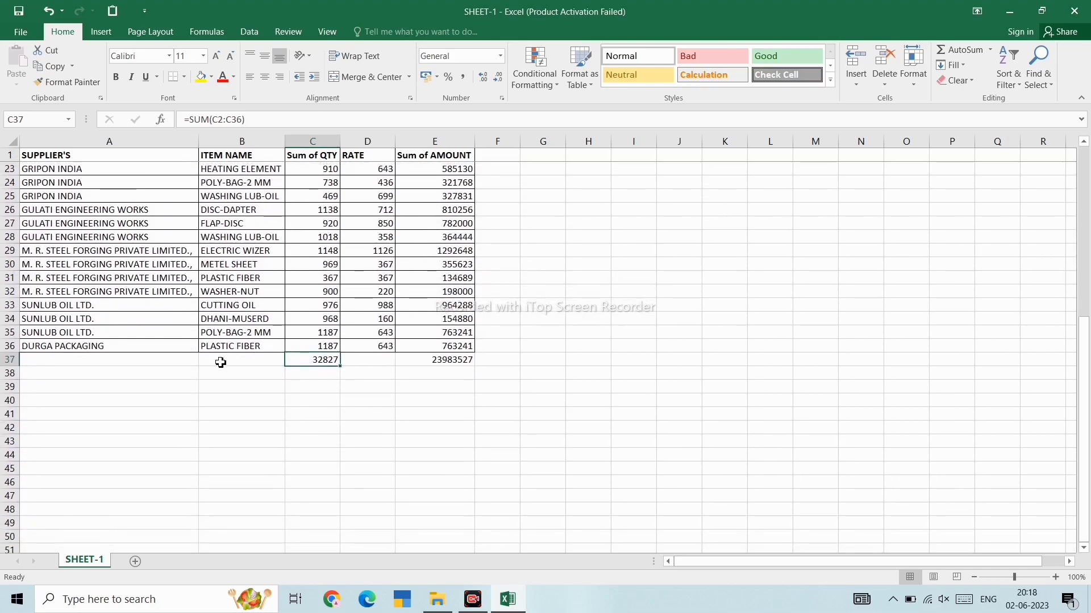
left_click(10, 360)
left_click(116, 78)
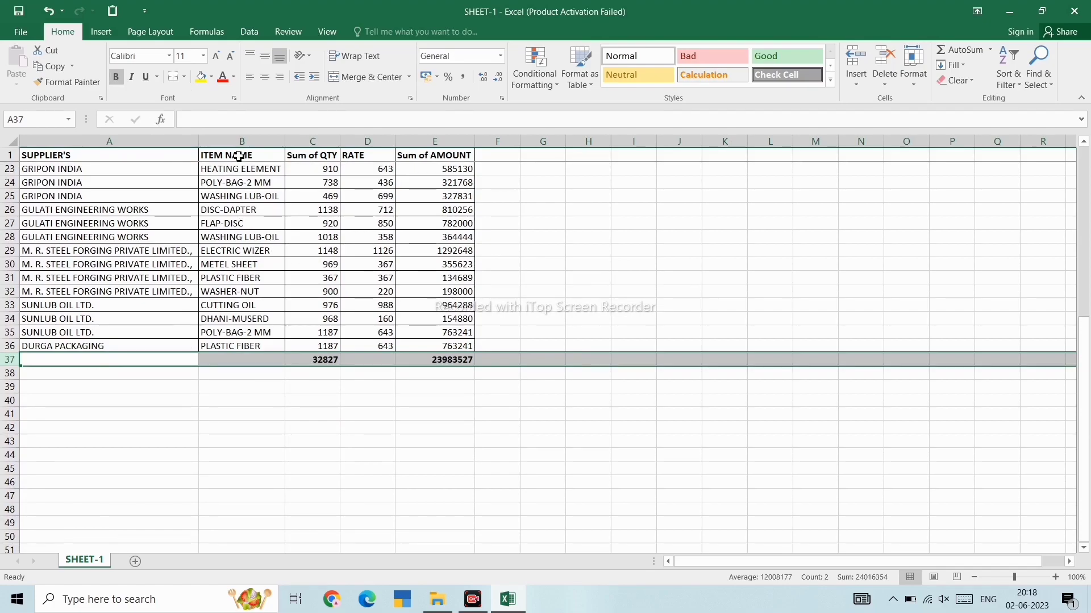
left_click(216, 56)
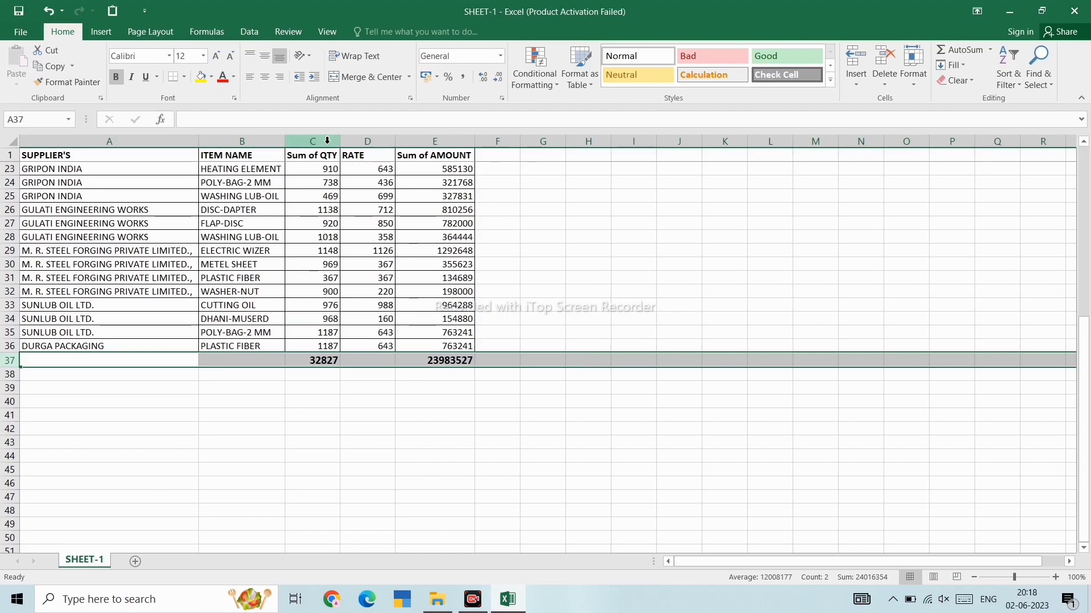
left_click(628, 384)
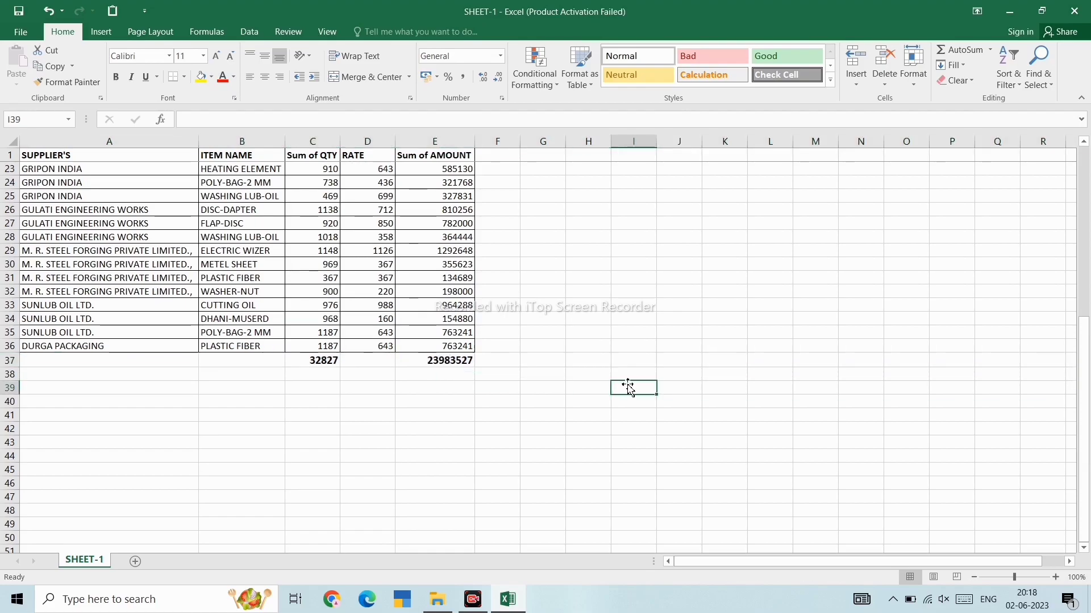
Review the extent of the source table, checking its headings from SUPPLIER'S to Sum of AMOUNT and its last supplier row.
left_click(455, 355)
key("Right")
key("ctrl+Up")
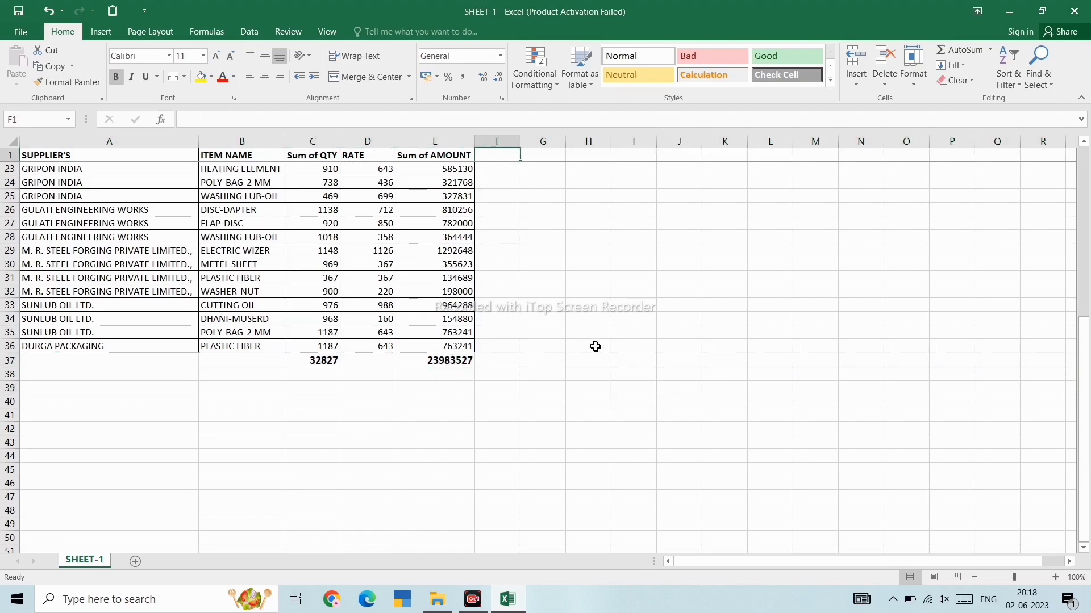
key("Left")
key("Down")
key("Up")
key("ctrl+Left")
key("ctrl+Down")
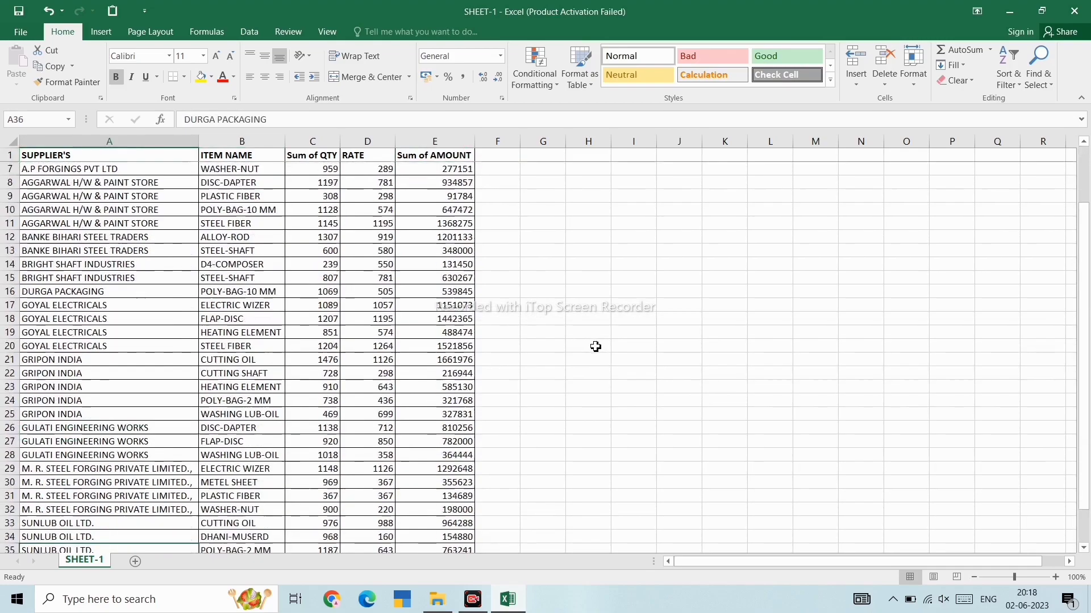
key("ctrl+Up")
scroll(596, 347, "up", 4)
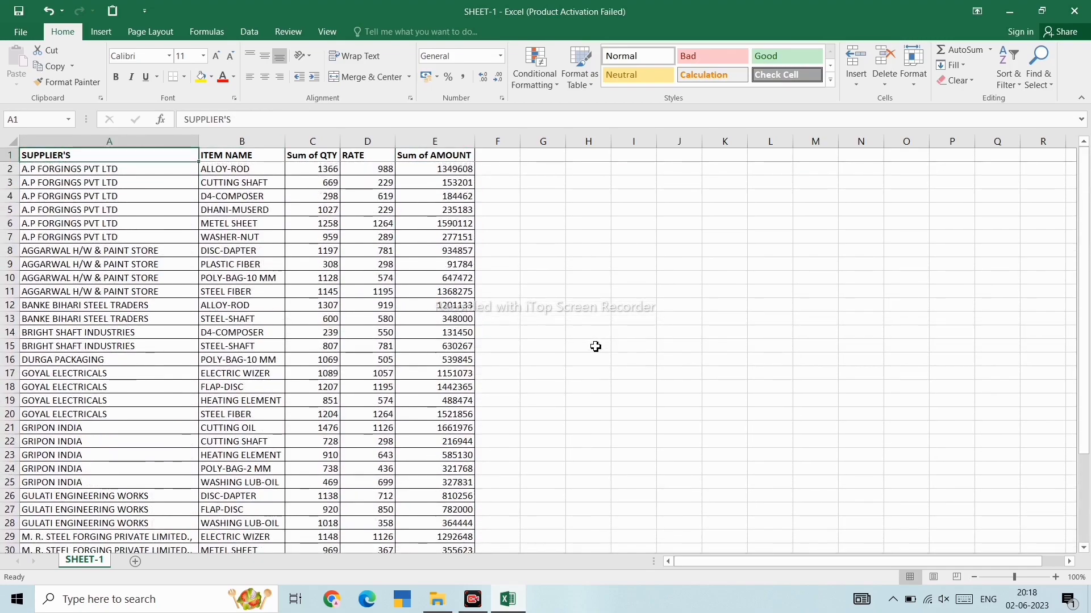
key("Down")
key("Up")
key("Right")
key("Right")
key("Right")
key("ctrl+Left")
key("ctrl+Right")
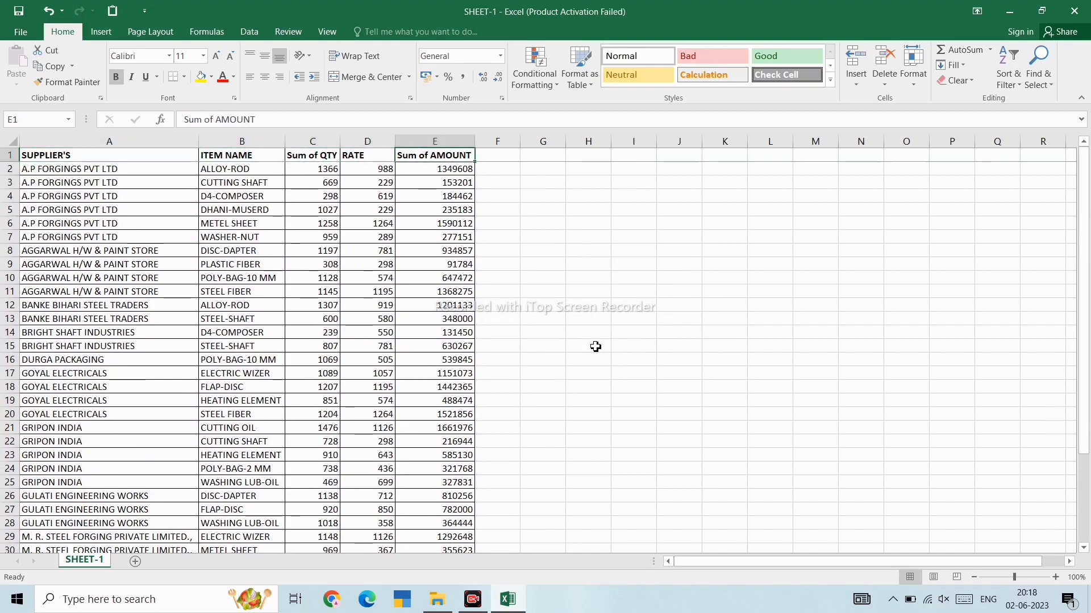
Create a pivot table on a new worksheet from the range A1:E36, leaving out the totals row.
key("ctrl+Left")
key("ctrl+shift+Right")
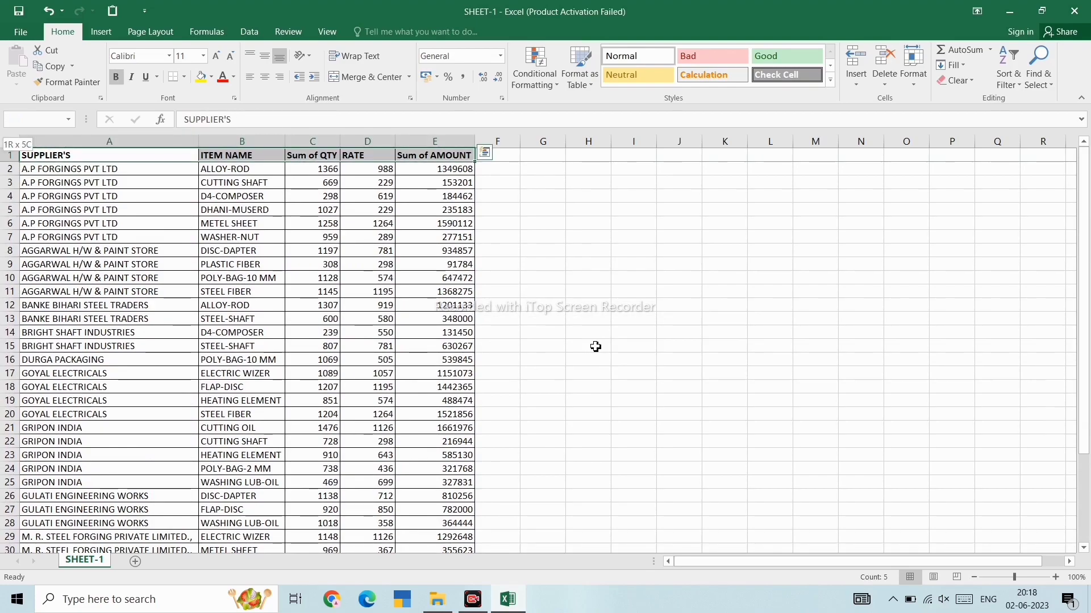
key("ctrl+shift+Down")
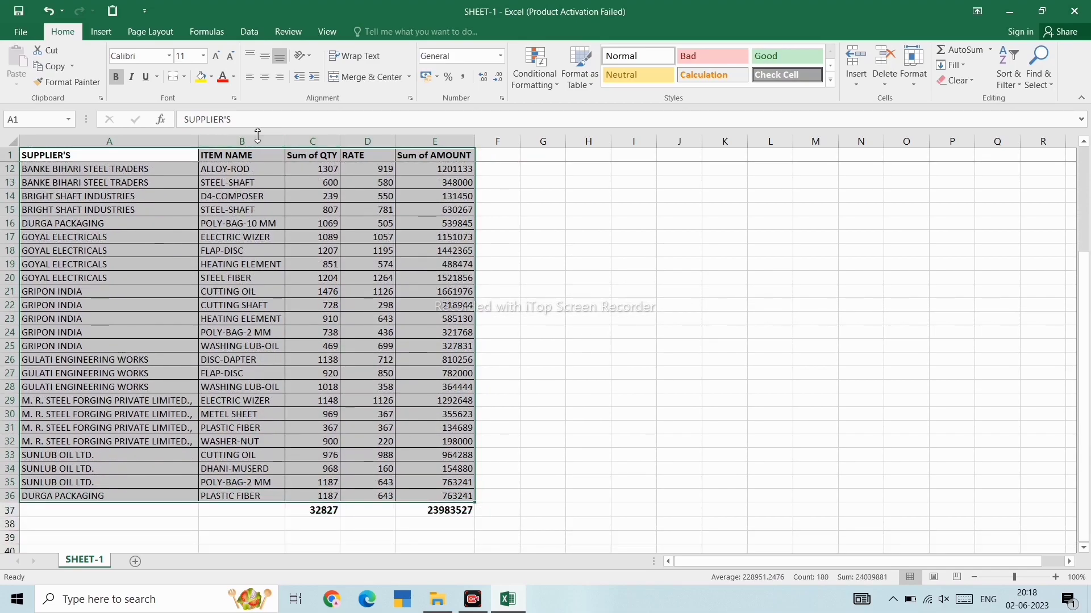
left_click(101, 32)
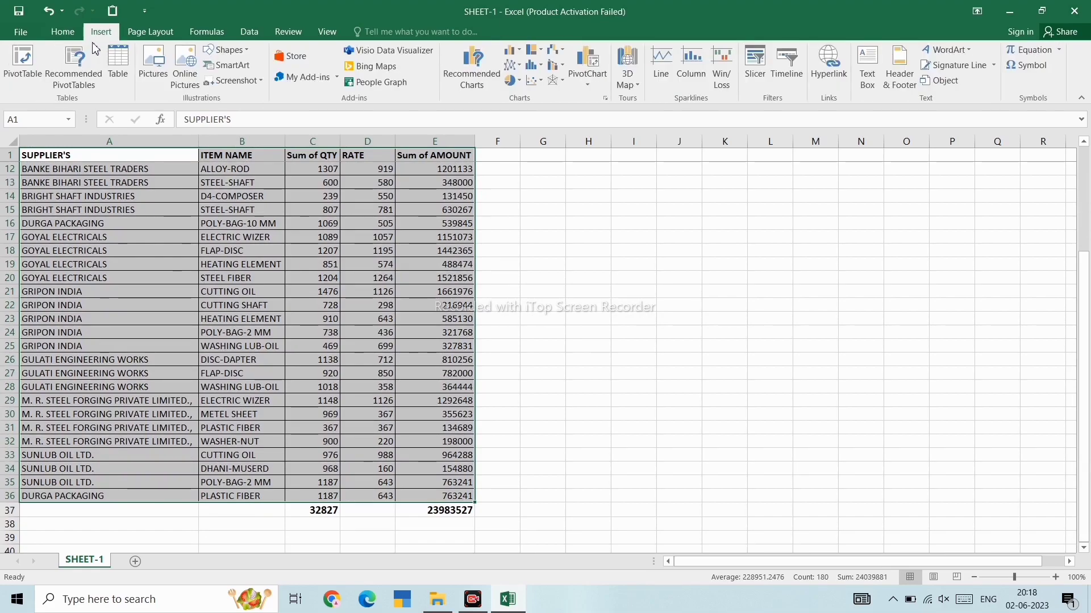
left_click(23, 62)
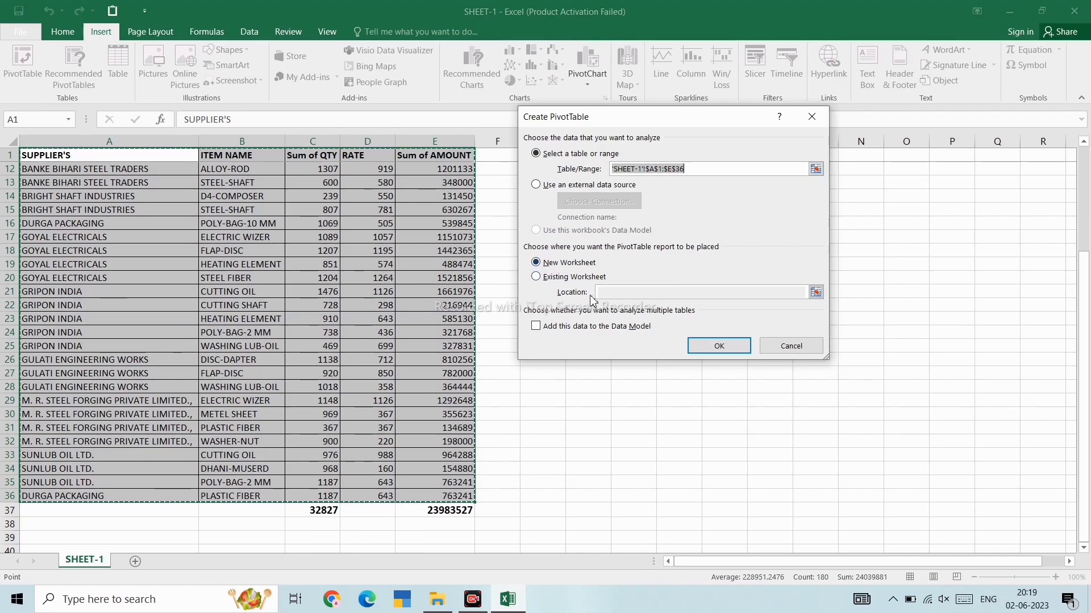
left_click(719, 348)
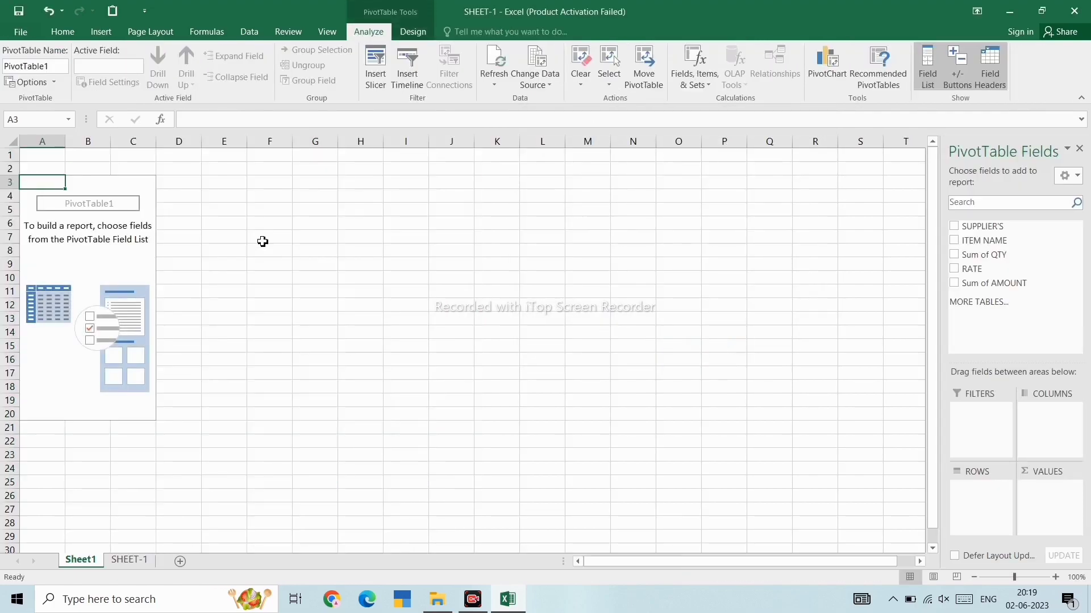
Add the SUPPLIER'S field to the rows of the empty pivot table.
left_click(92, 210)
left_click(216, 223)
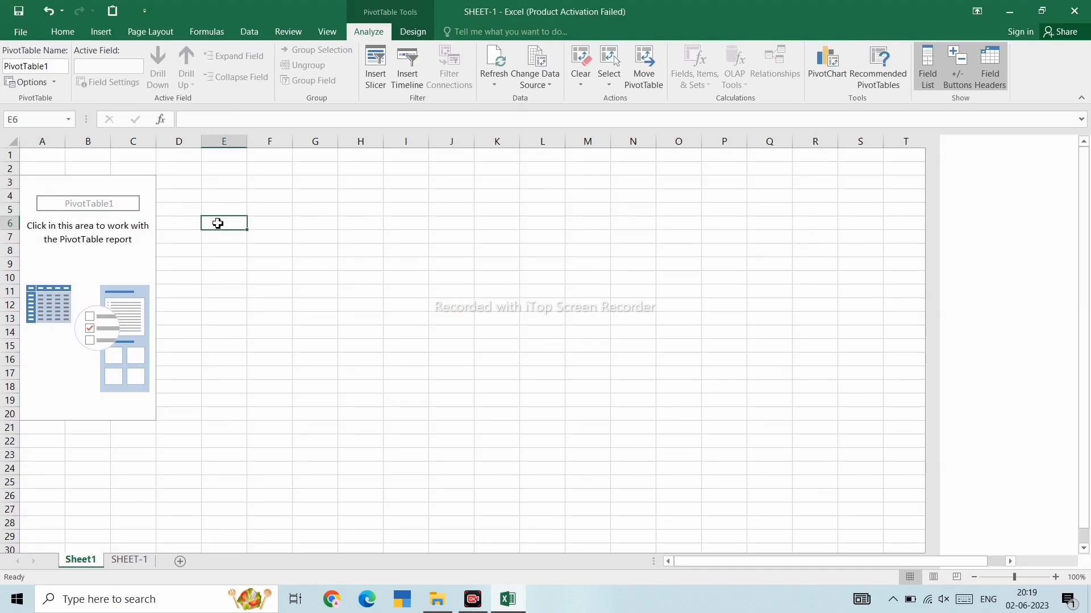
left_click(38, 197)
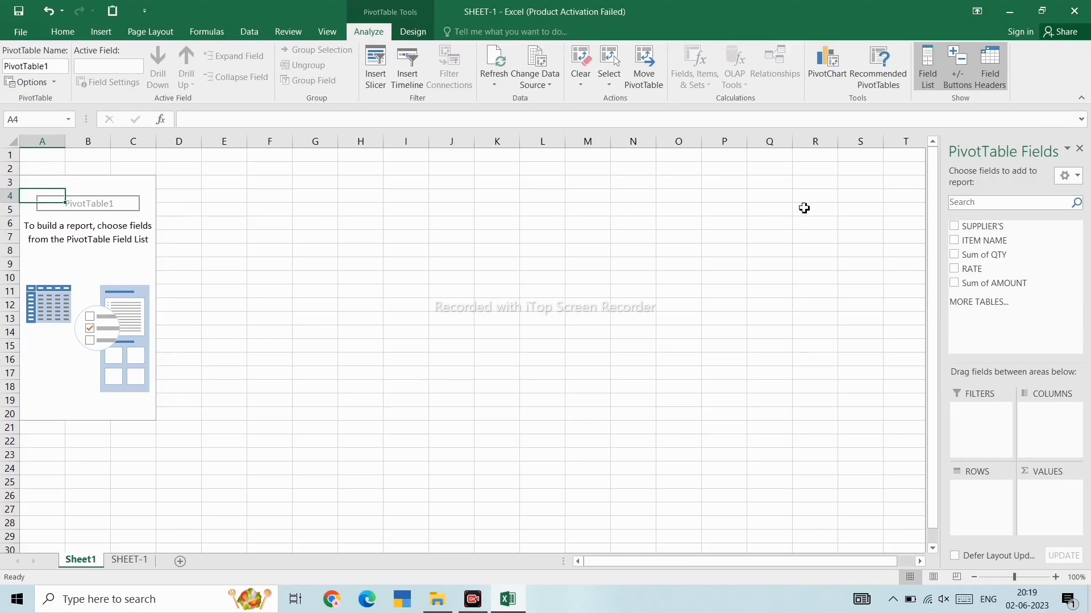
left_click(955, 226)
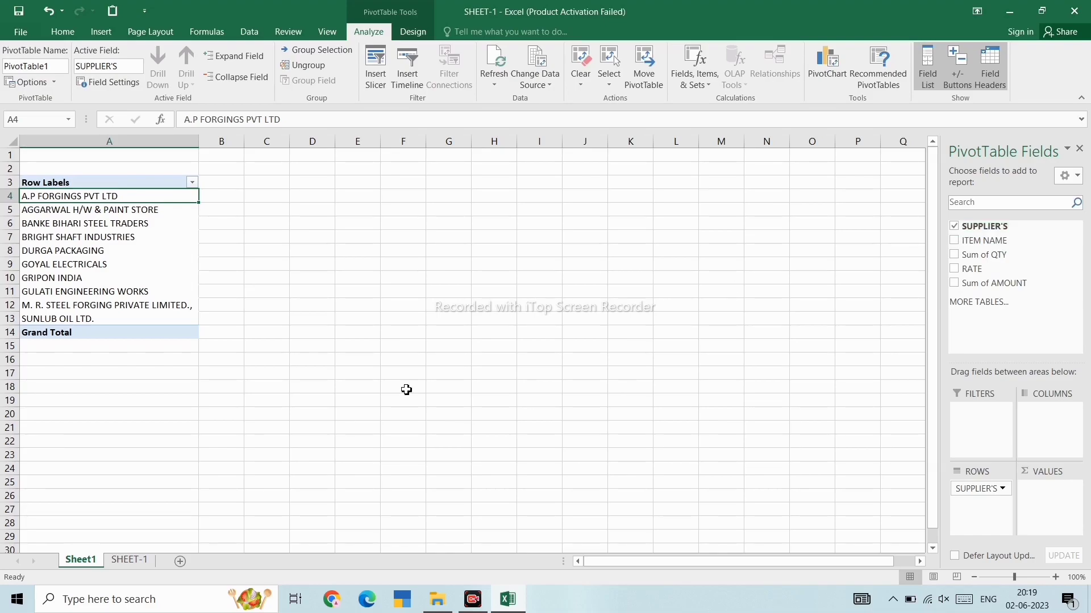
Compare the SUPPLIER'S column on SHEET-1 with the supplier list in the pivot table on Sheet1.
left_click(141, 566)
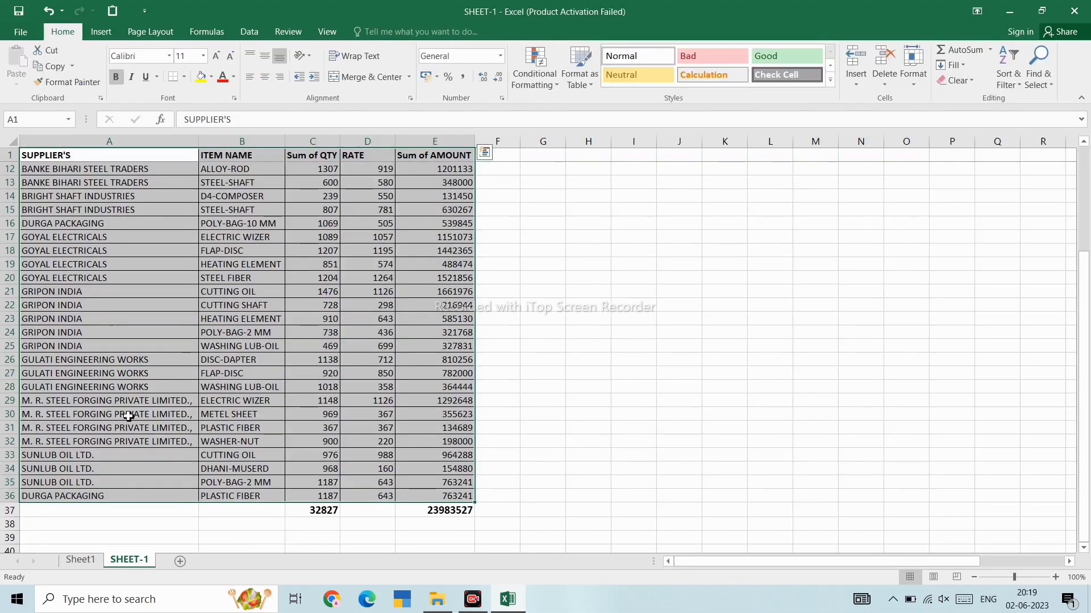
left_click(133, 141)
scroll(121, 217, "up", 4)
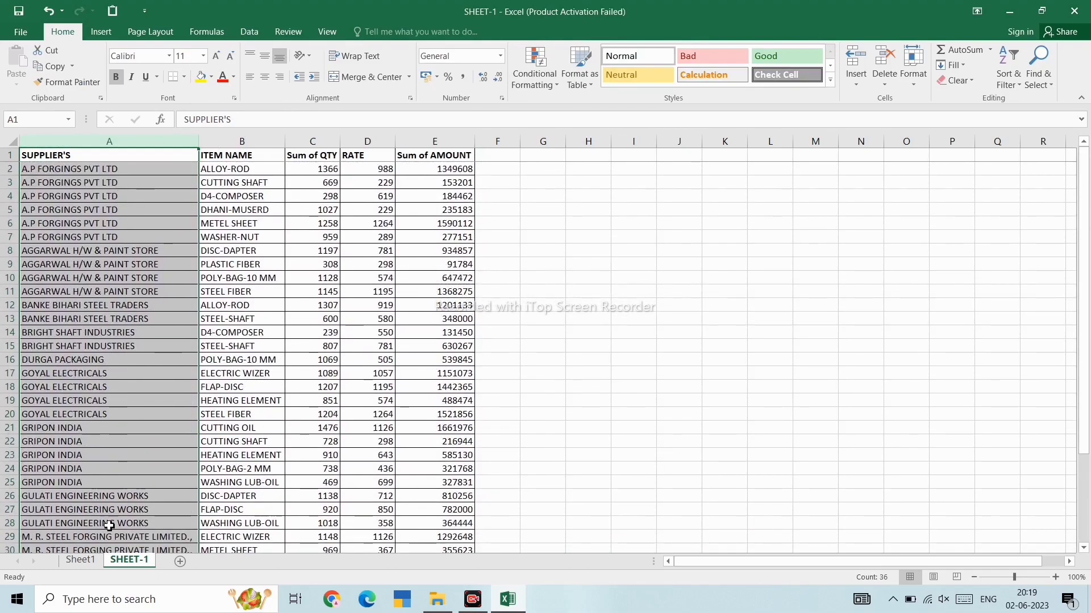
left_click(81, 561)
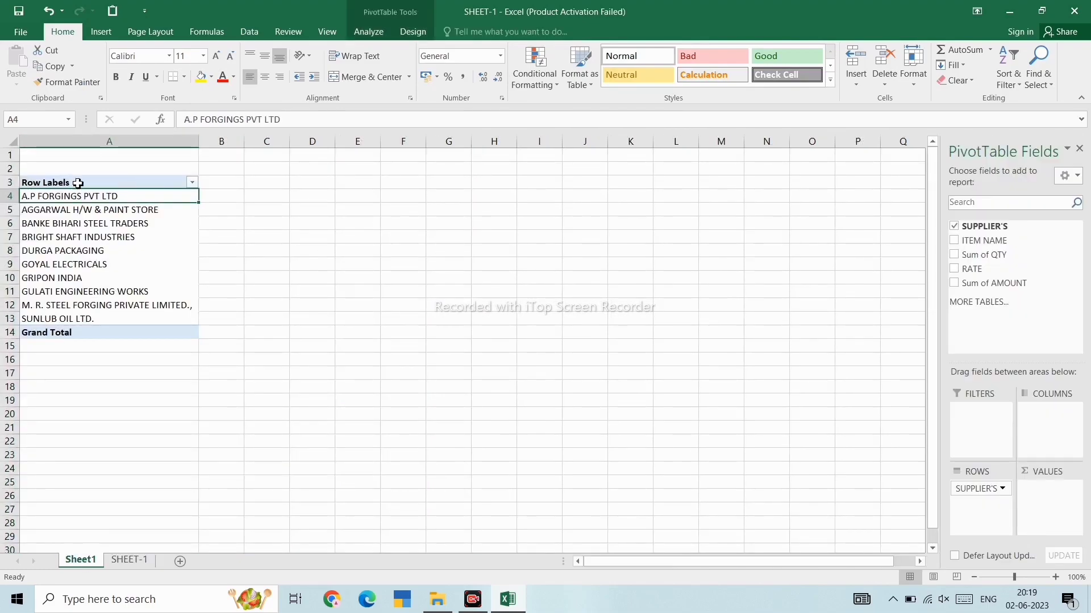
left_click(115, 141)
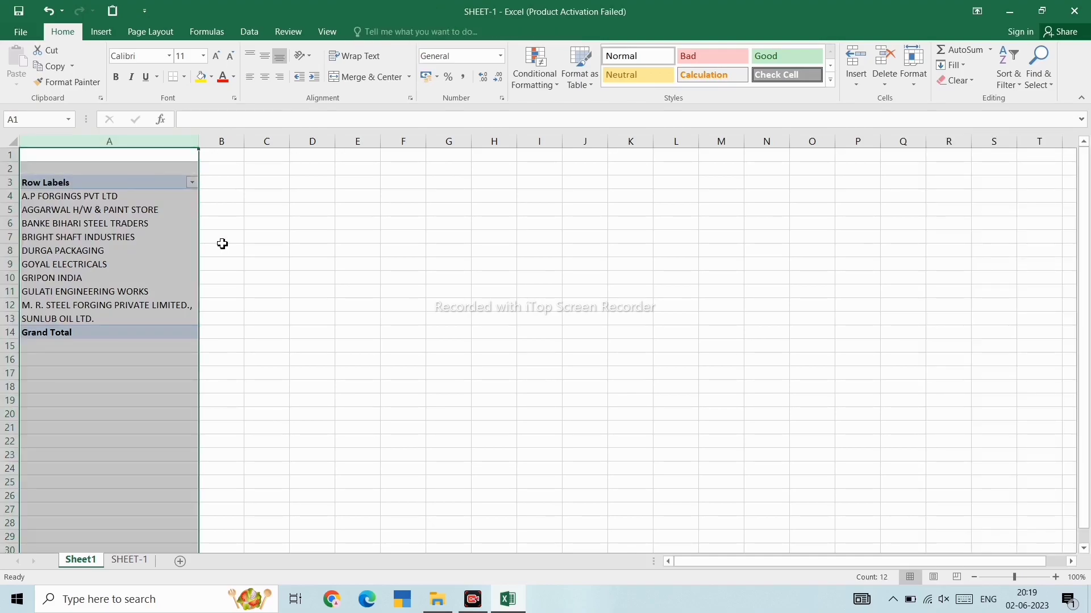
left_click(222, 243)
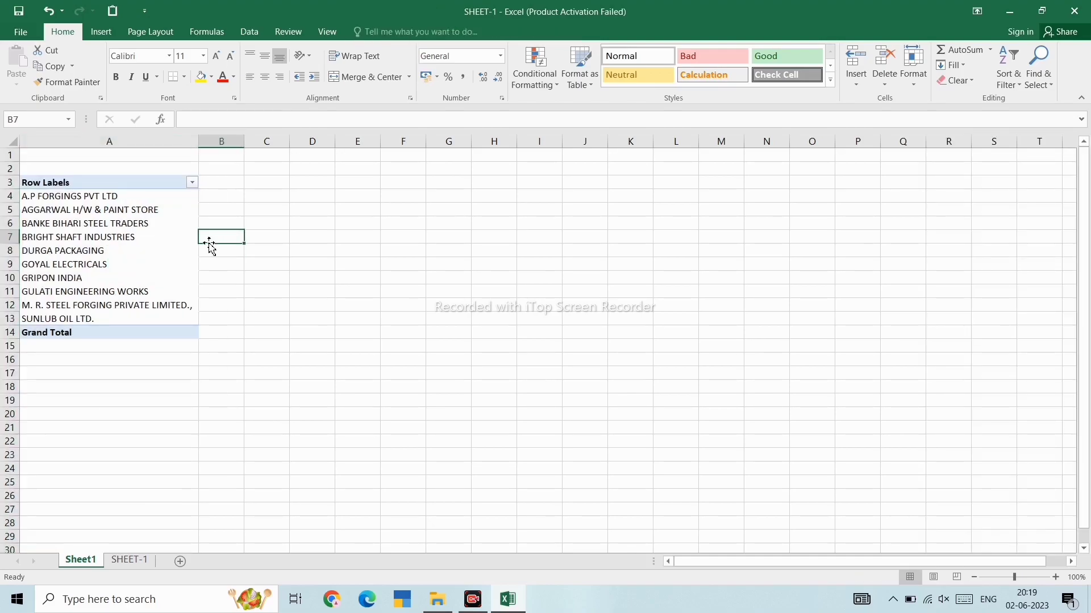
left_click(195, 244)
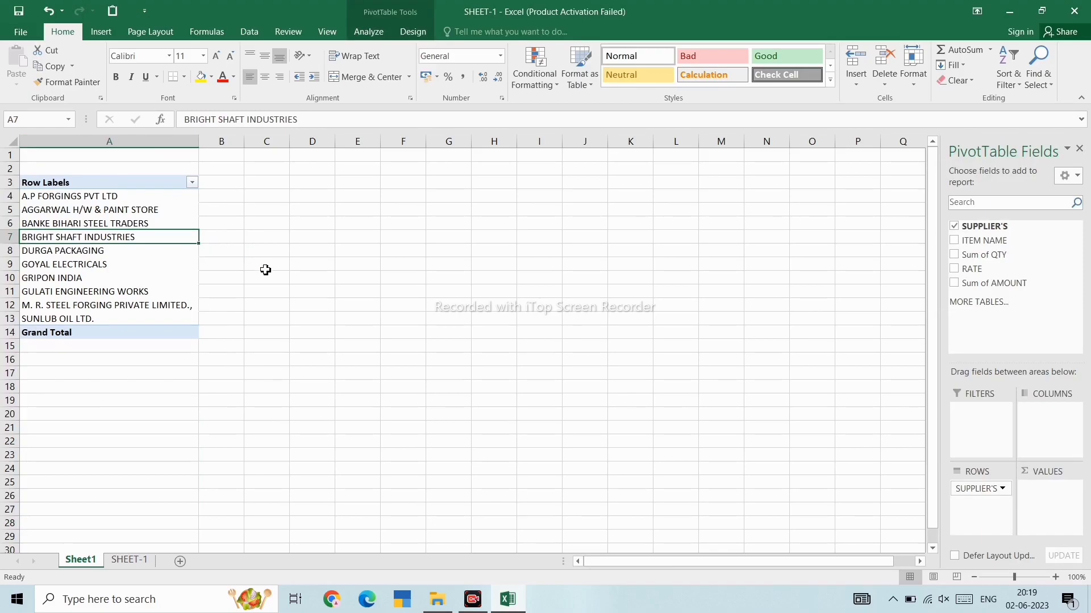
Add ITEM NAME to the pivot table rows beneath SUPPLIER'S, try moving it out of the rows, and return it there.
left_click(954, 241)
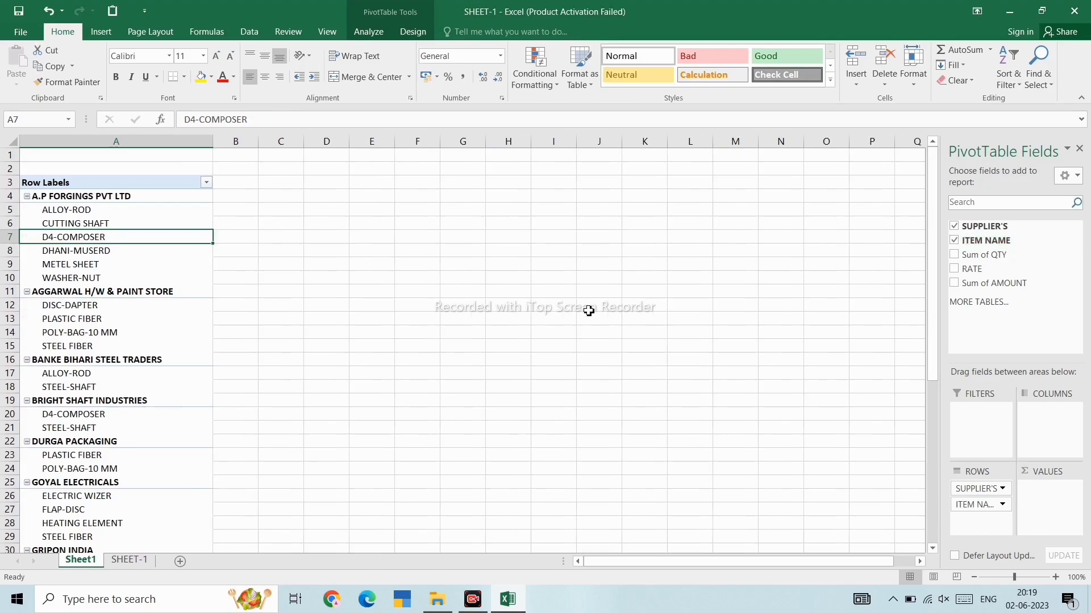
left_click_drag(993, 510, 1007, 446)
left_click_drag(987, 410, 995, 523)
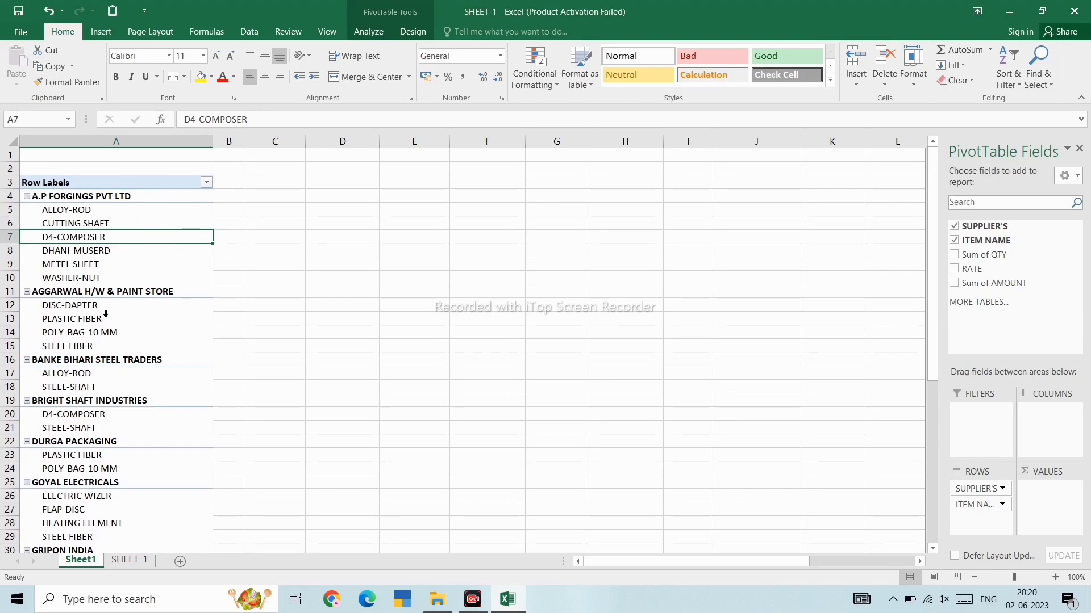
Add the Sum of QTY and Sum of AMOUNT fields to the values of the pivot table on Sheet1.
scroll(106, 314, "down", 6)
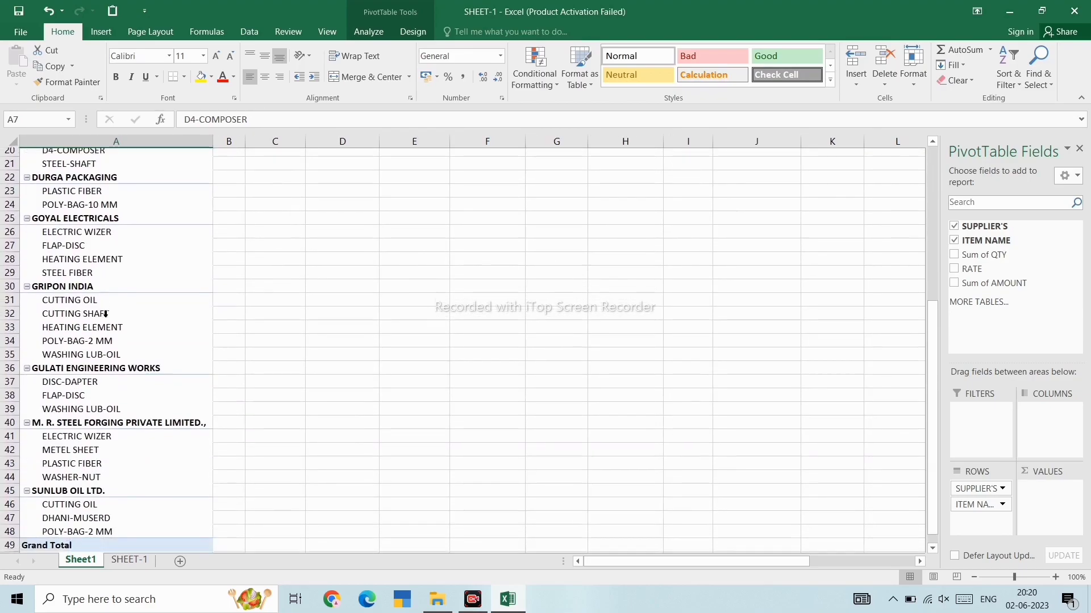
scroll(106, 314, "down", 1)
scroll(106, 314, "up", 5)
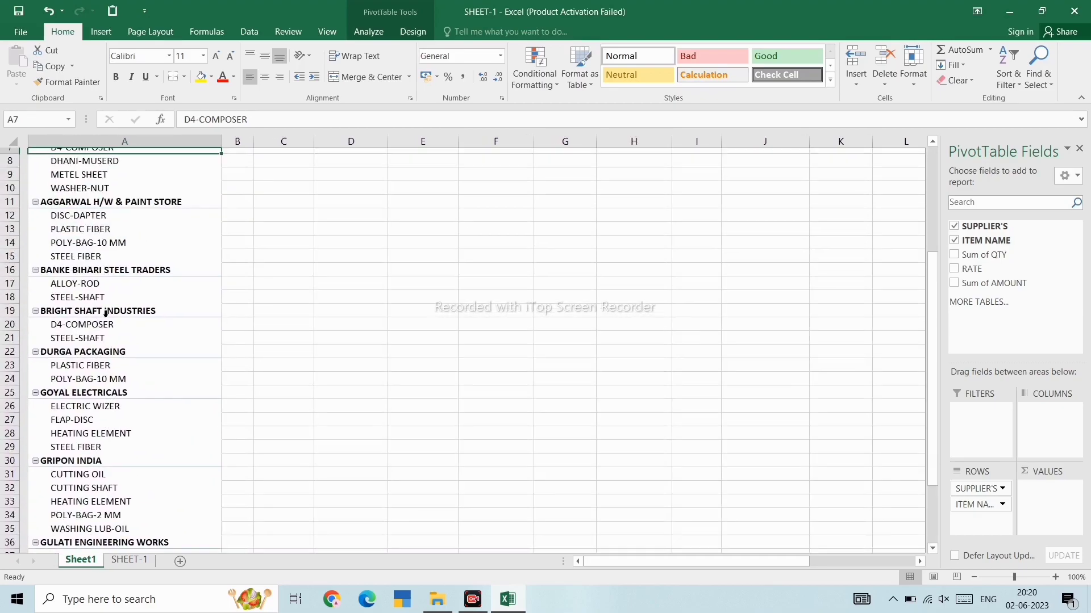
scroll(105, 314, "up", 2)
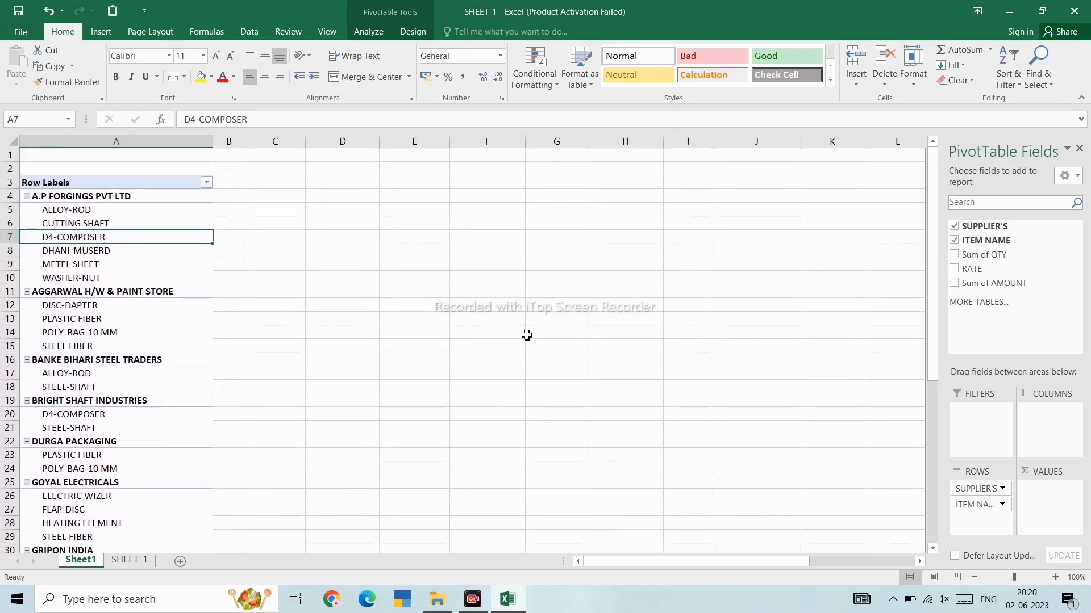
left_click(954, 257)
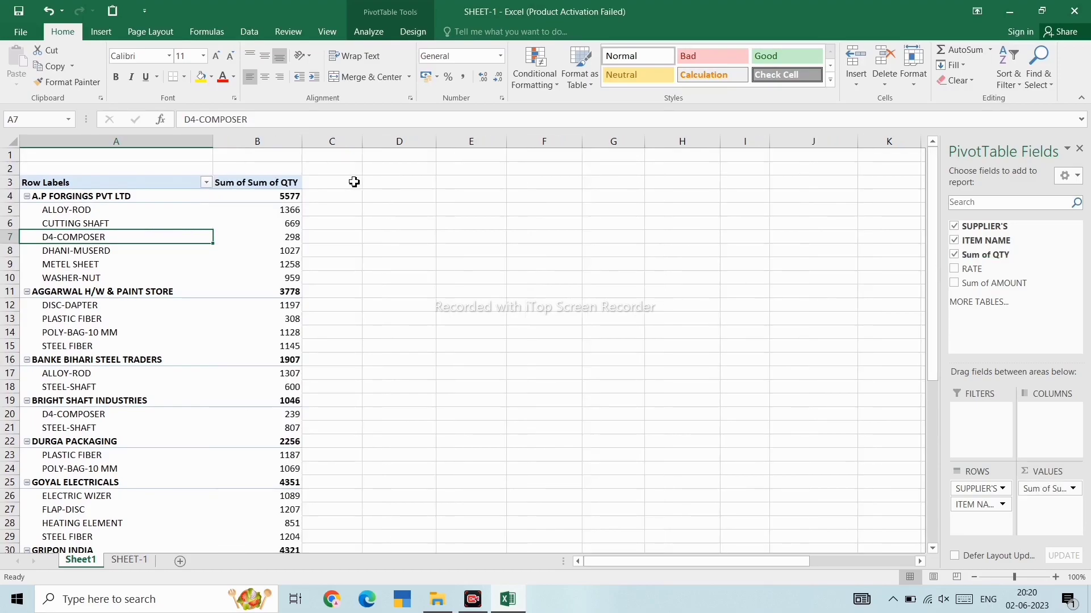
left_click(293, 140)
left_click(284, 224)
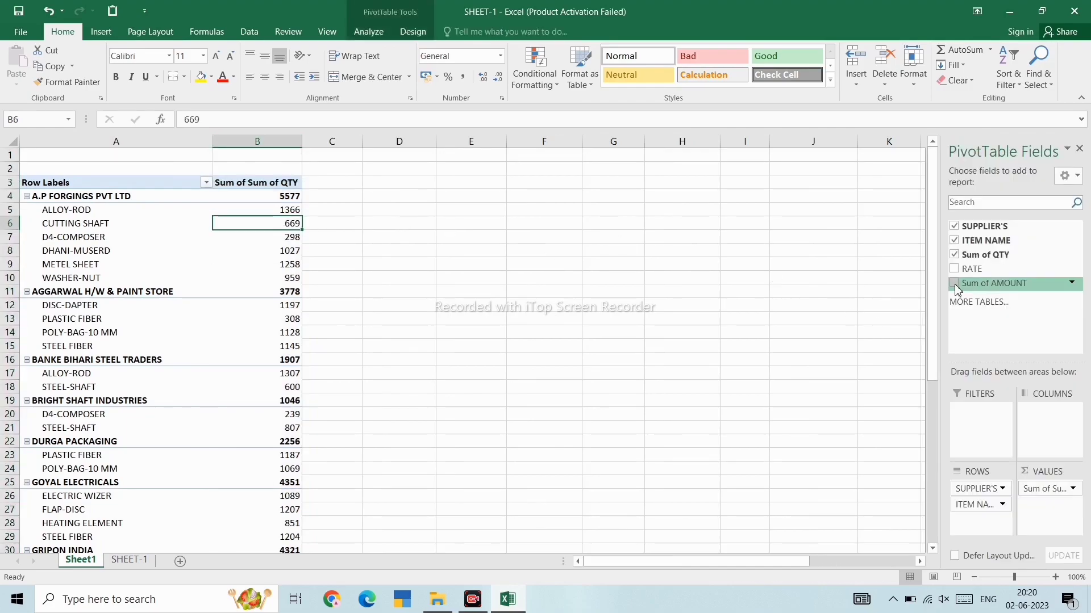
left_click(954, 283)
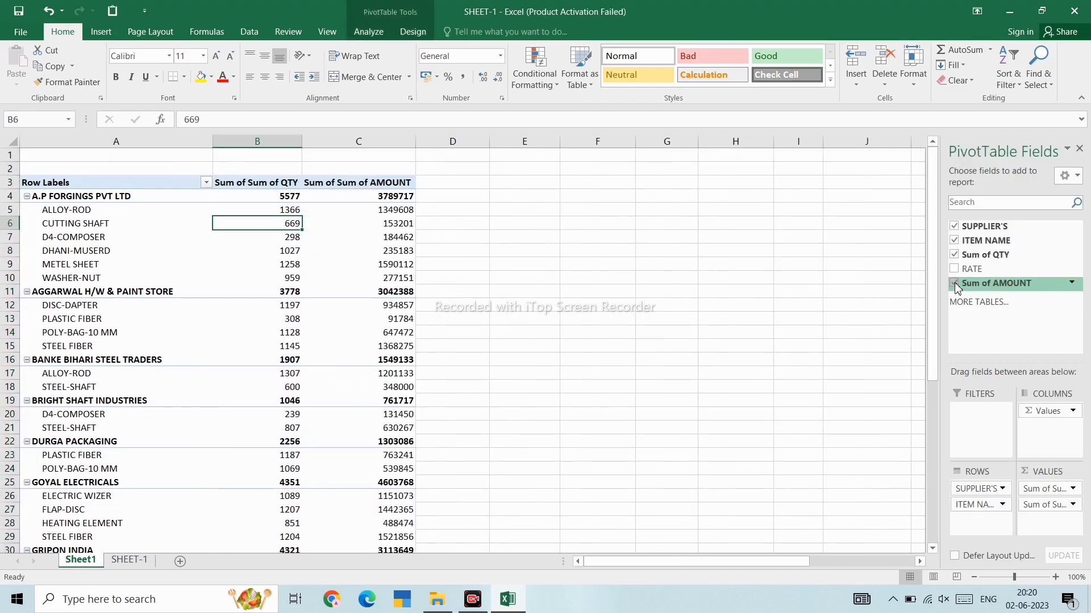
left_click(358, 141)
left_click(328, 236)
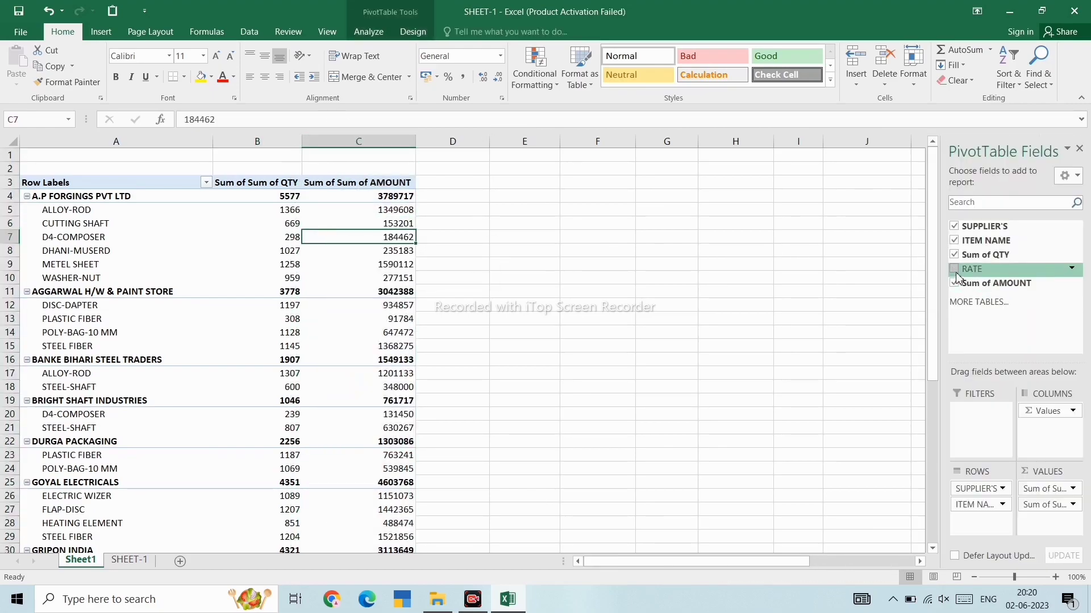
Try adding RATE to the pivot table values, remove it again, and check the RATE column on SHEET-1.
left_click(956, 270)
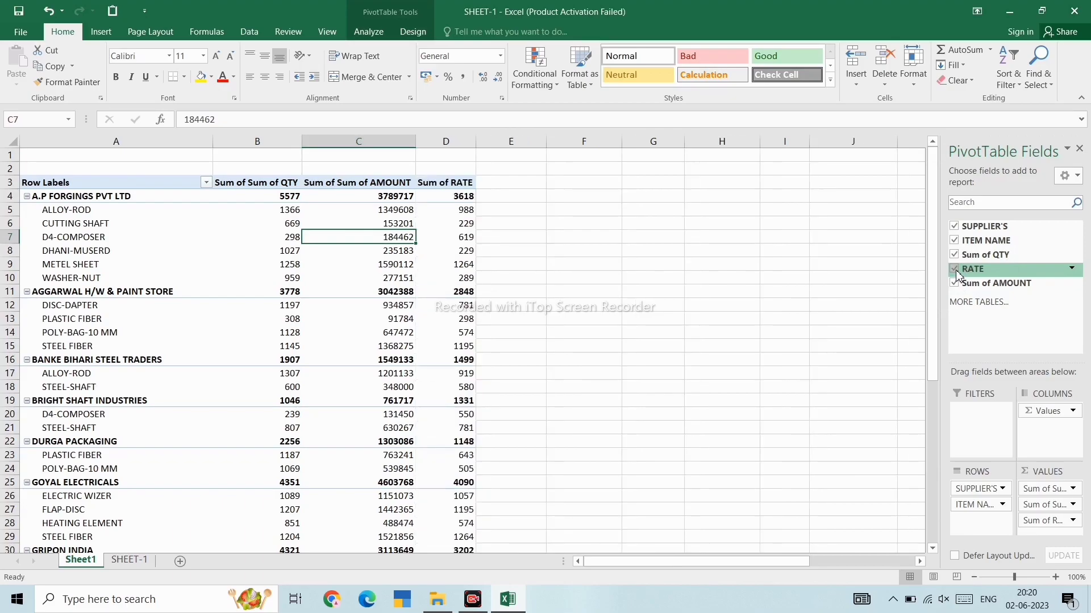
left_click(955, 271)
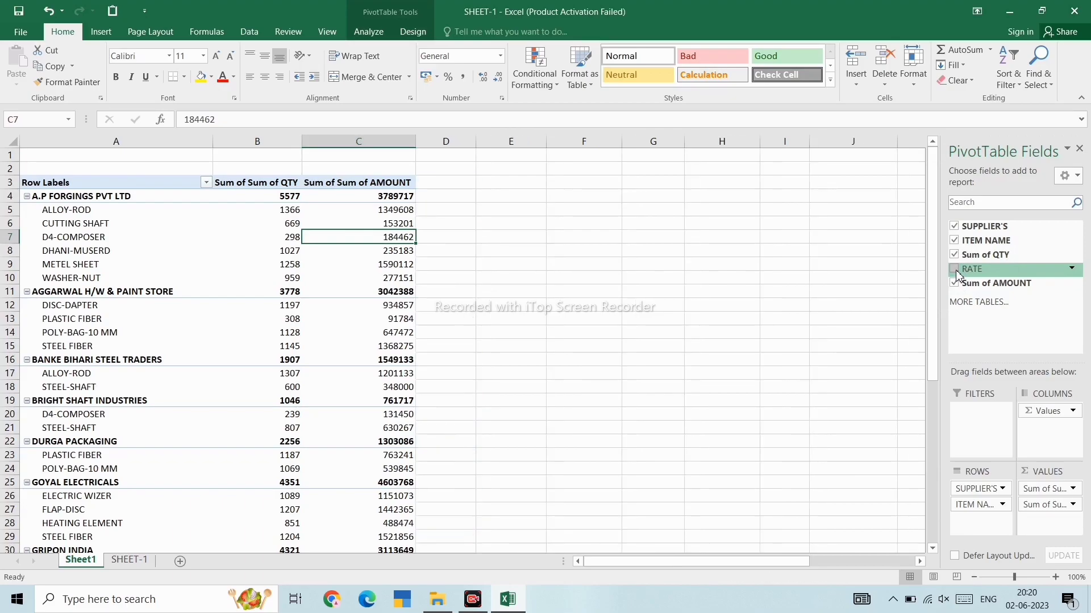
left_click(147, 566)
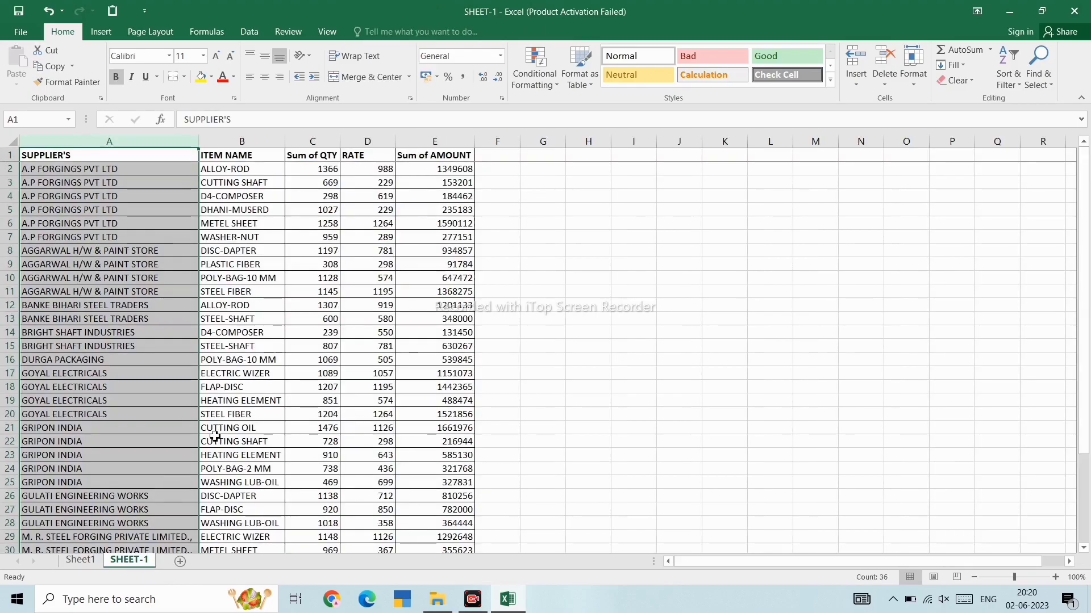
left_click(368, 140)
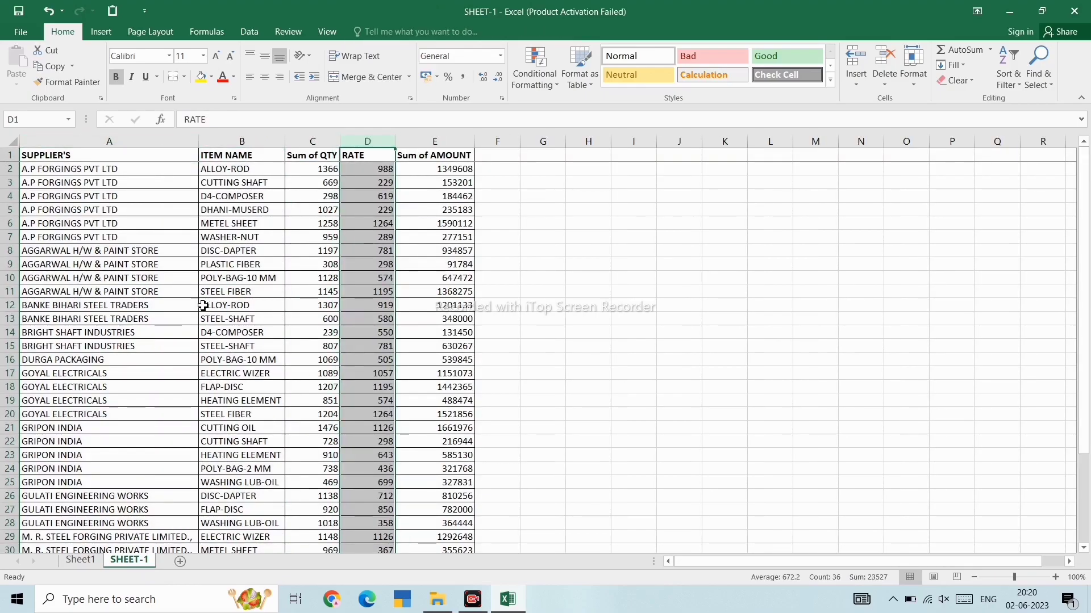
left_click(83, 563)
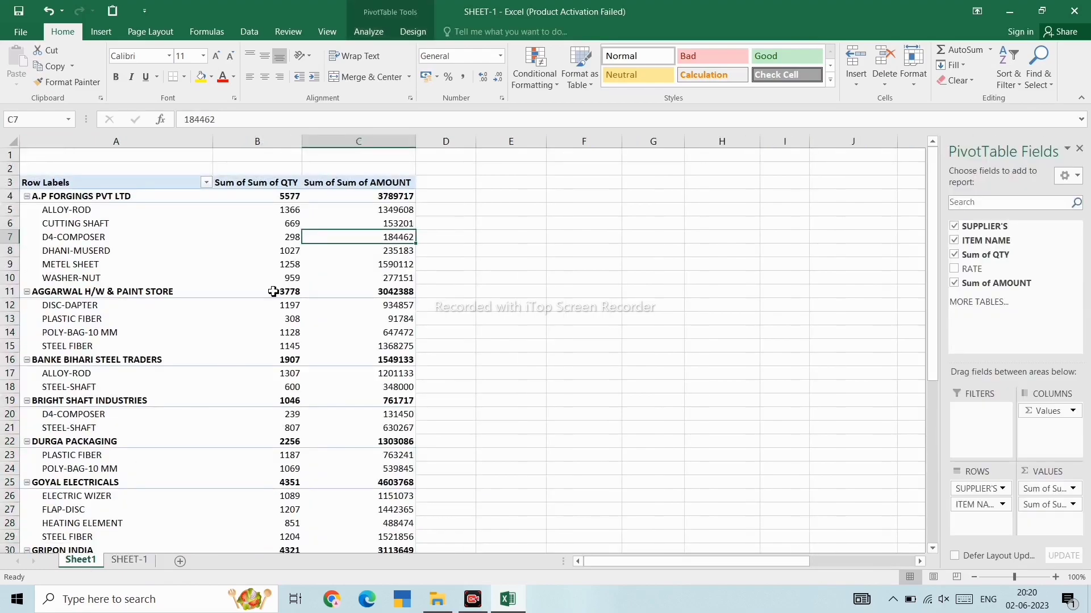
Examine the quantity and amount values in the pivot table and the suppliers and items under Row Labels.
left_click(307, 270)
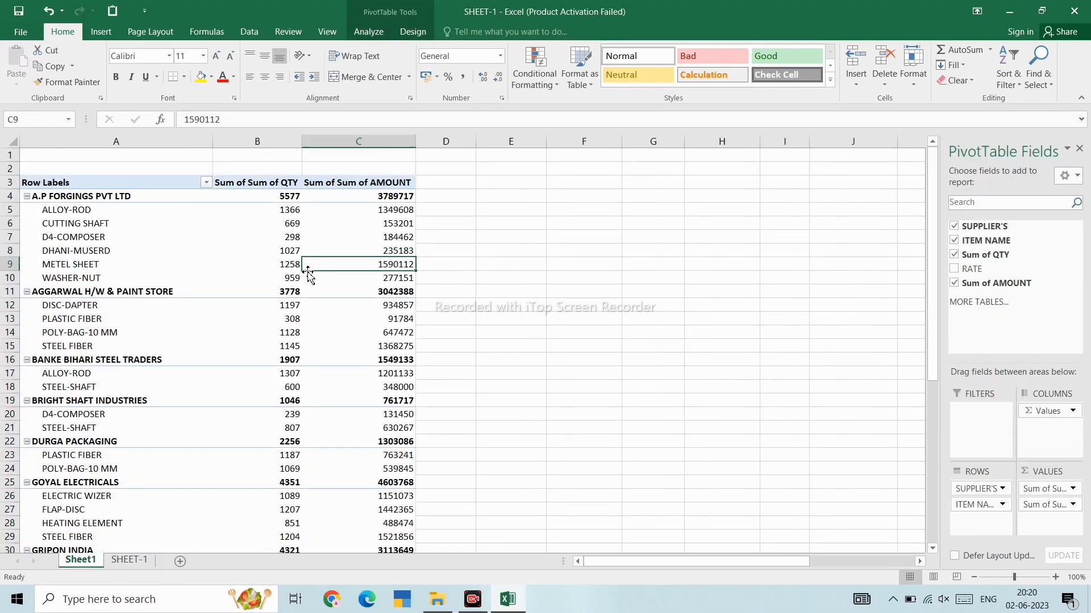
left_click(287, 268)
left_click(383, 213)
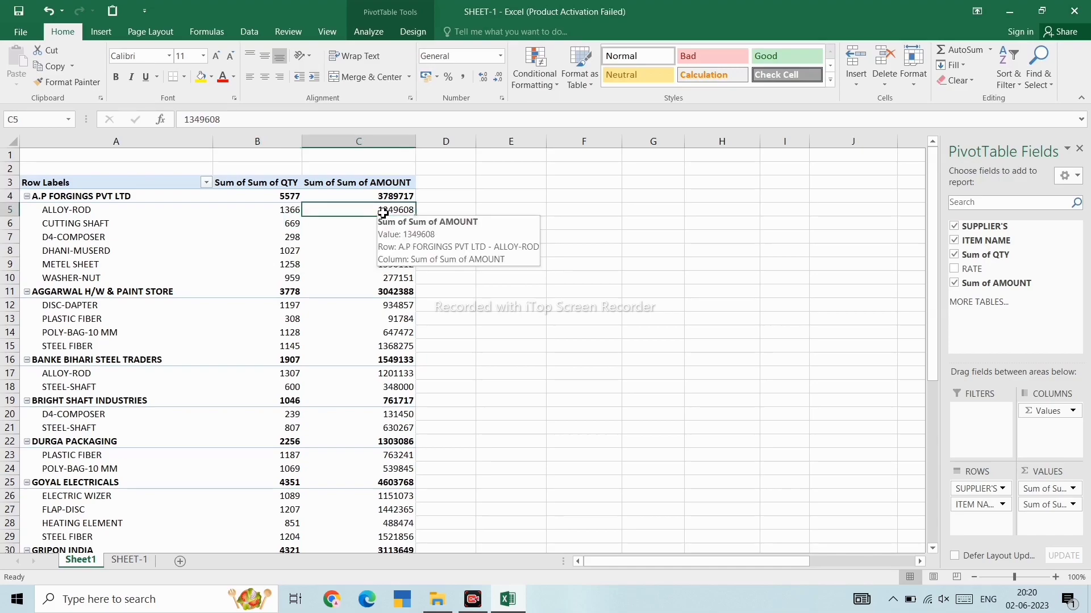
left_click(413, 291)
left_click(430, 241)
left_click(373, 250)
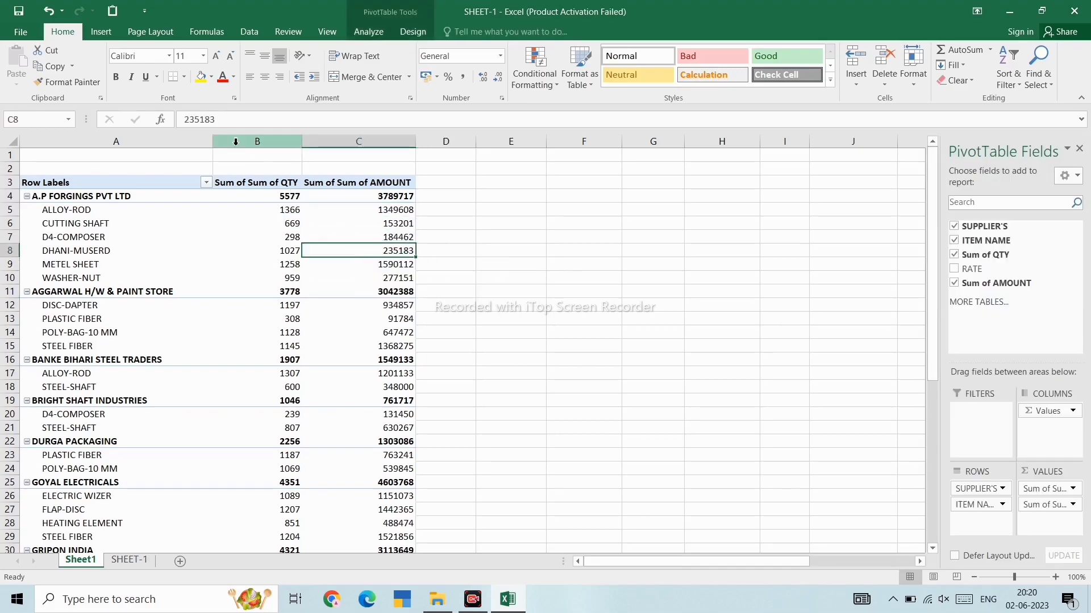
left_click(142, 160)
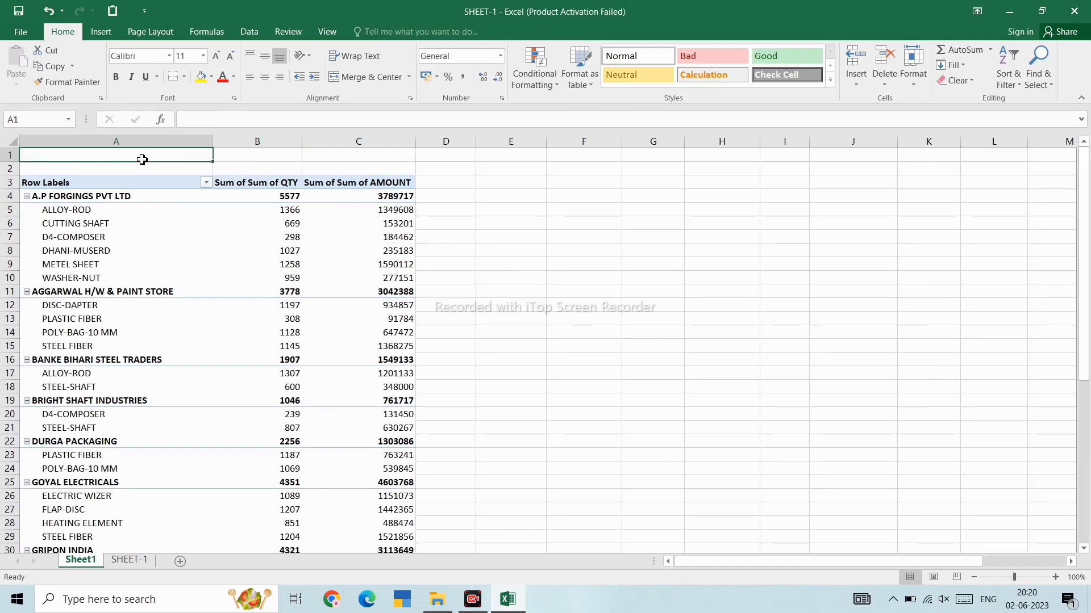
left_click(169, 180)
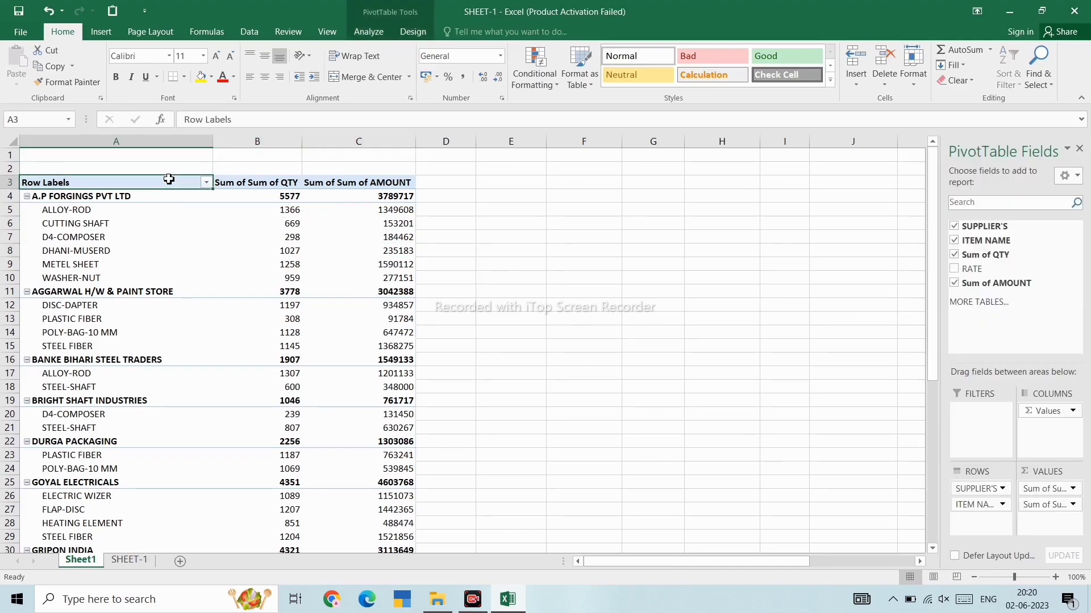
left_click(197, 198)
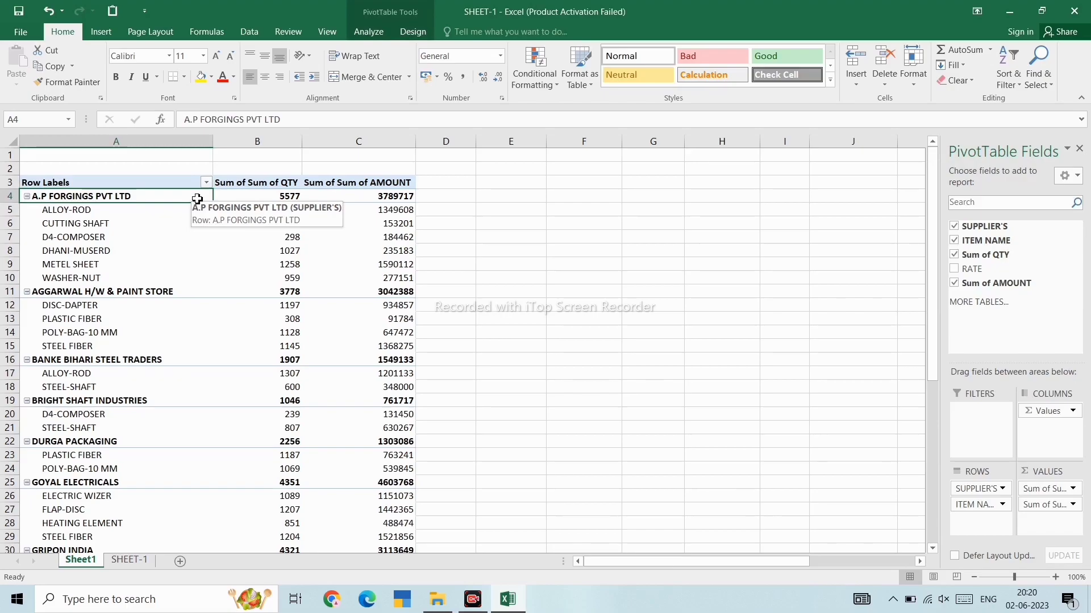
key("Down")
key("Down")
key("Down")
key("Up")
key("Up")
key("Up")
key("Up")
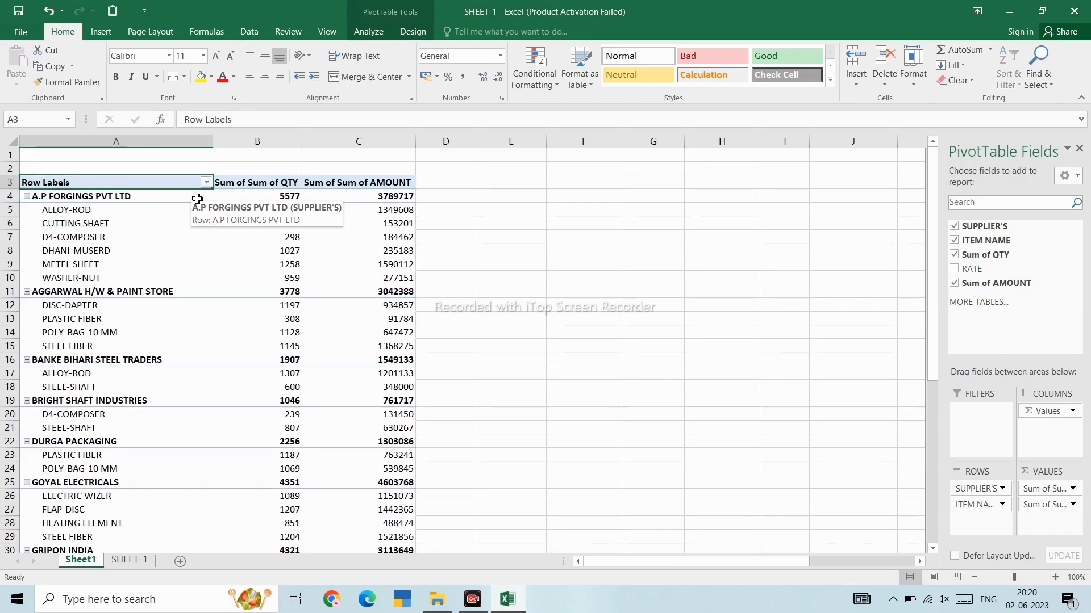
Refresh the pivot table and enable the Classic PivotTable layout in its display options.
right_click(150, 187)
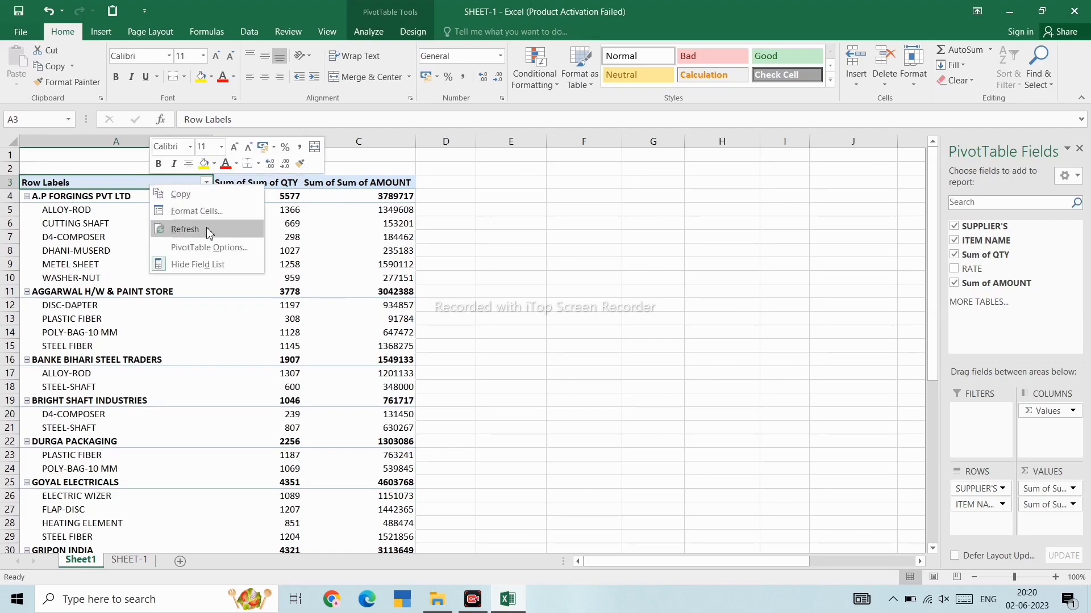
left_click(184, 229)
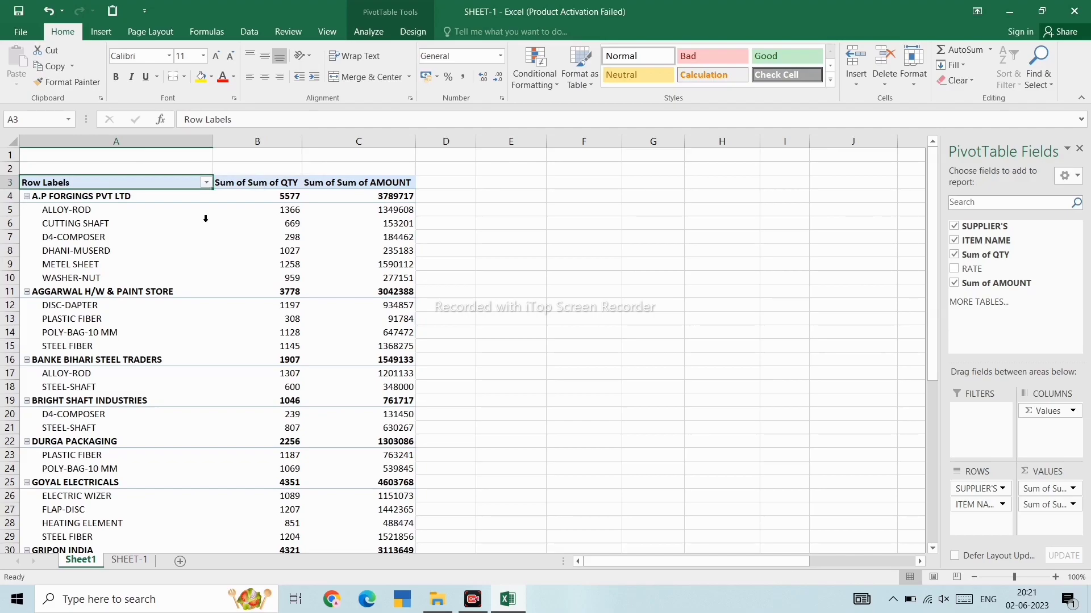
right_click(159, 183)
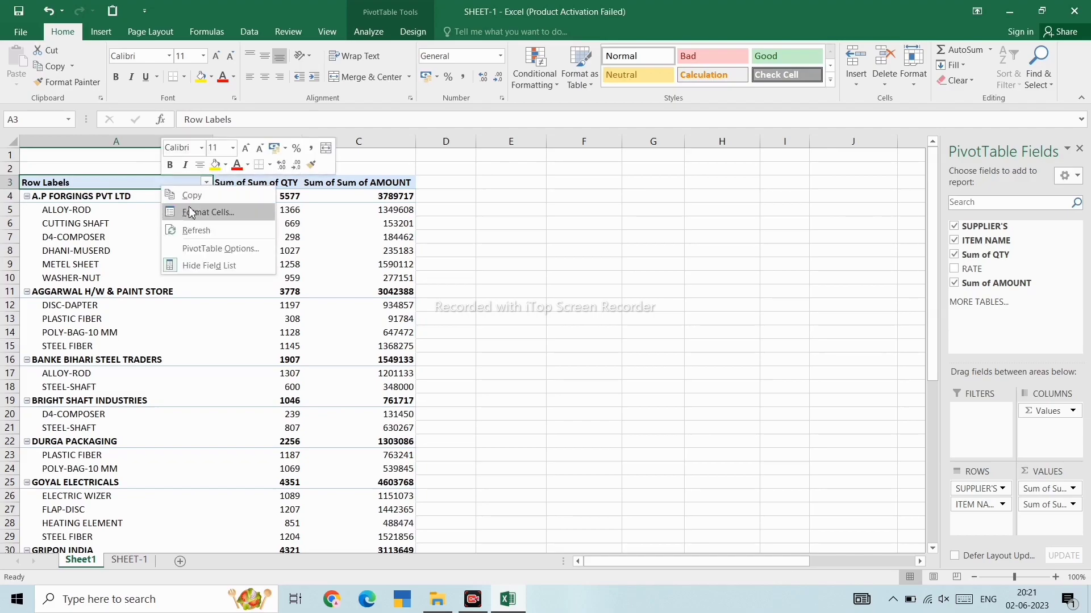
left_click(249, 254)
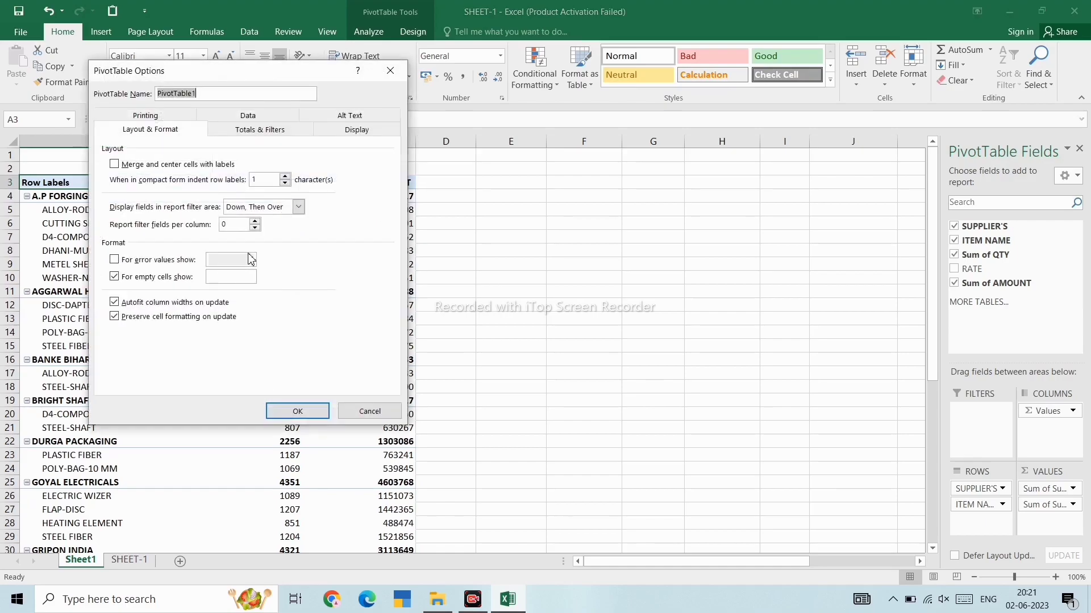
left_click_drag(219, 74, 636, 145)
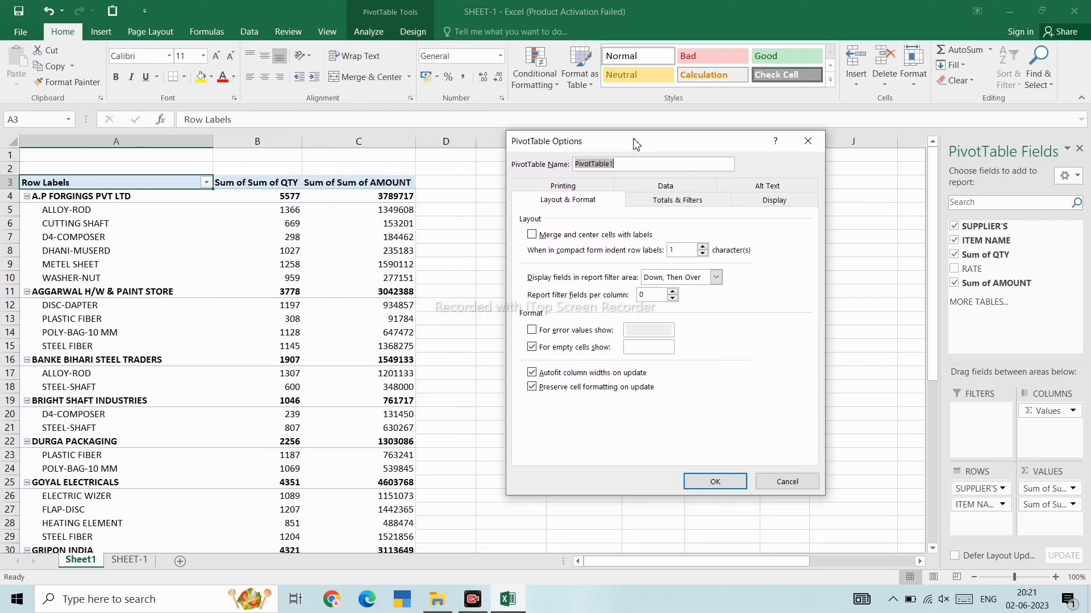
left_click(583, 187)
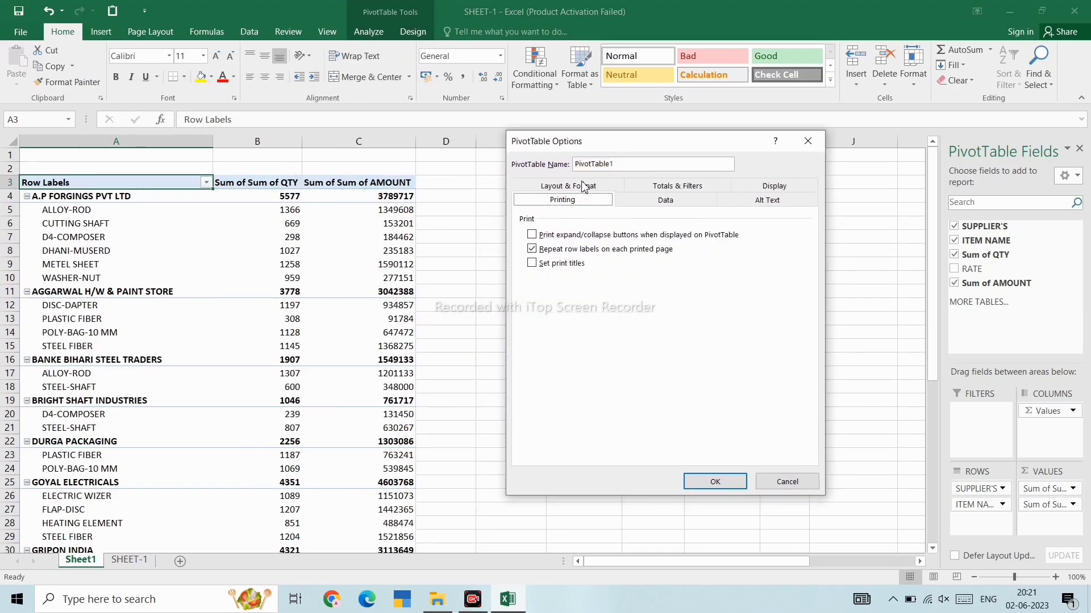
left_click(662, 188)
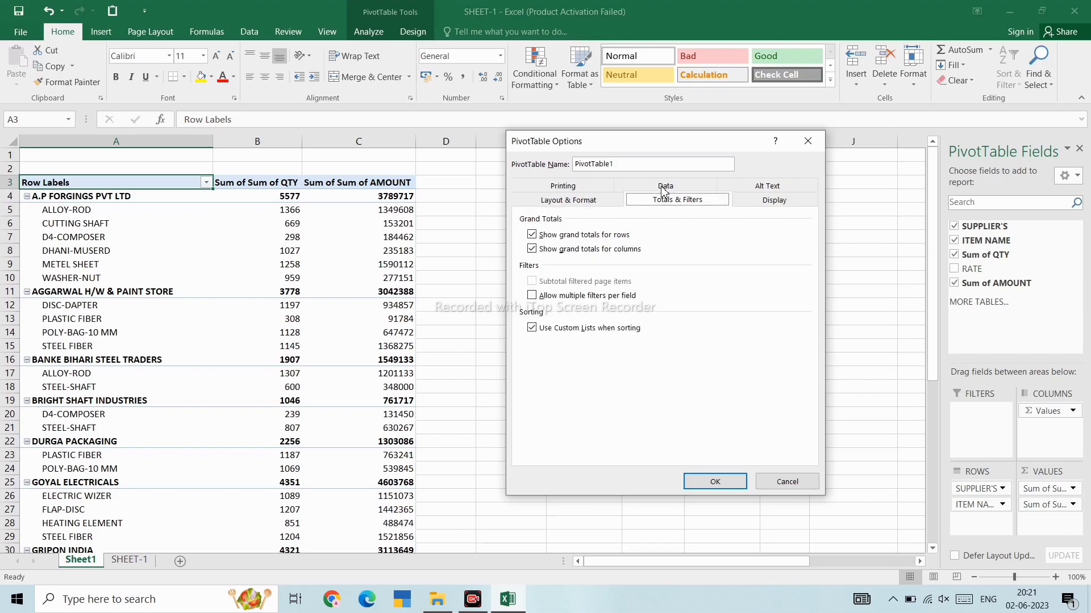
left_click(593, 203)
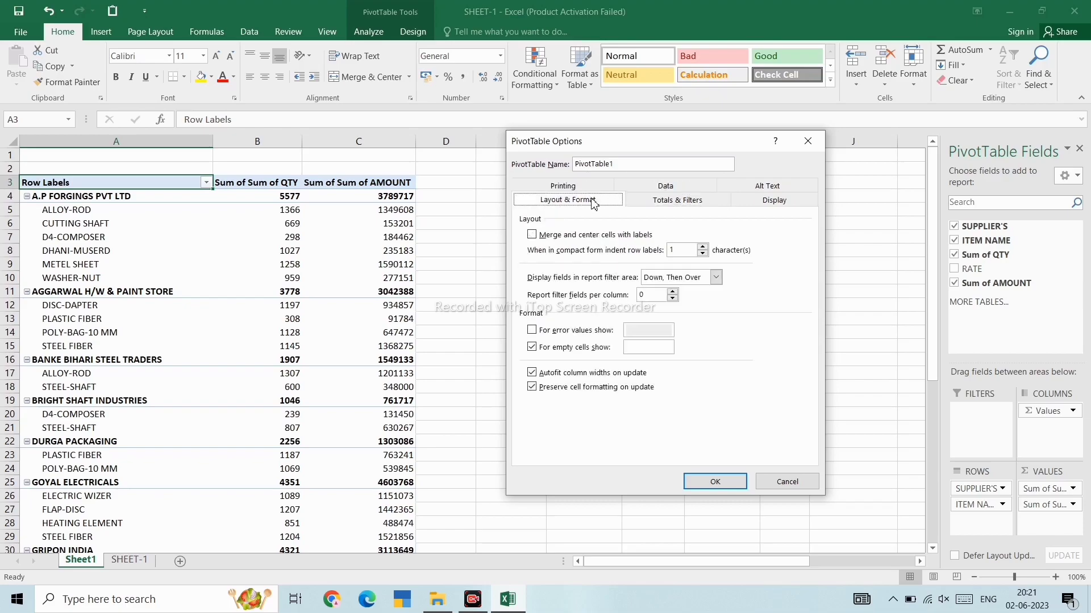
left_click(755, 203)
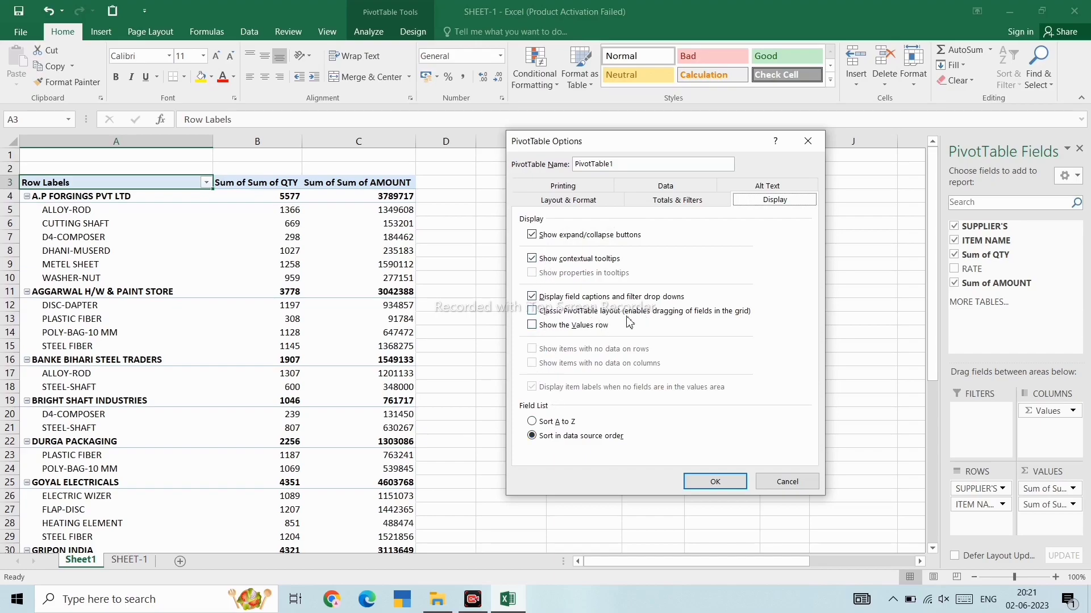
left_click(532, 312)
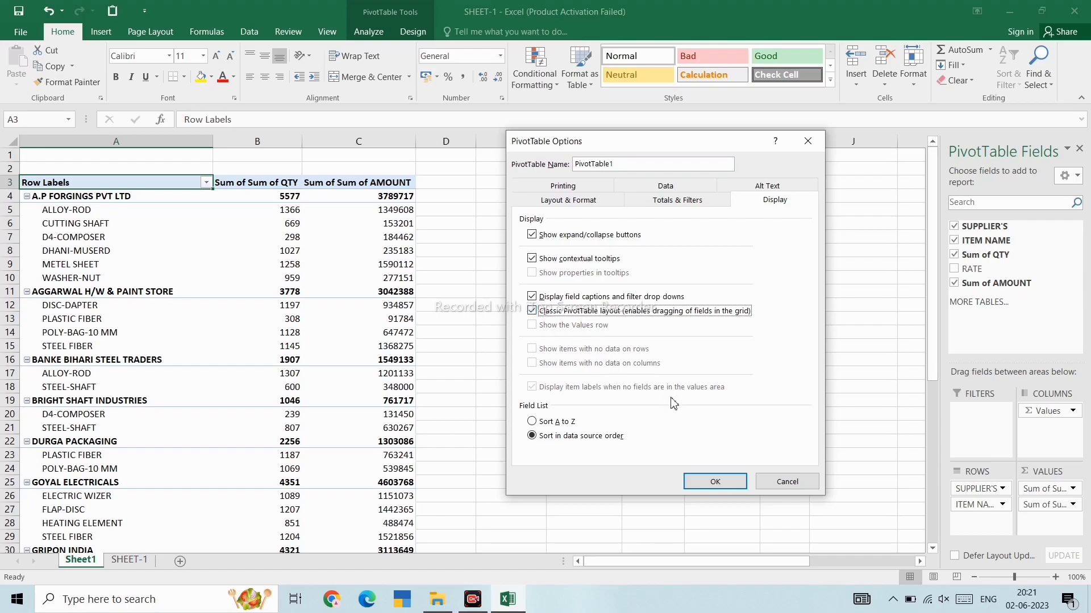
left_click(715, 482)
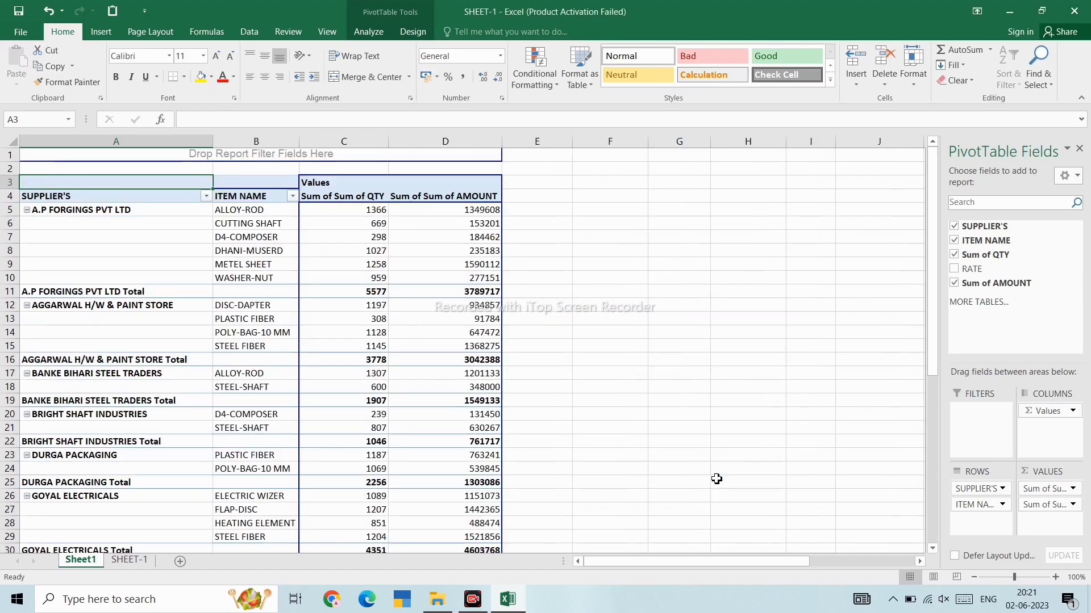
Examine the separate SUPPLIER'S, ITEM NAME, quantity and amount columns of the pivot table in the classic layout.
left_click(85, 196)
left_click(66, 147)
left_click_drag(66, 146, 353, 161)
left_click(356, 262)
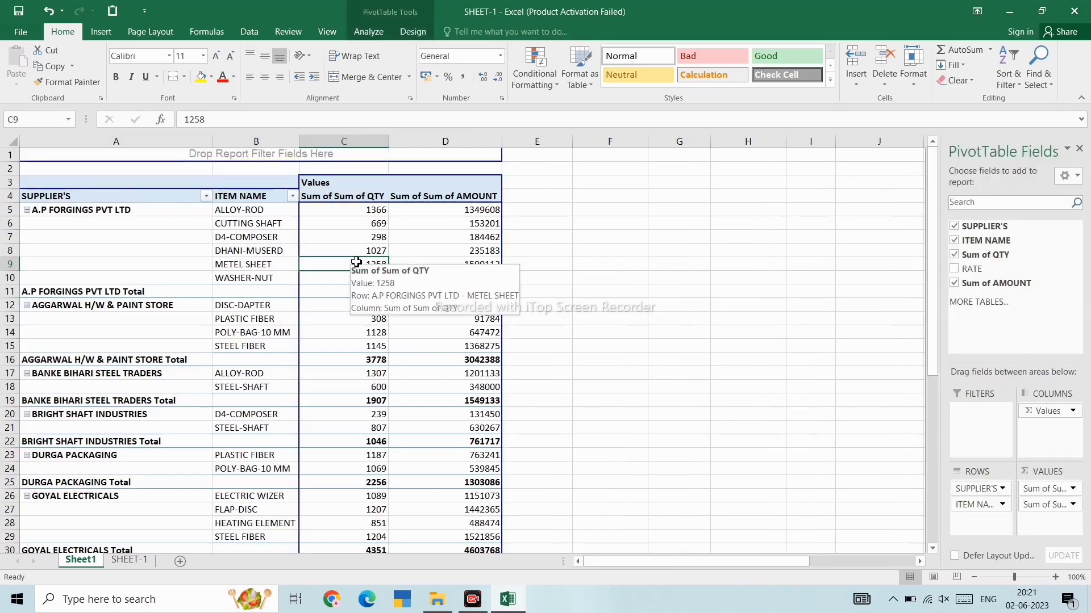
left_click(123, 254)
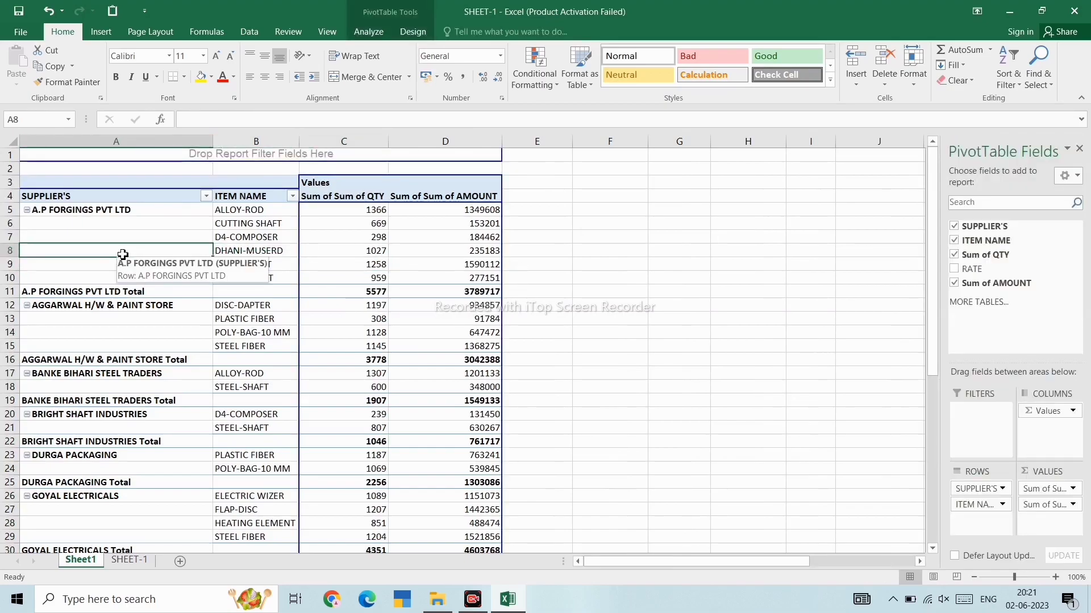
left_click(119, 206)
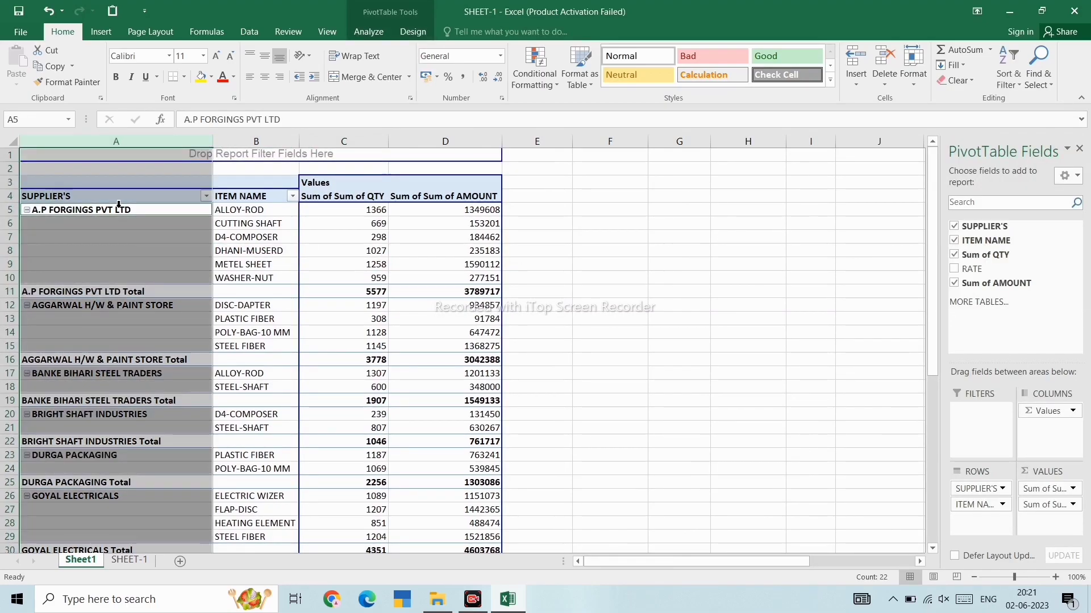
left_click(230, 255)
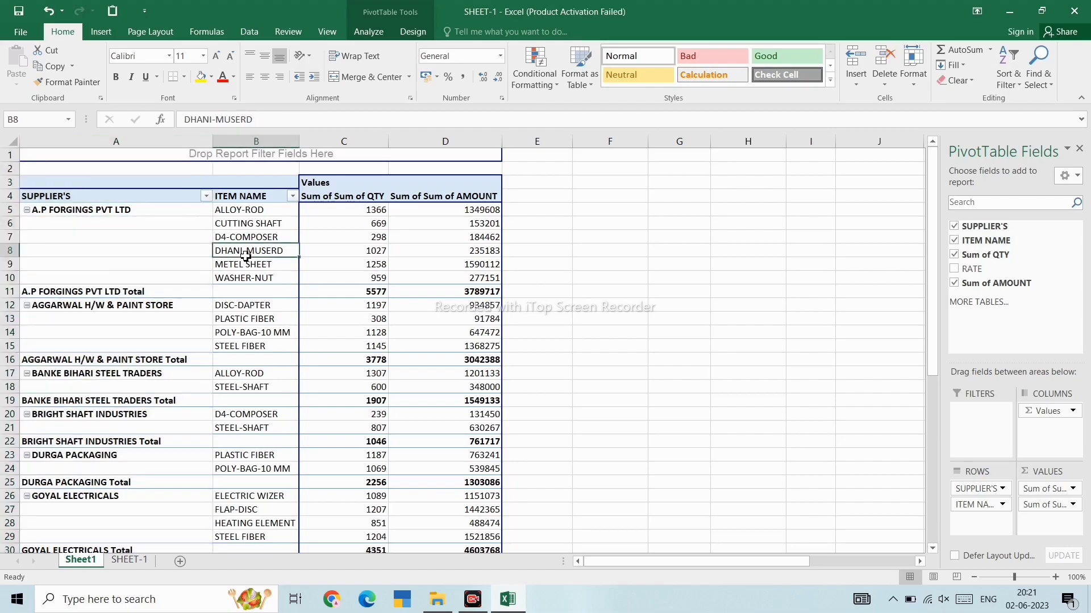
left_click(363, 251)
key("ctrl+space")
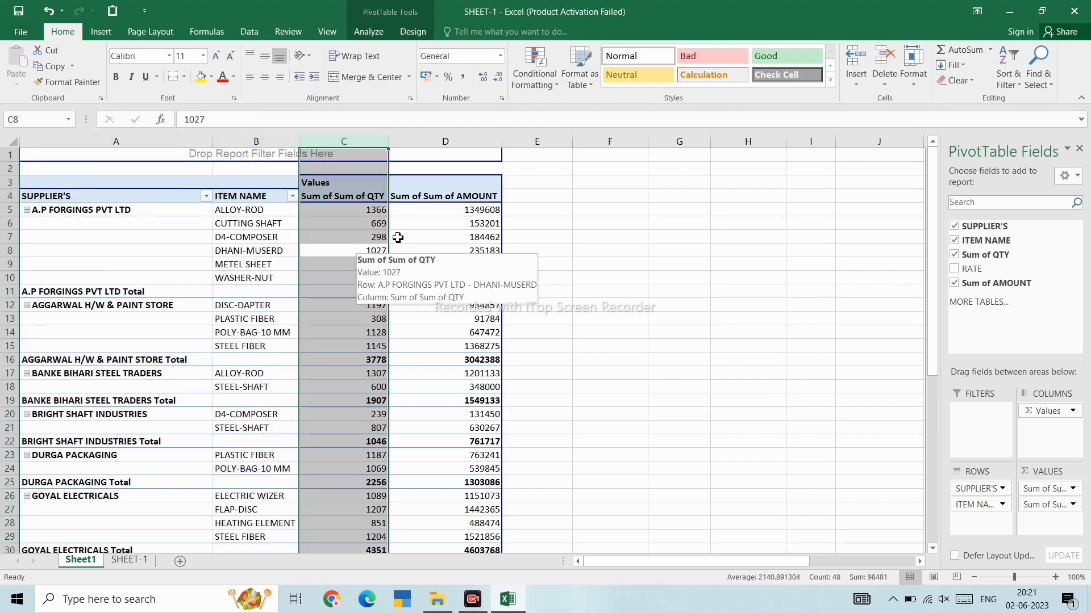
Examine the amount column, the blank supplier cells under A.P FORGINGS PVT LTD and the neighbouring item rows in the pivot table.
left_click(438, 223)
key("ctrl+space")
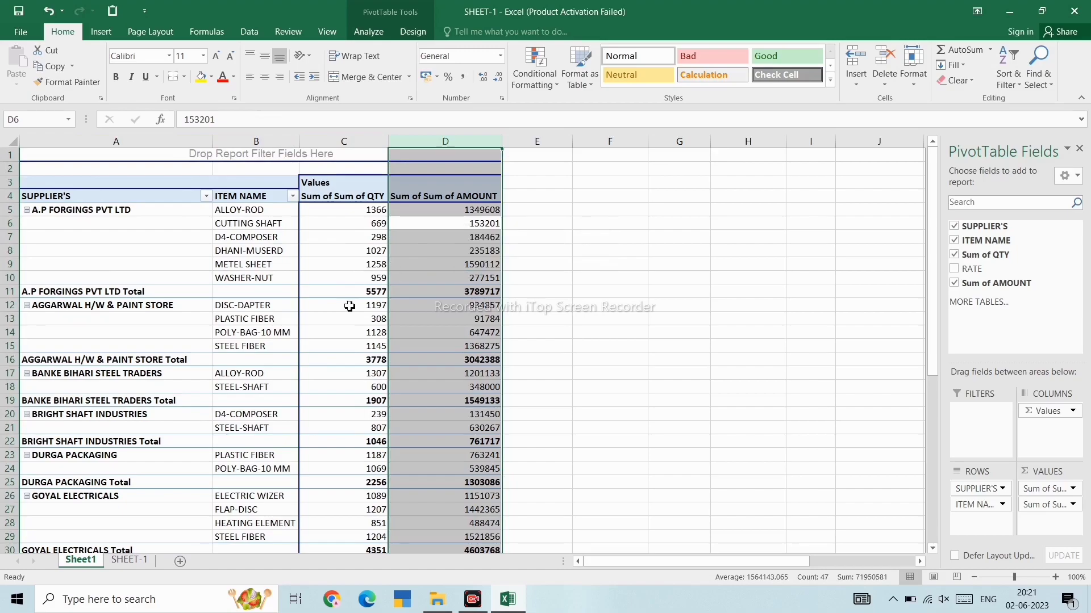
left_click(177, 250)
key("Up")
key("Up")
key("shift+Down")
key("shift+Down")
key("shift+Down")
key("shift+Down")
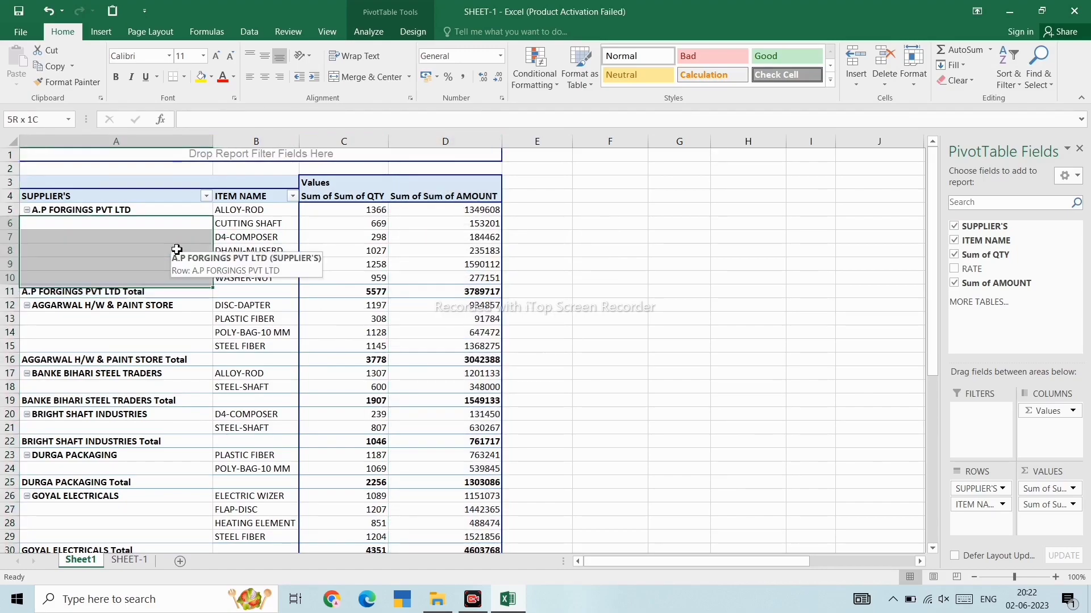
key("shift+space")
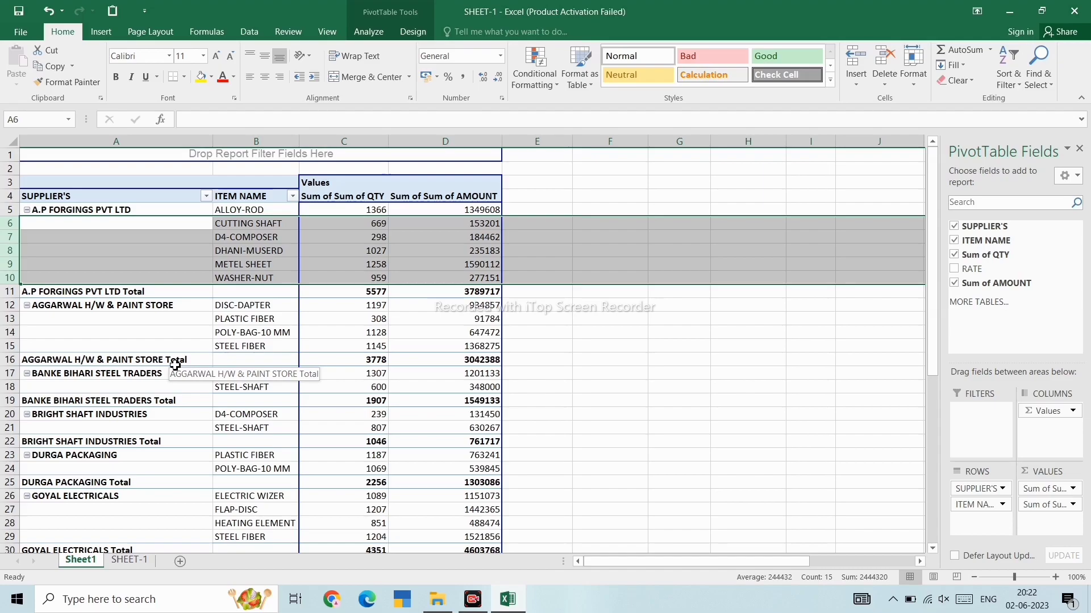
left_click(13, 333)
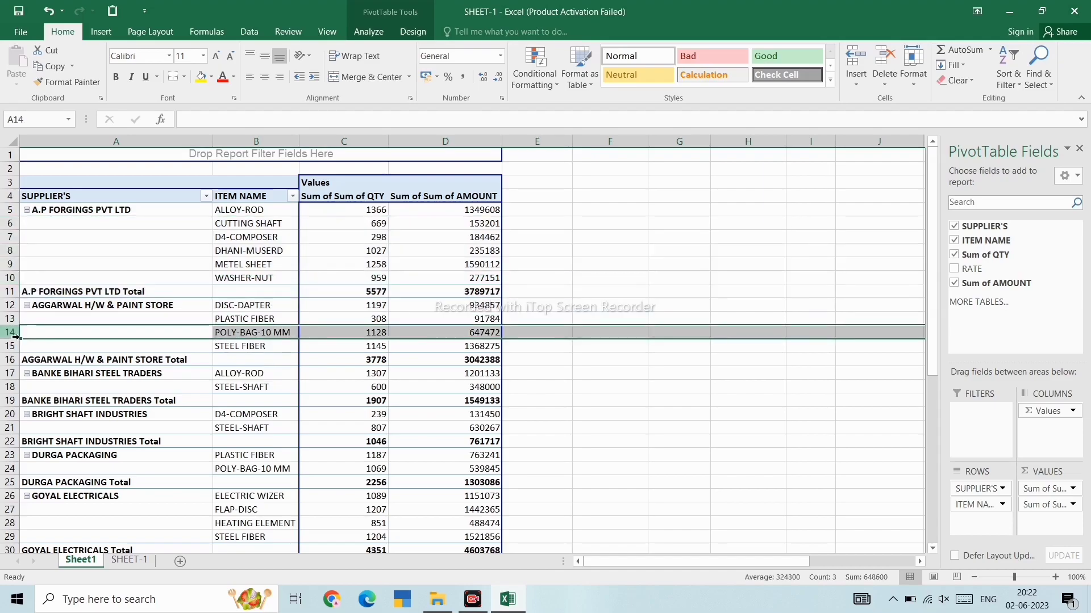
left_click(210, 276)
Turn off the subtotals for the SUPPLIER'S field in the pivot table.
left_click(141, 198)
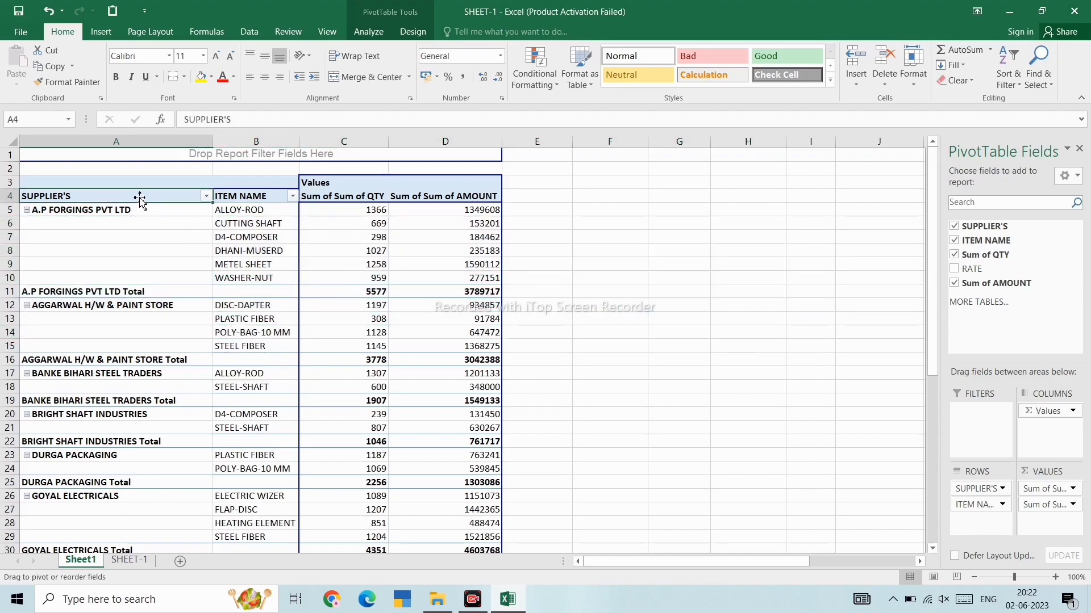
right_click(141, 200)
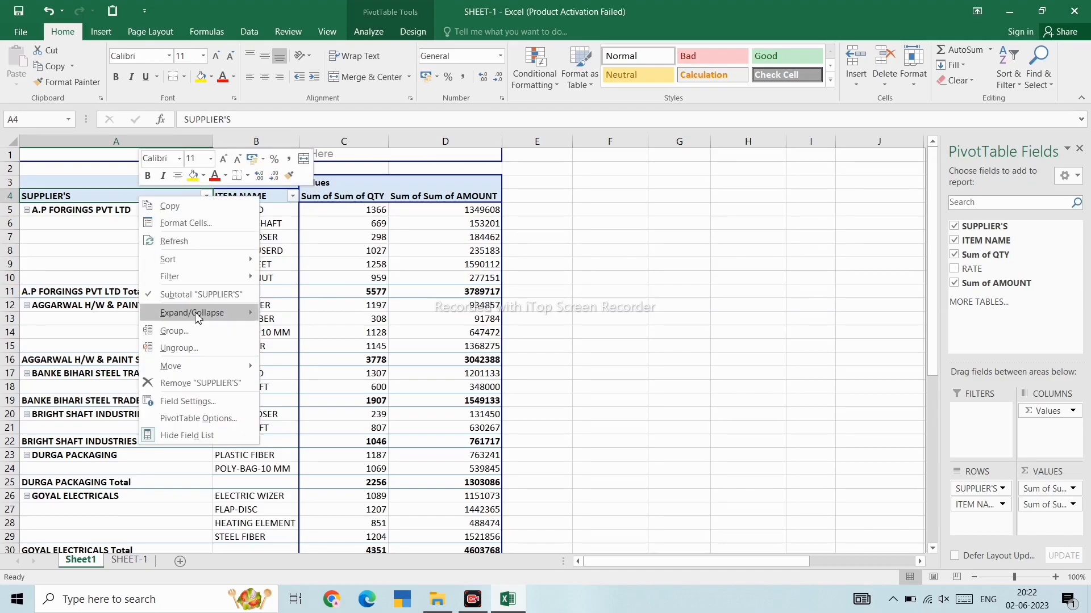
left_click(232, 300)
scroll(228, 295, "down", 1)
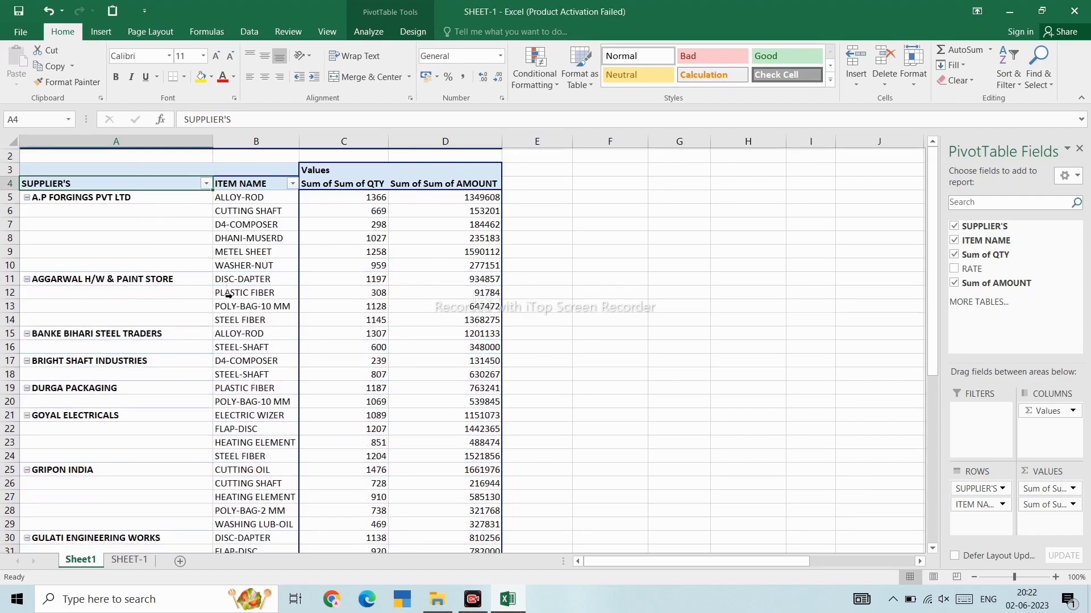
Examine the supplier and item rows without subtotals, the Grand Total row and the pivot table's four columns.
left_click(14, 262)
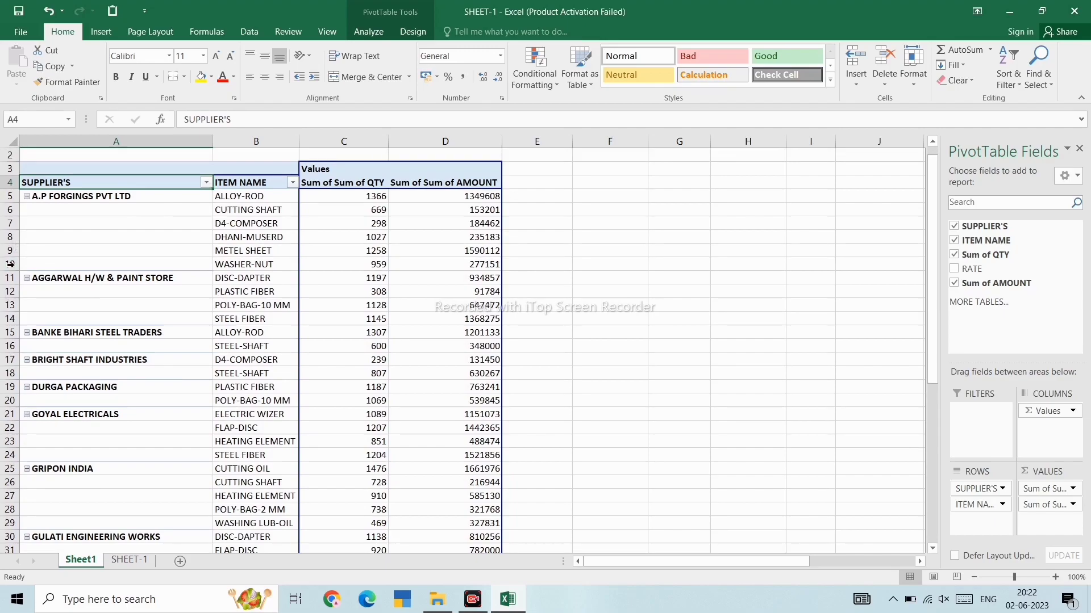
left_click(11, 265)
left_click(12, 321)
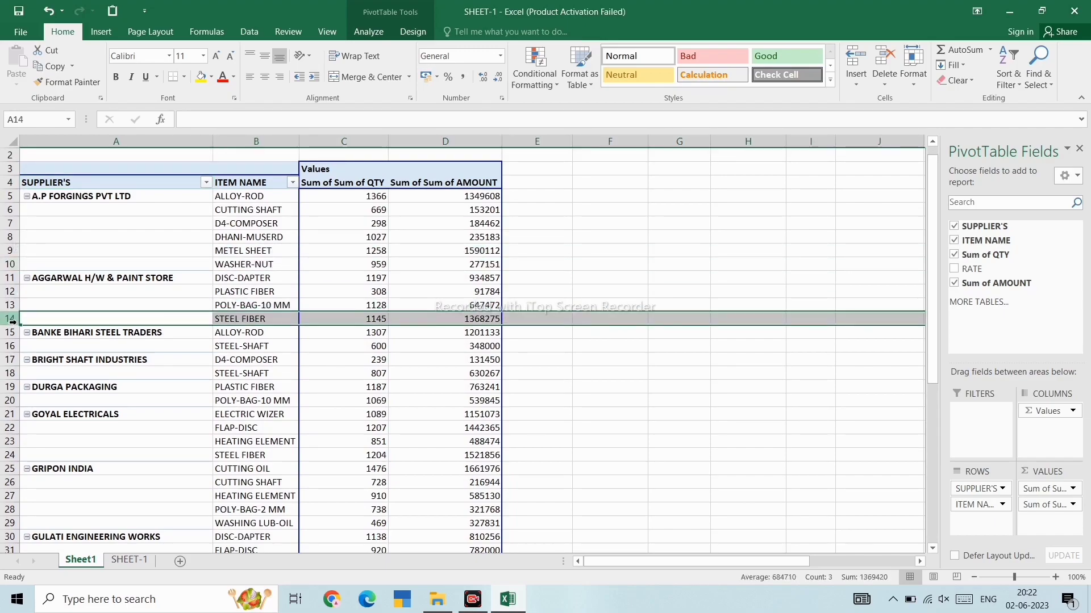
scroll(122, 358, "down", 3)
scroll(122, 358, "down", 3)
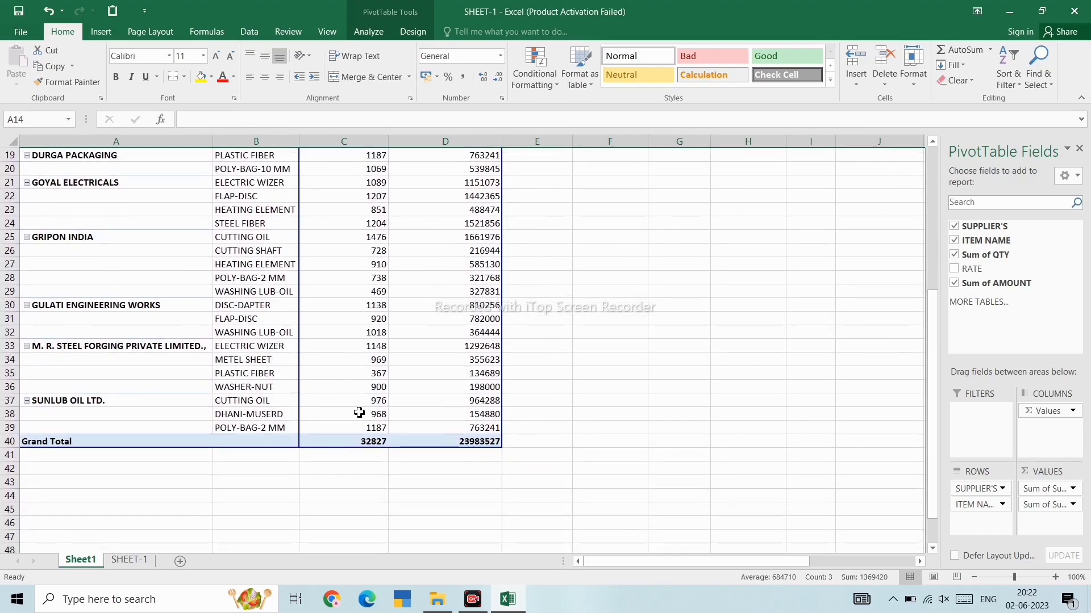
scroll(352, 409, "up", 6)
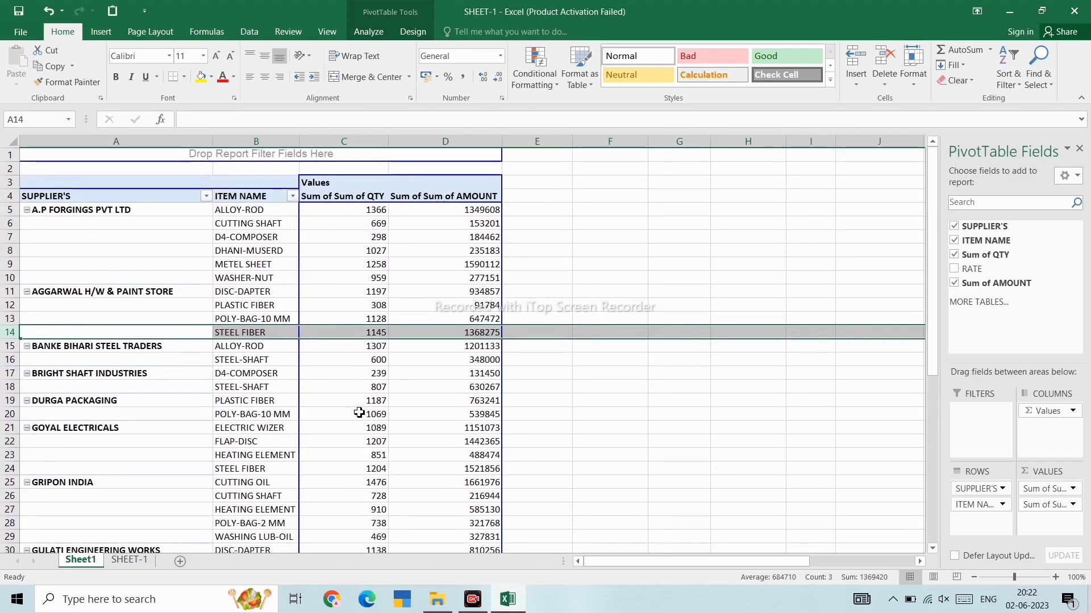
left_click_drag(114, 141, 161, 144)
left_click(411, 196)
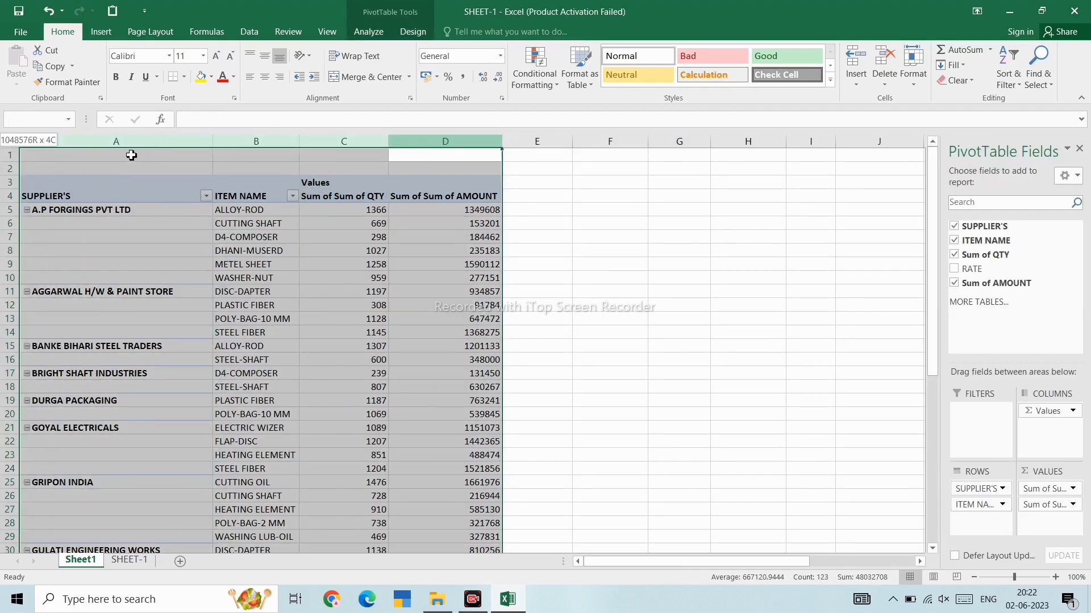
left_click(353, 223)
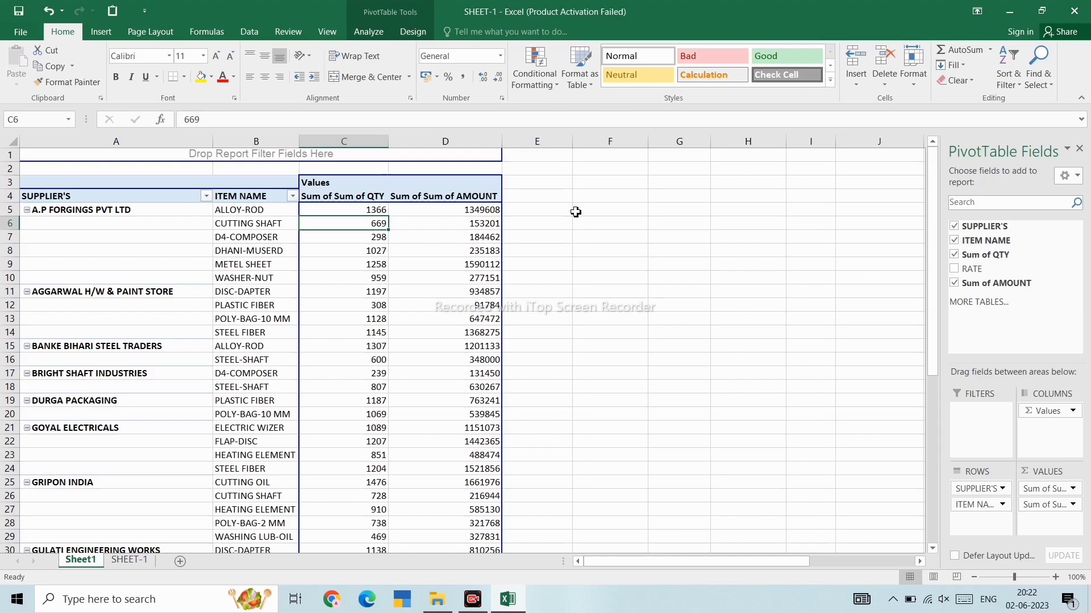
Copy pivot table columns A to D and paste them in place as values only.
left_click_drag(477, 137, 130, 143)
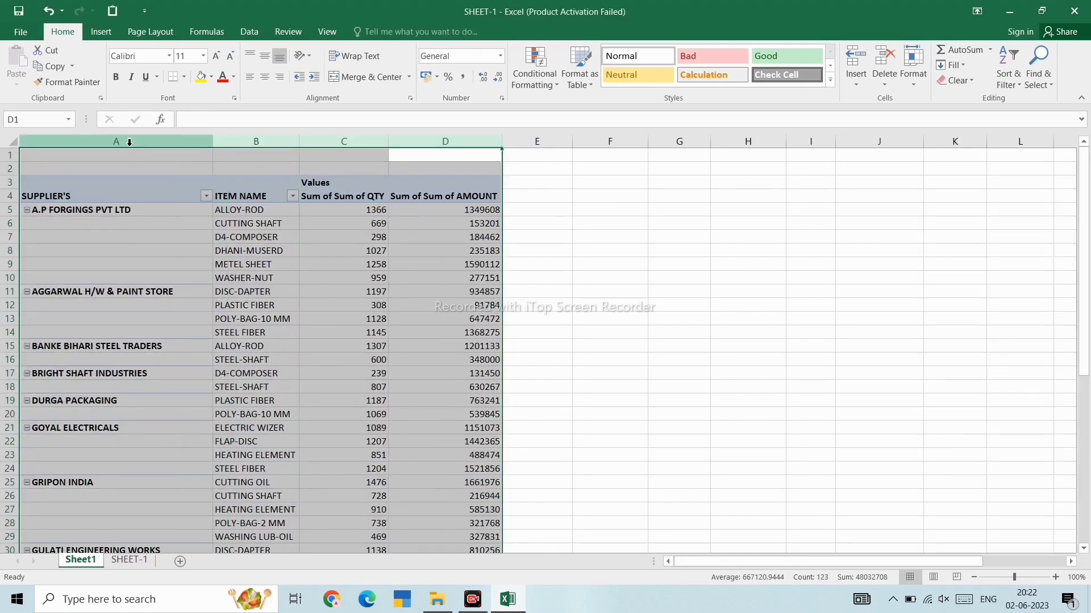
key("ctrl+c")
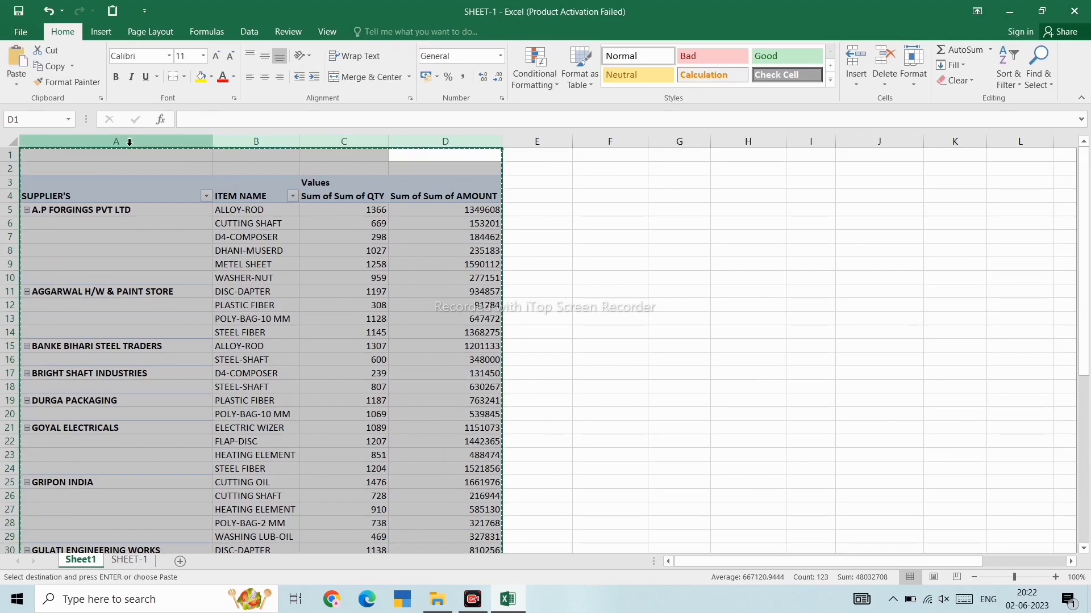
key("ctrl+alt+v")
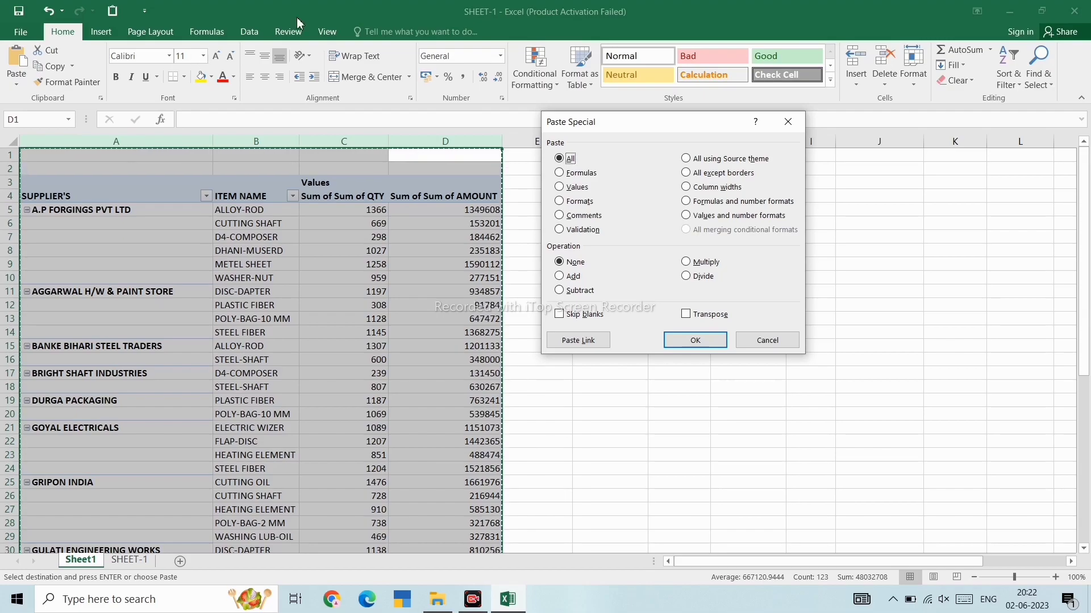
left_click(574, 188)
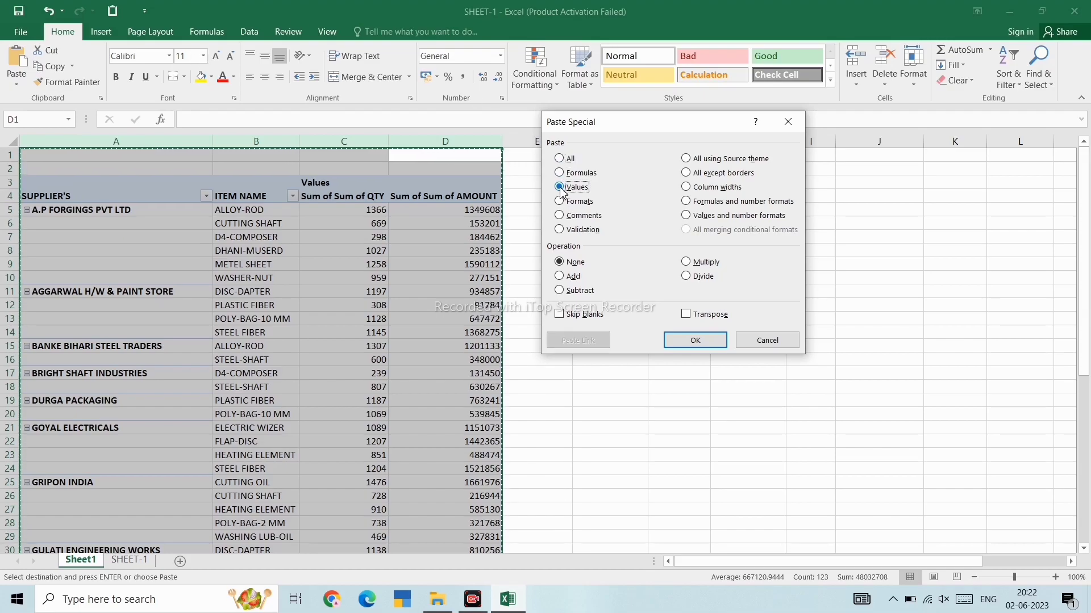
left_click(685, 341)
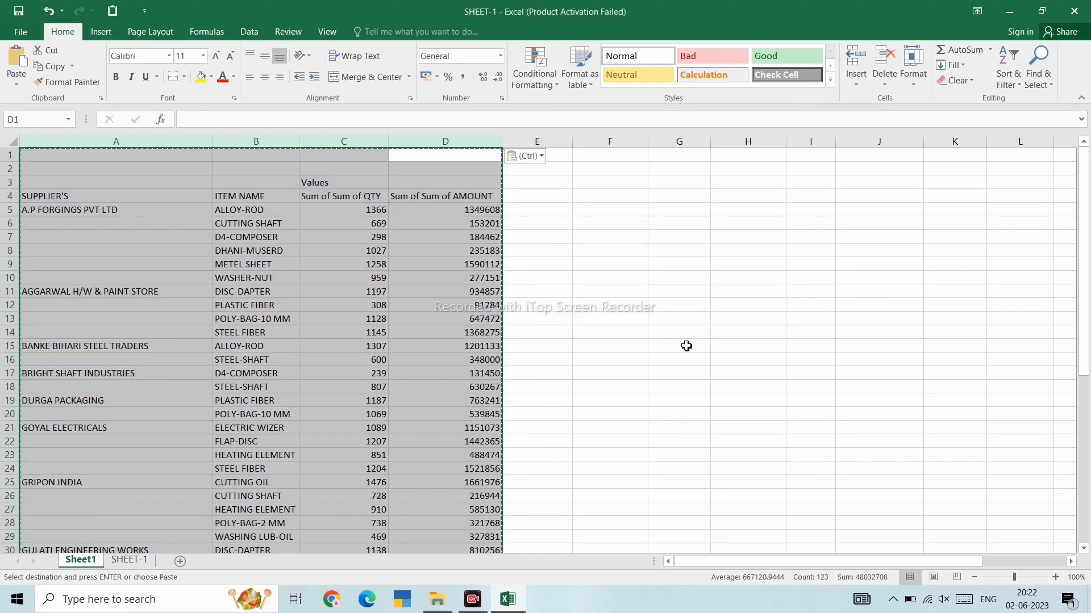
Delete the three rows above the SUPPLIER'S header row and make the header row bold.
key("ctrl+Home")
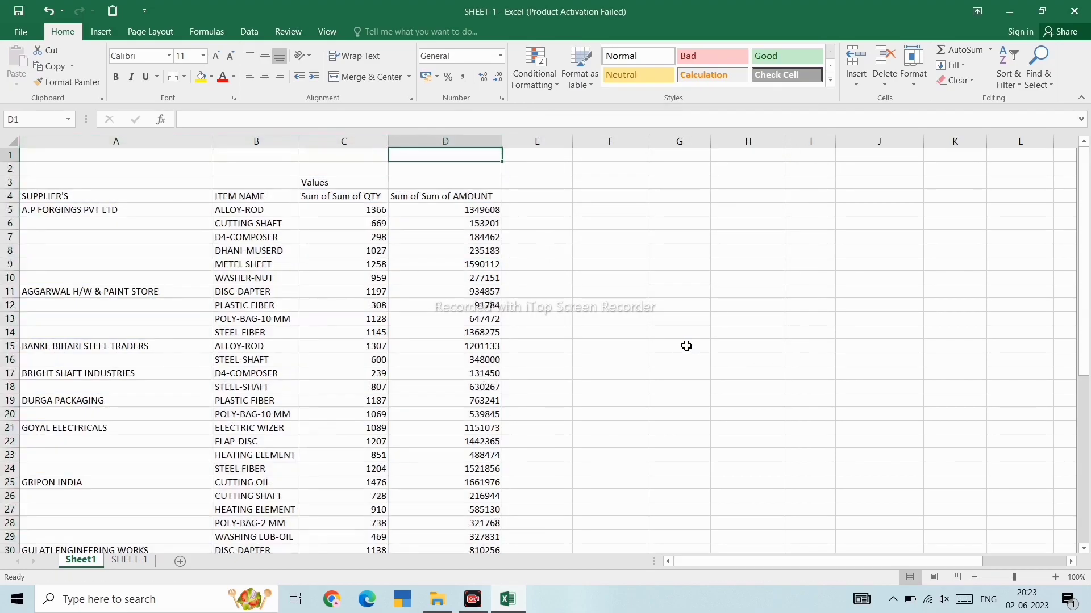
key("shift+space")
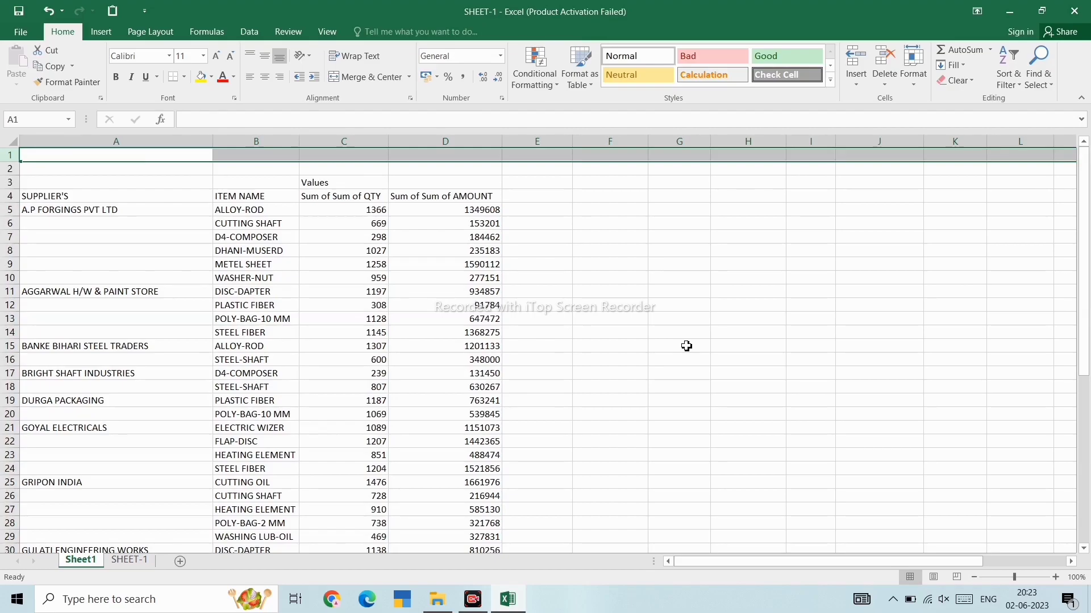
key("ctrl+minus")
key("ctrl+minus")
key("ctrl+minus")
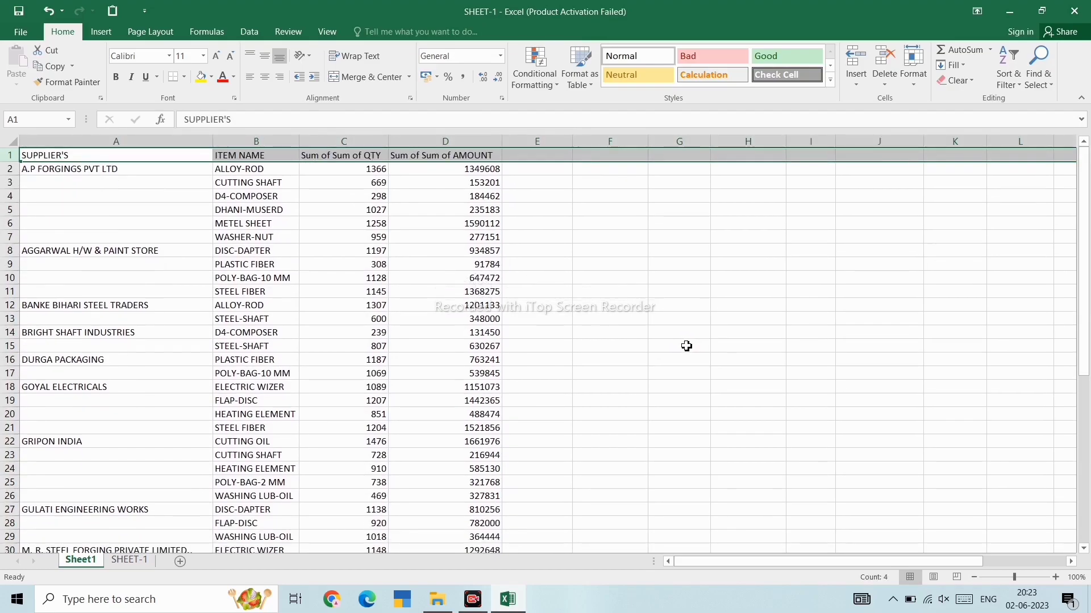
key("ctrl+b")
key("ctrl+Home")
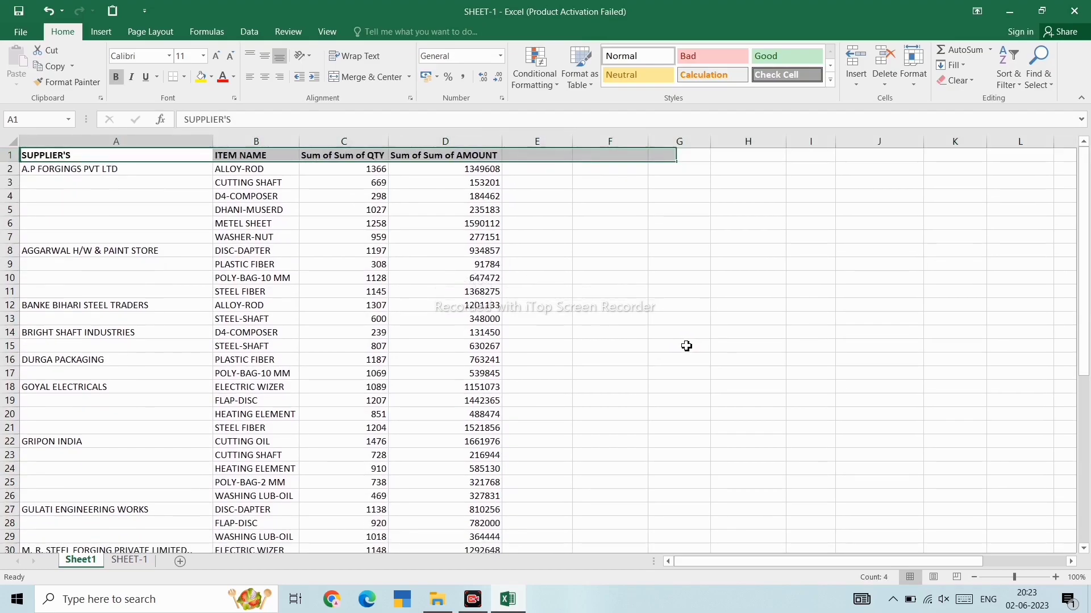
Insert a blank column between the quantity and amount columns.
key("ctrl+Right")
key("ctrl+Left")
key("ctrl+Right")
key("Down")
key("Down")
key("ctrl+shift+Down")
key("ctrl+space")
key("ctrl+shift+plus")
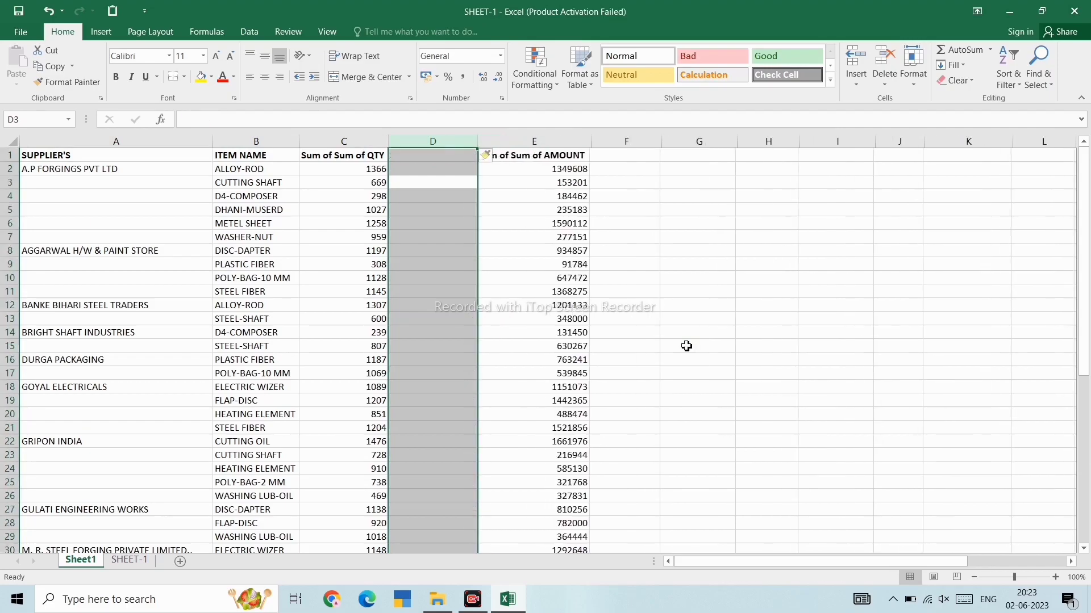
Enter RATE as the header of the blank column D.
key("ctrl+Up")
type("RT")
key("BackSpace")
type("ATE")
key("Tab")
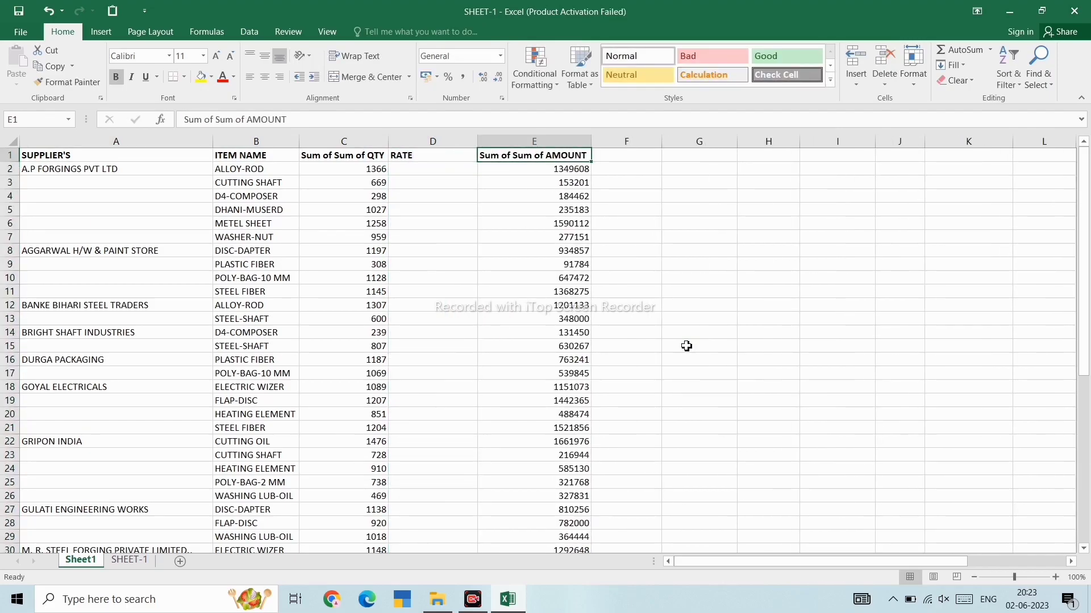
Calculate the rate in D2 by dividing the amount by the quantity with the formula +E2/C2.
key("Return")
type("+")
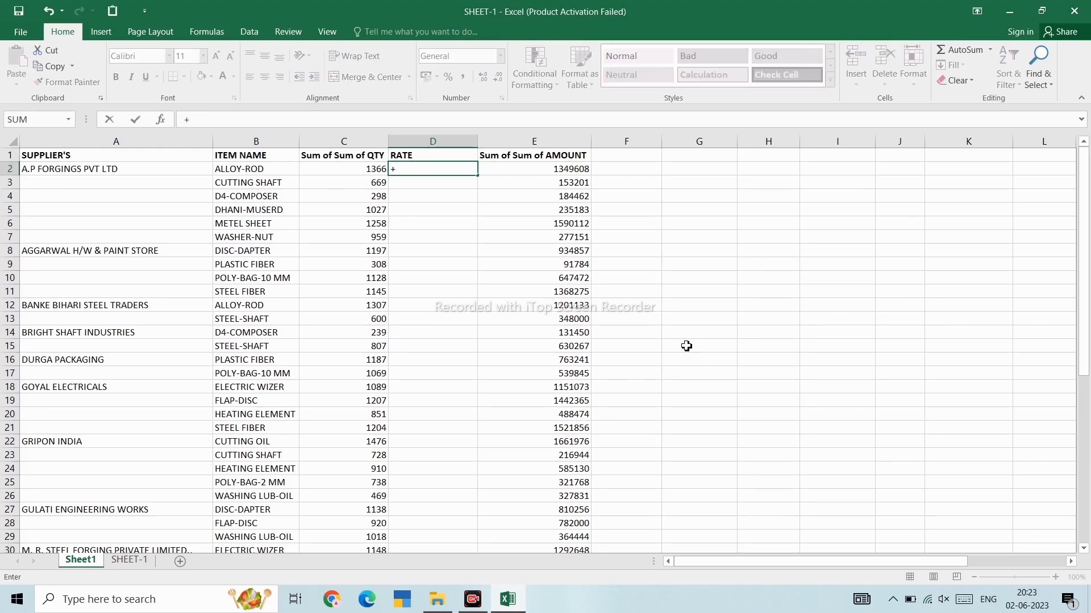
key("Right")
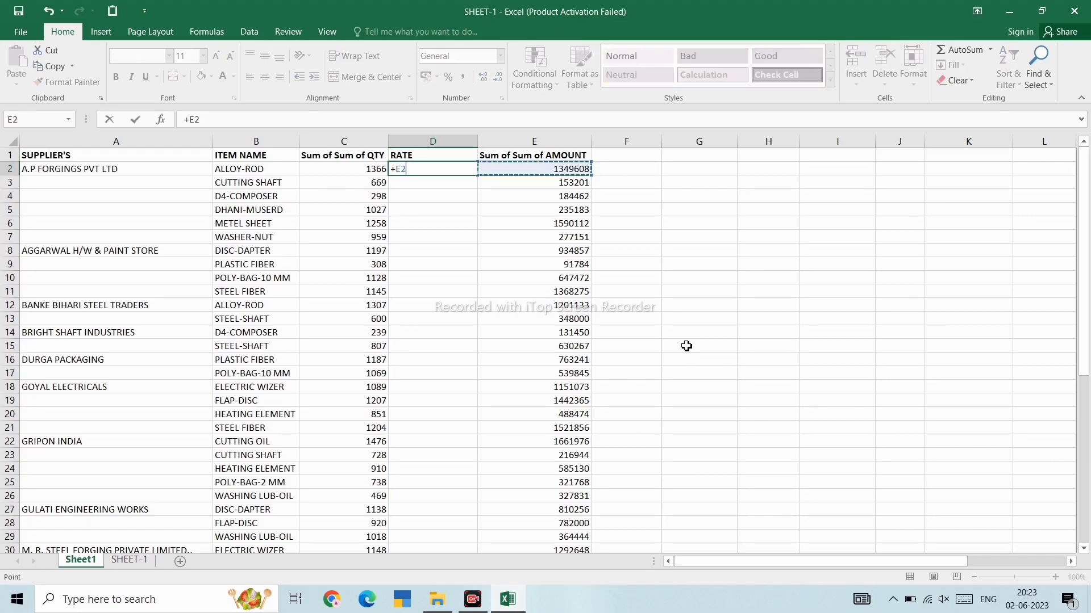
type("/")
key("Left")
key("Return")
key("Up")
AutoFit the width of all columns on the sheet to their contents.
key("shift+space")
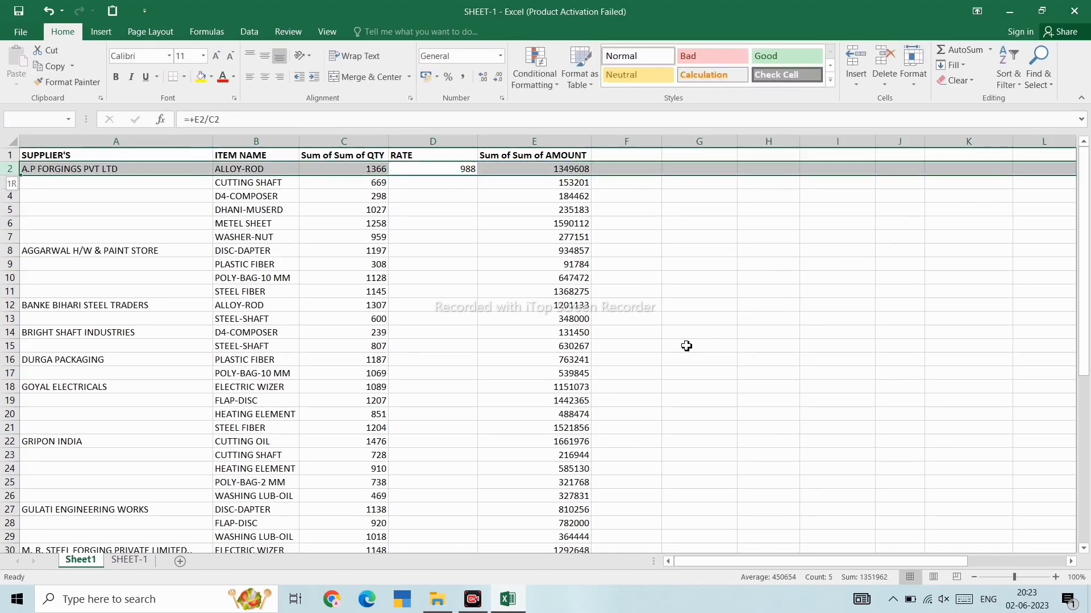
key("ctrl+a")
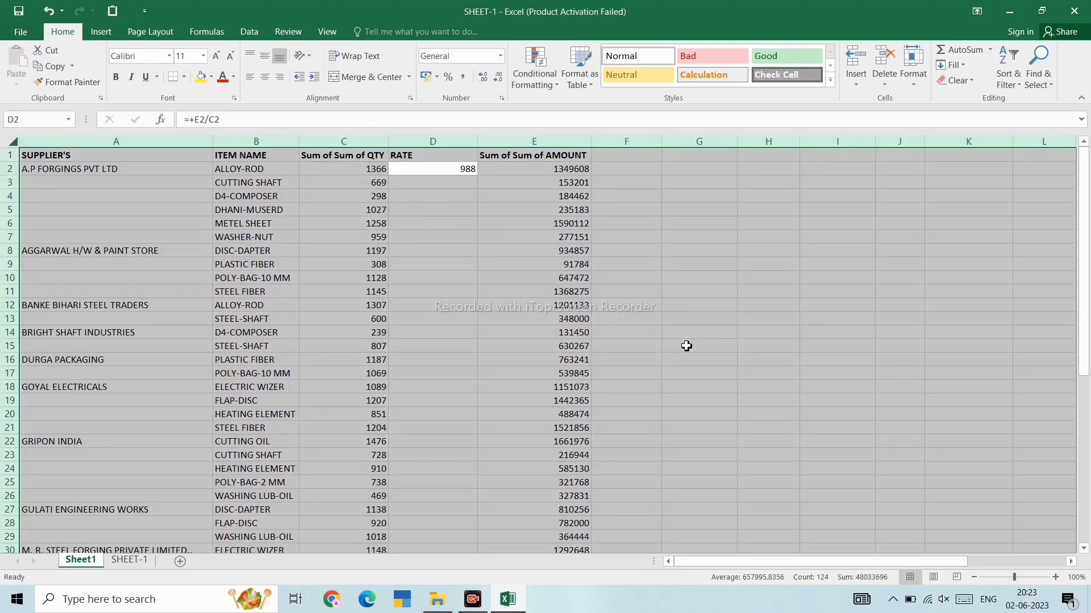
key("alt")
key("h")
key("o")
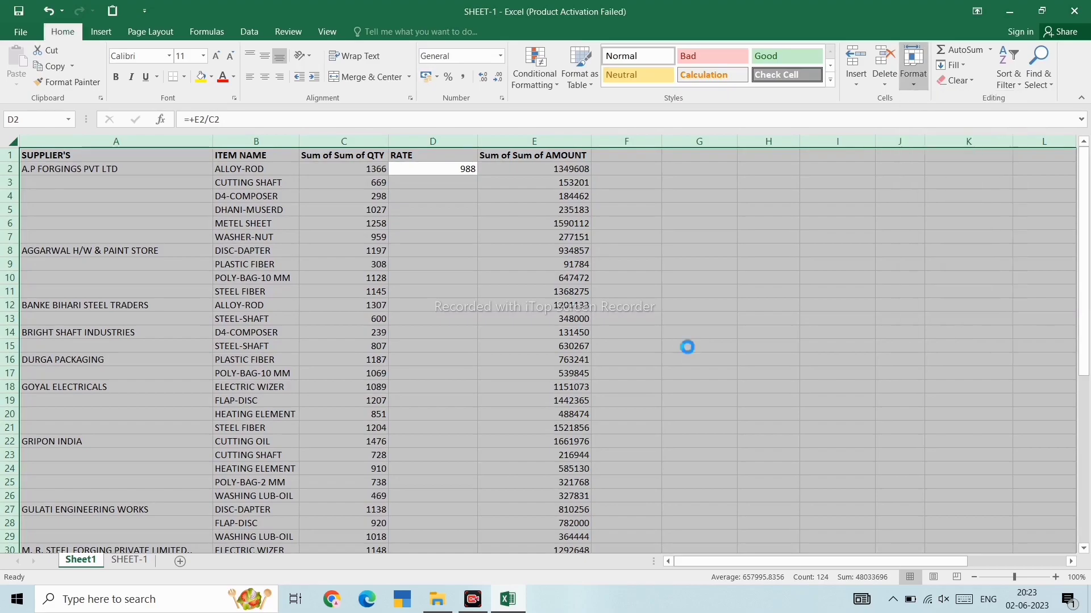
key("i")
Copy the rate formula from D2 down the RATE column to row 37.
key("Up")
key("Down")
key("ctrl+c")
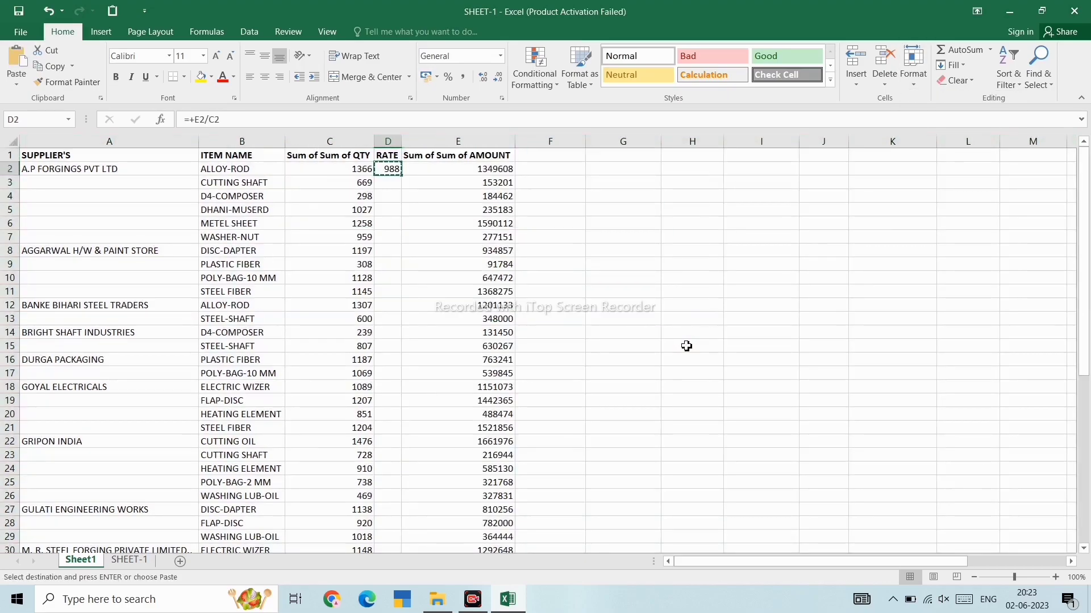
key("Left")
key("ctrl+Down")
key("Right")
key("ctrl+shift+Up")
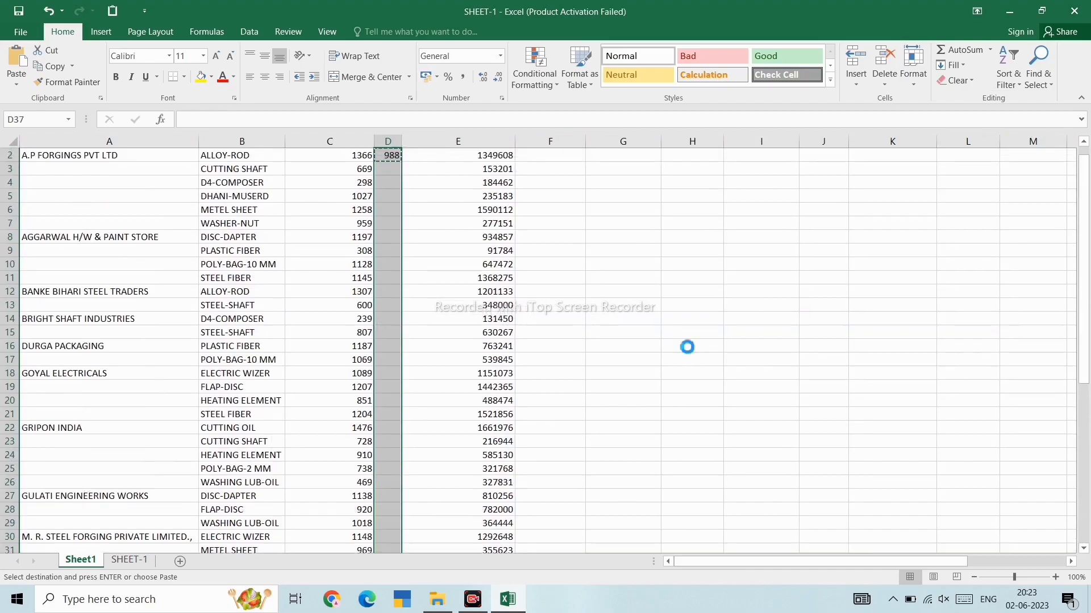
key("Return")
Clear the contents of the Grand Total row and return to the RATE header.
key("shift+space")
key("Delete")
key("Up")
key("ctrl+Up")
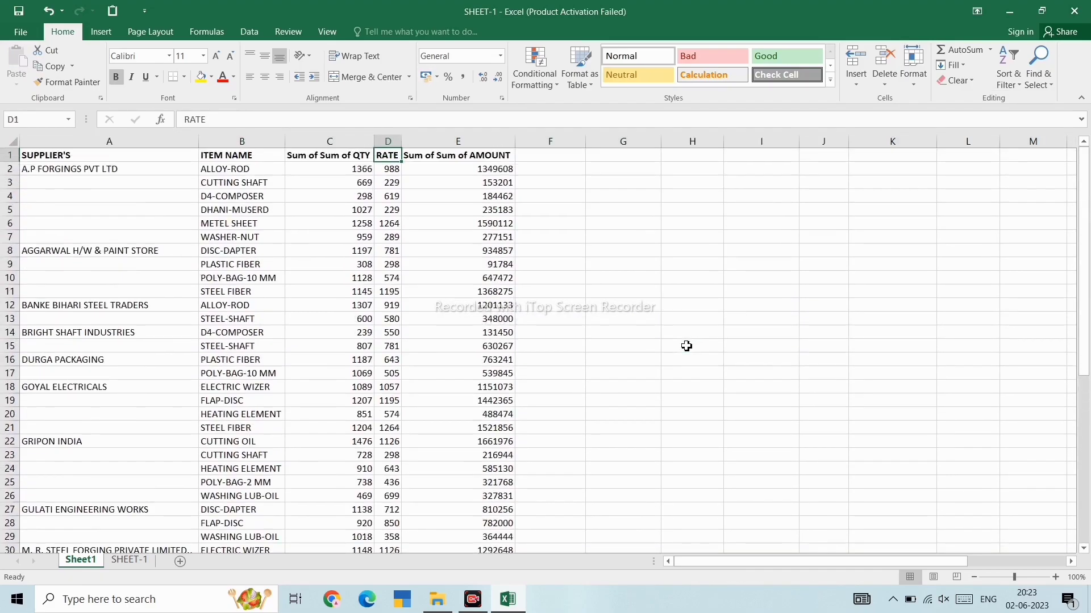
Rename the header in E1 to AMOUNT and AutoFit the width of column E.
key("Right")
type("AMOUNT")
key("Return")
key("Up")
key("ctrl+shift+Down")
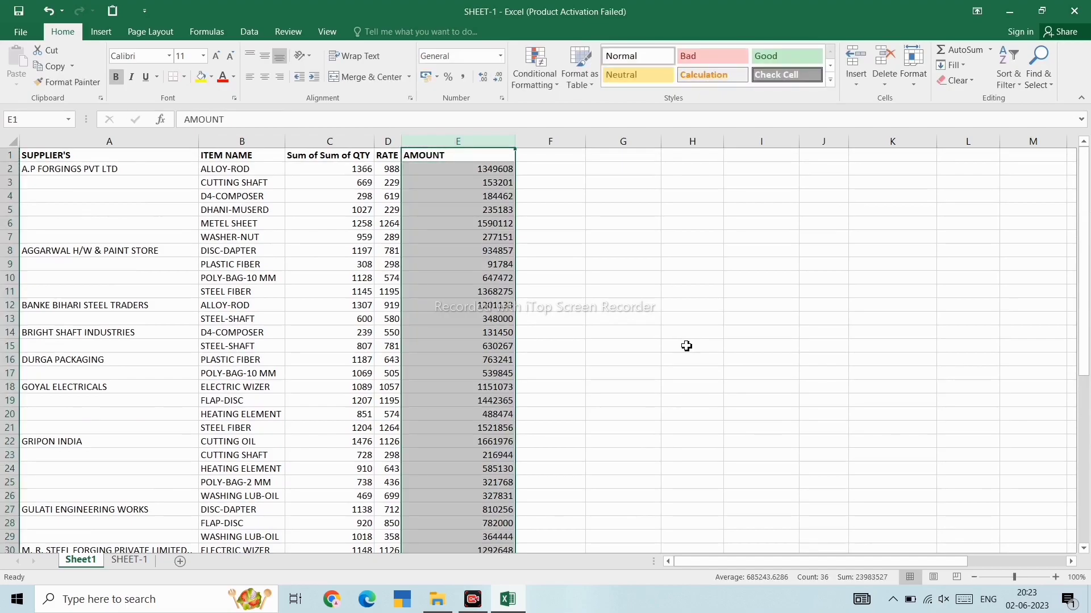
key("alt+h")
key("o")
key("i")
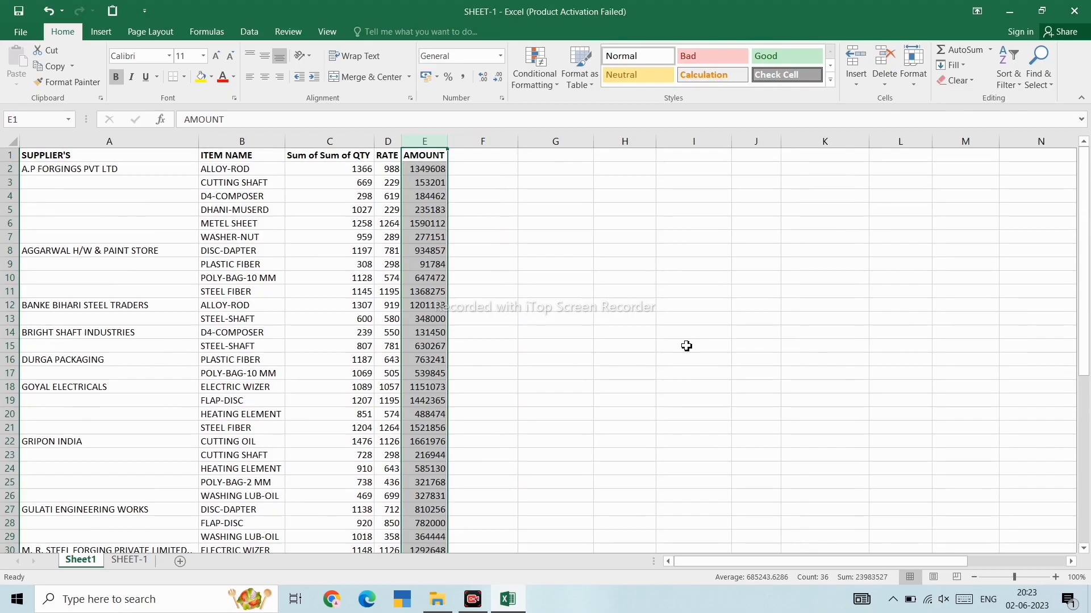
Rename the header in C1 to QTY.
key("Left")
key("Left")
key("Right")
key("Left")
type("QTY")
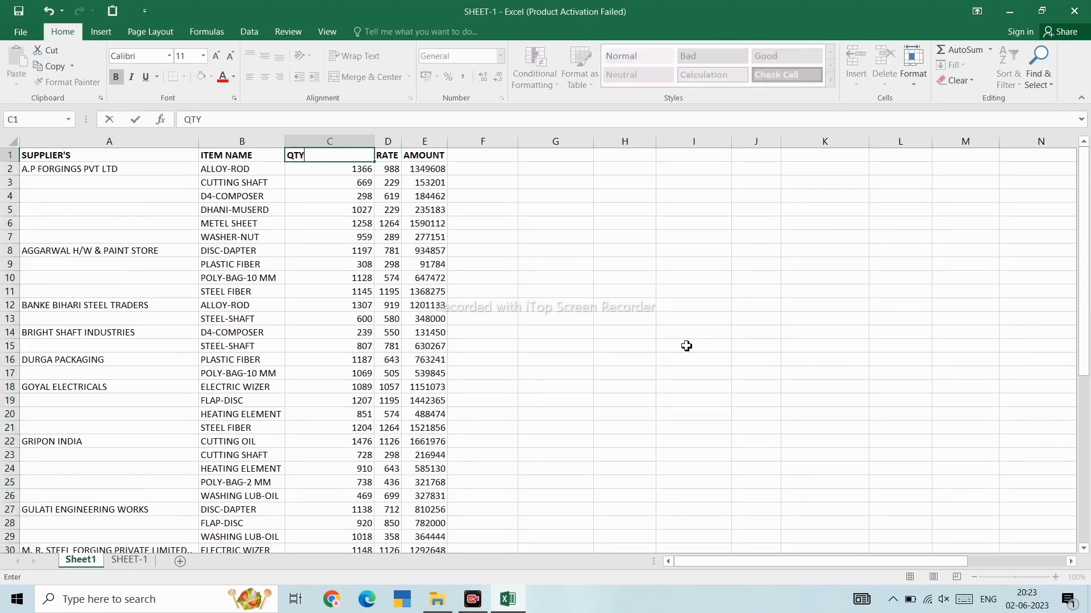
key("Right")
key("Left")
Give the QTY, RATE and AMOUNT columns one equal width and centre their contents horizontally.
key("shift+Right")
key("shift+Right")
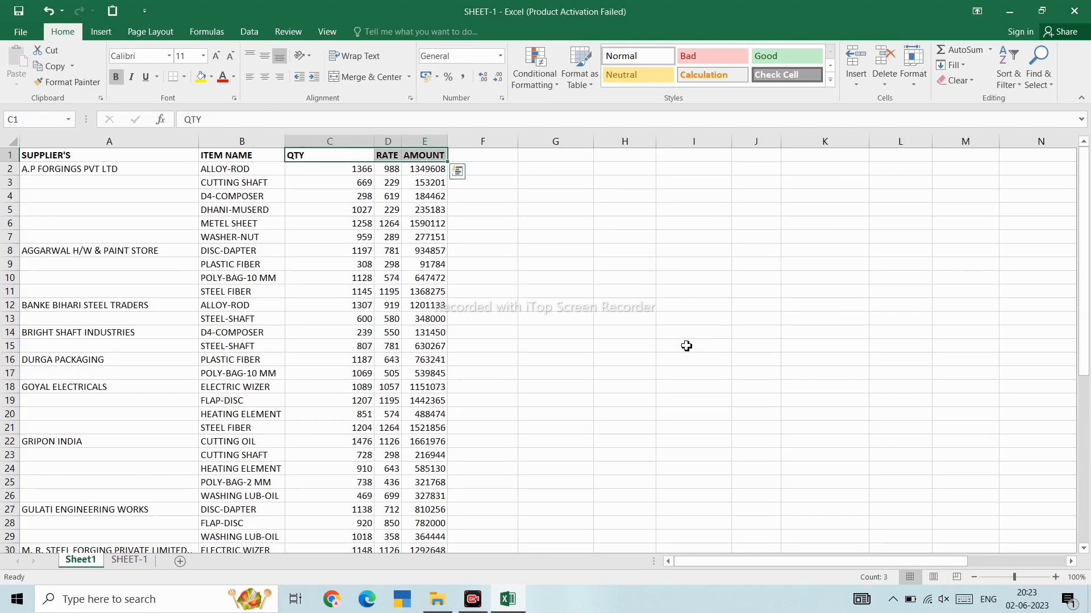
left_click(457, 172)
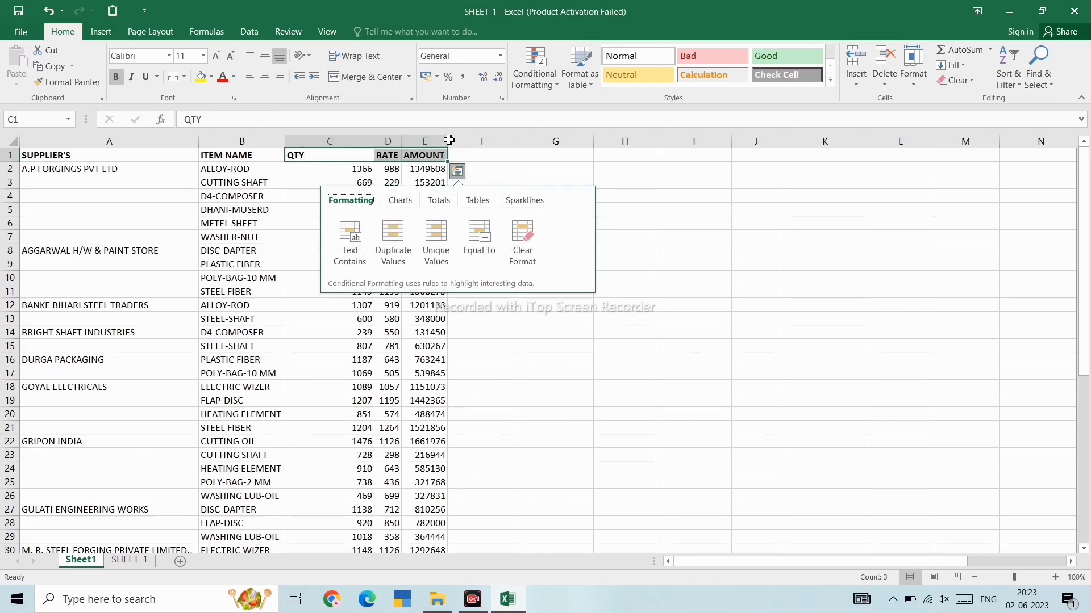
key("Escape")
key("ctrl+space")
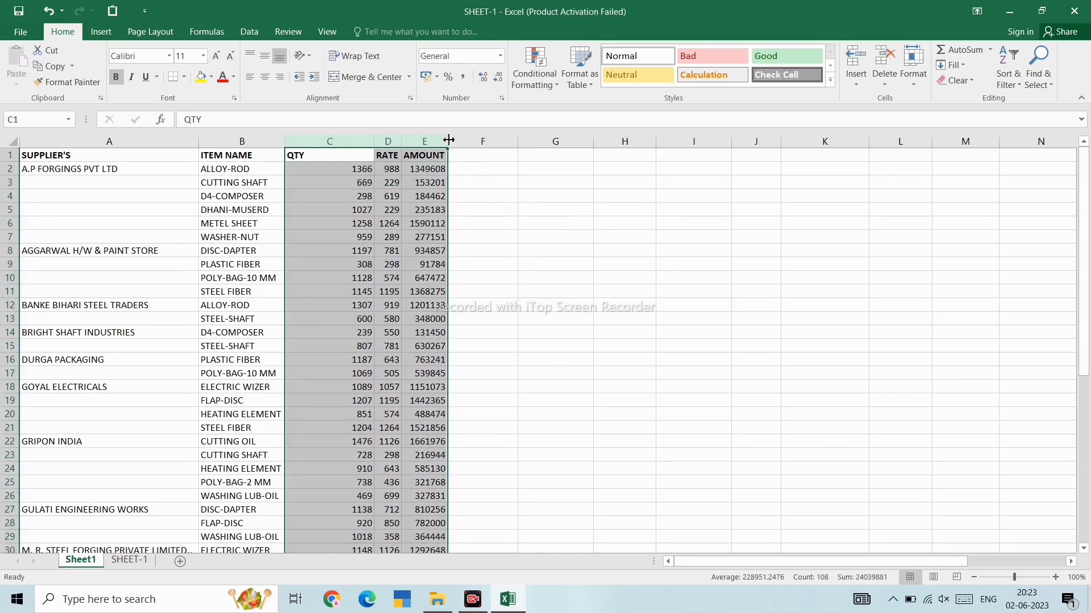
double_click(448, 139)
left_click_drag(381, 145, 401, 146)
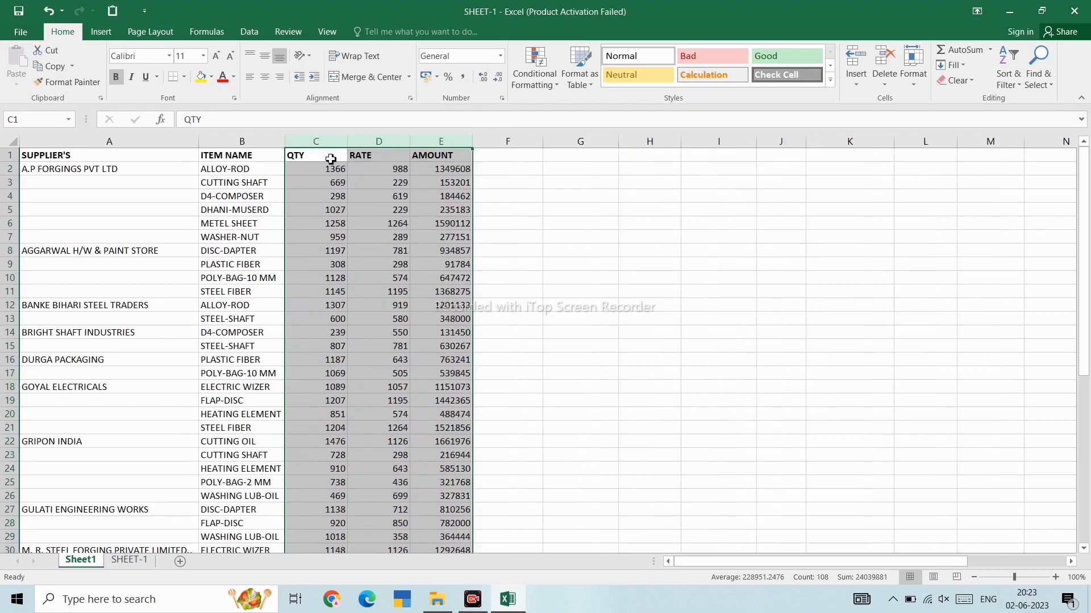
left_click(265, 77)
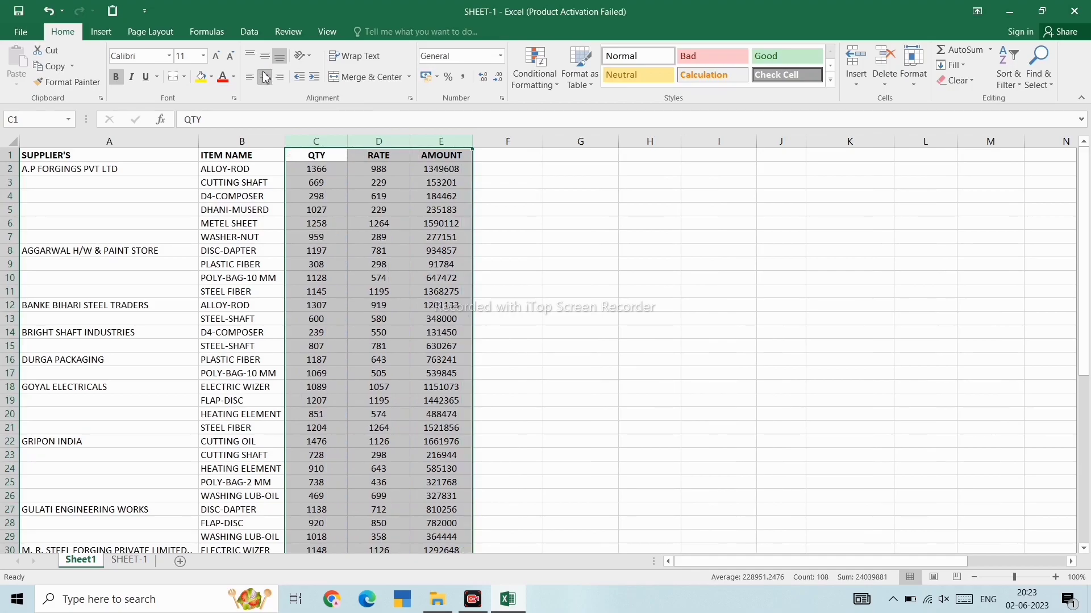
Copy the SUPPLIER'S header from A1 into F1, the first empty column beside AMOUNT.
left_click(508, 249)
key("Up")
key("Up")
key("Up")
key("Up")
key("Up")
key("Up")
key("Up")
key("Left")
key("Left")
key("Left")
key("Left")
key("Left")
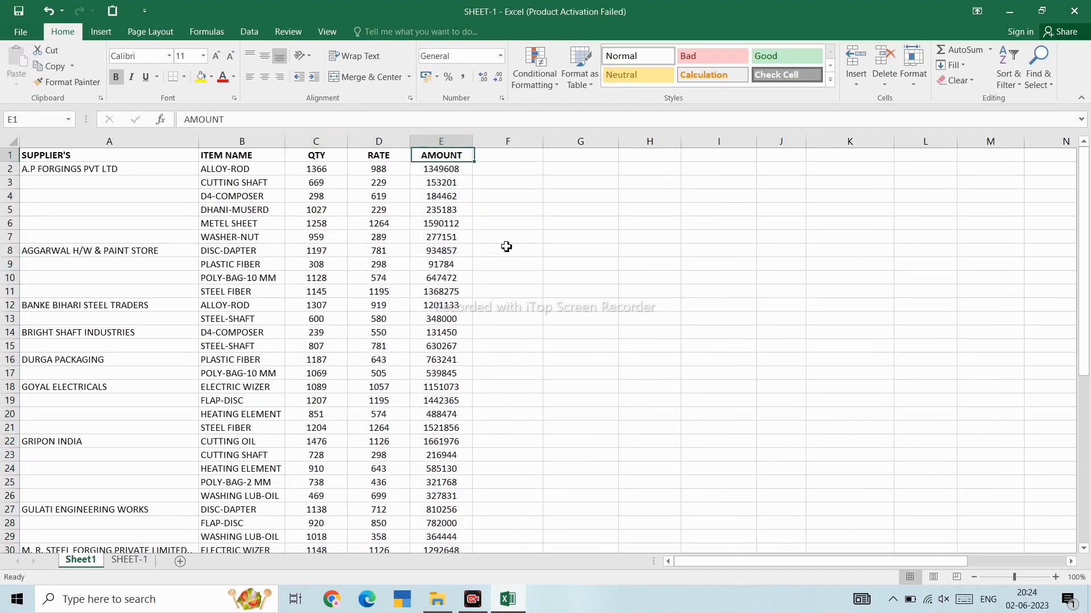
key("ctrl+c")
key("Right")
key("Right")
key("Right")
key("Right")
key("Right")
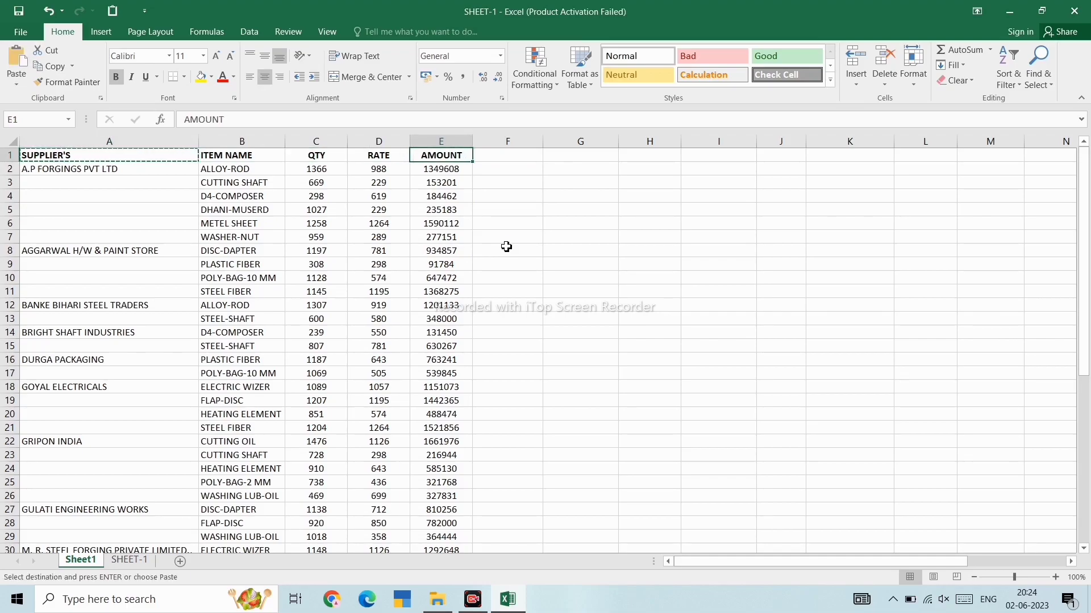
key("Return")
Enter the formula =IF(A2="",F1,A2) in F2 to repeat the supplier name wherever column A is blank.
key("Down")
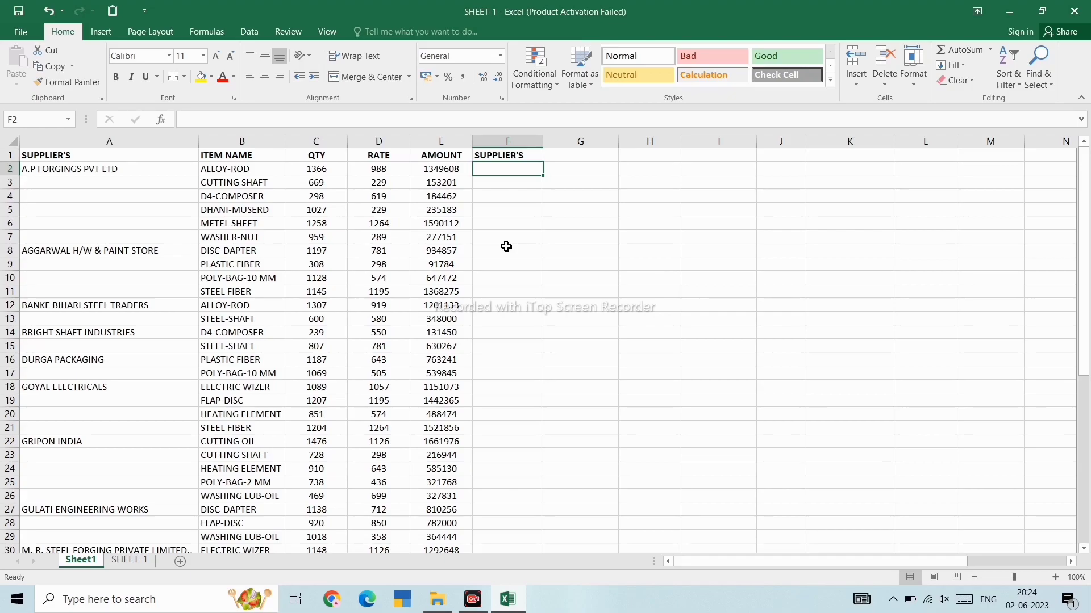
type("=")
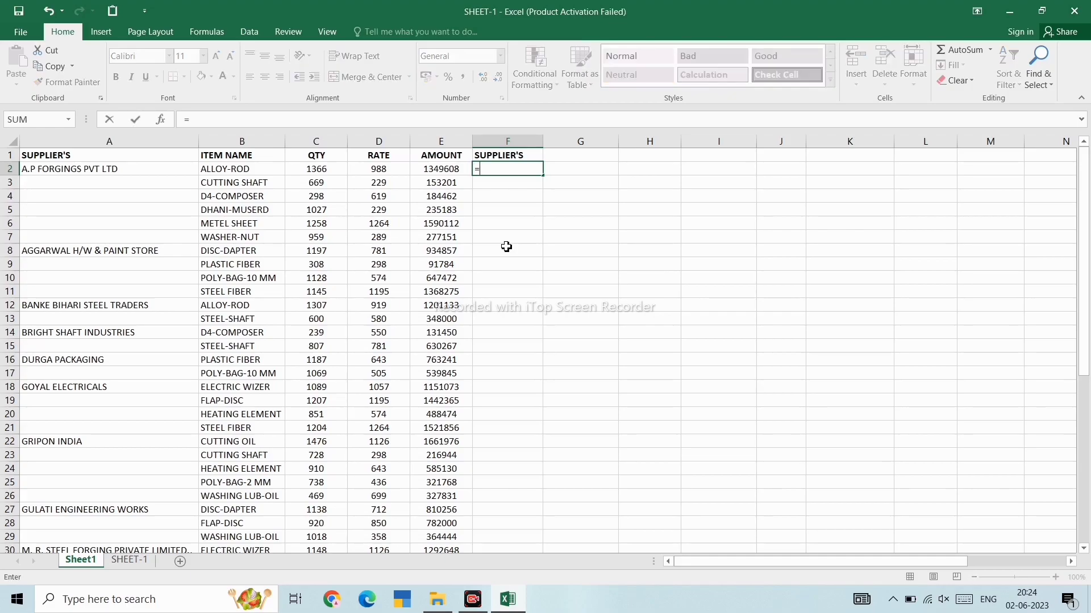
type("IF")
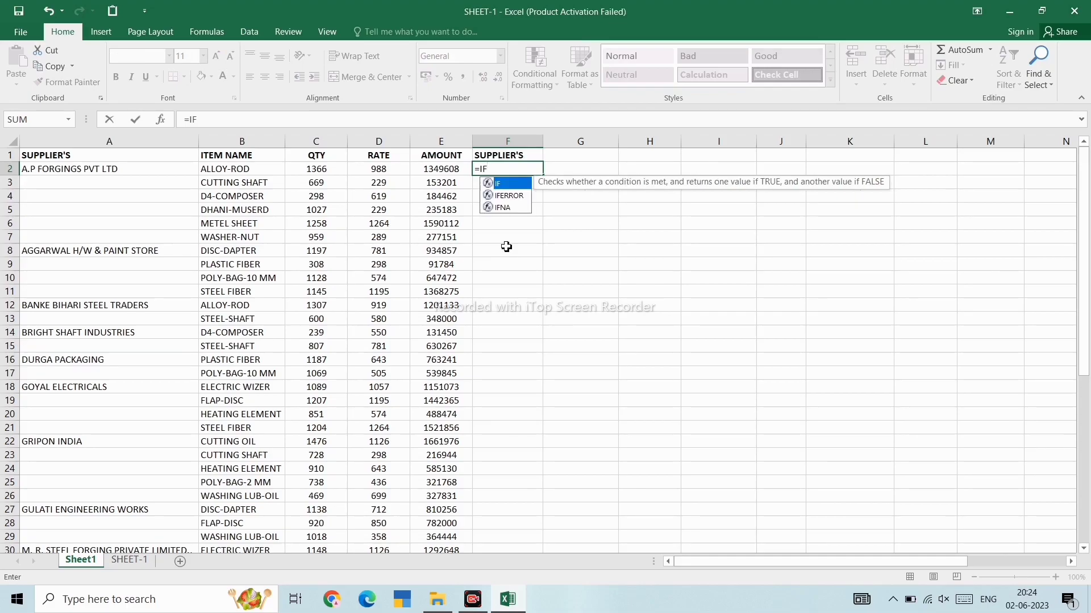
key("Down")
key("Up")
type("(")
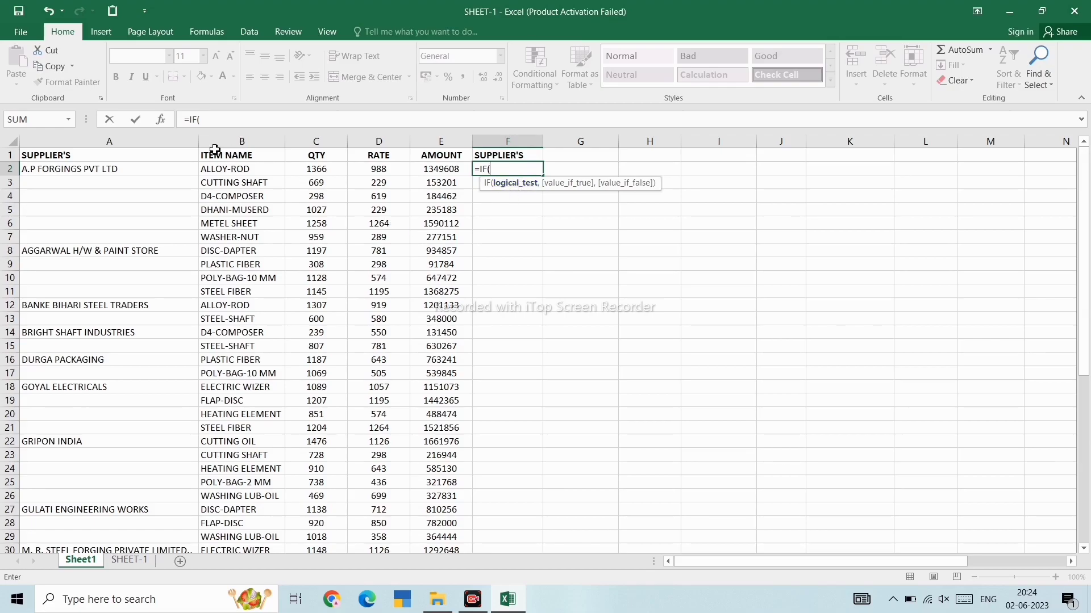
left_click(134, 171)
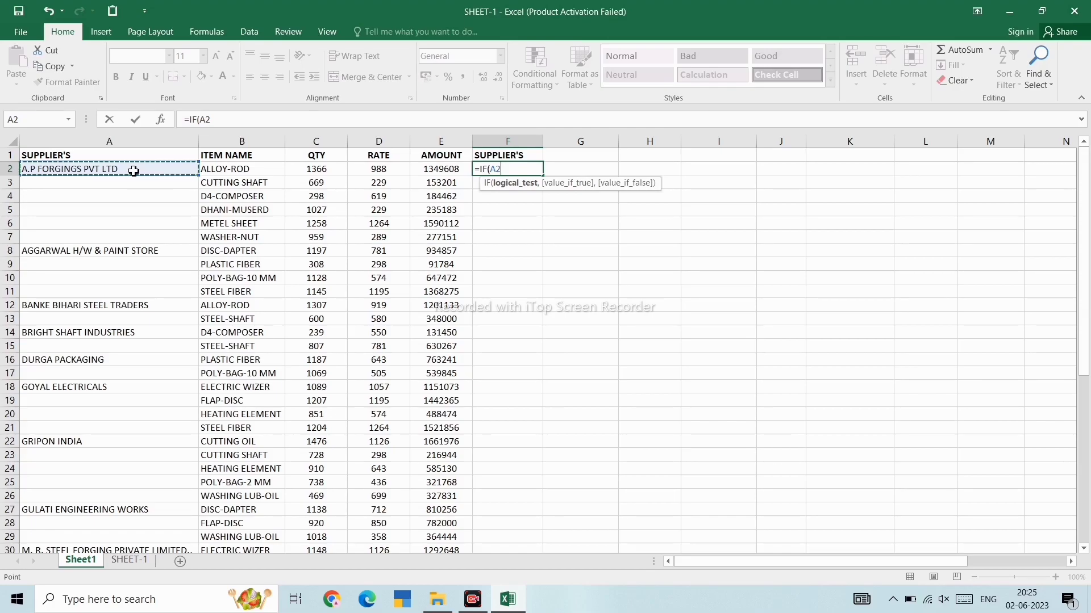
type("=")
key("Up")
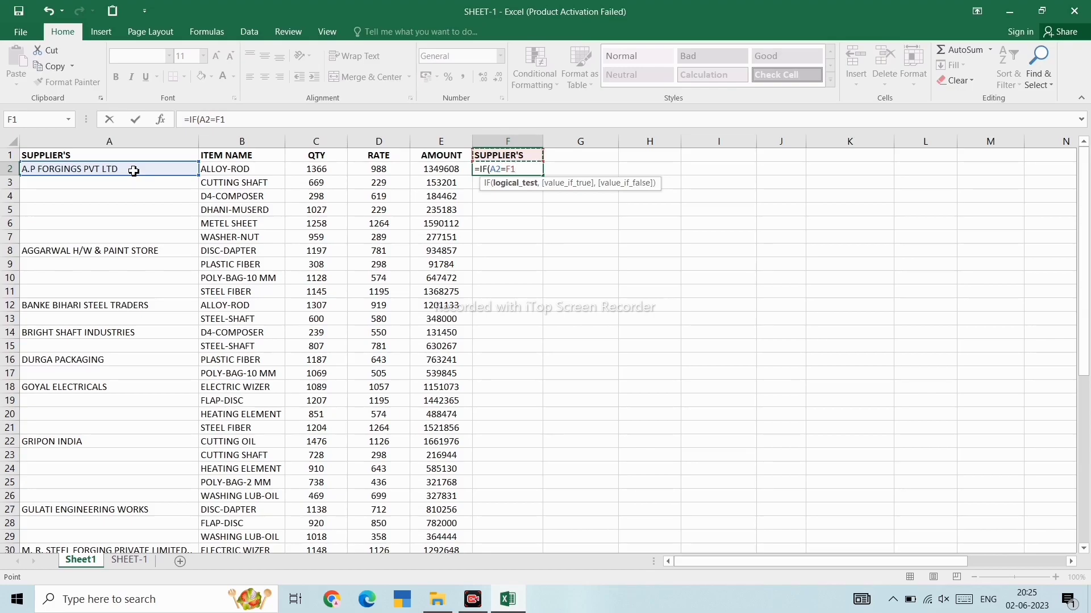
key("BackSpace")
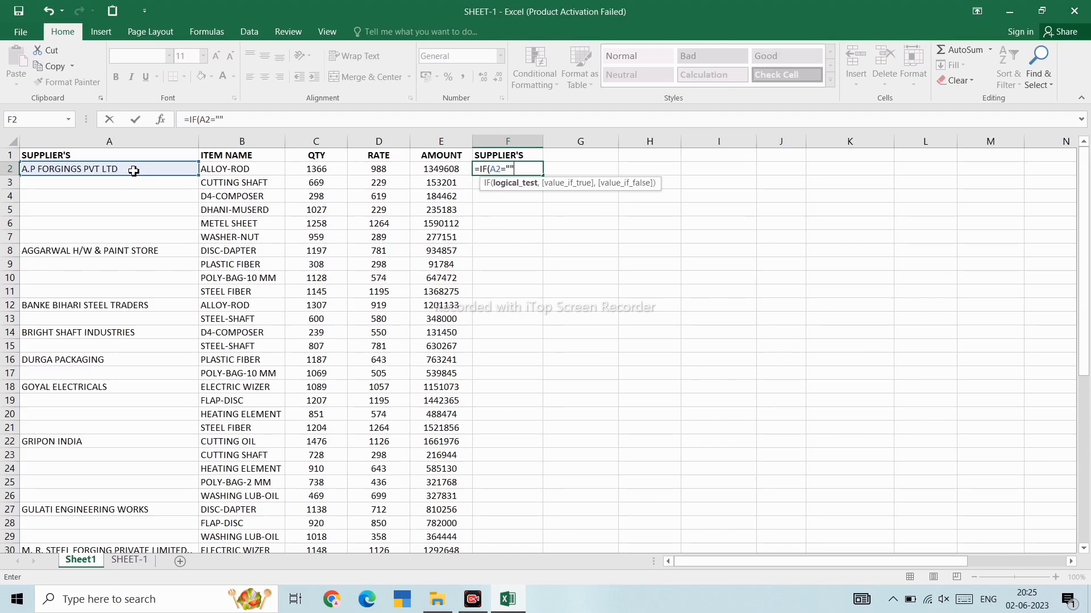
type(",")
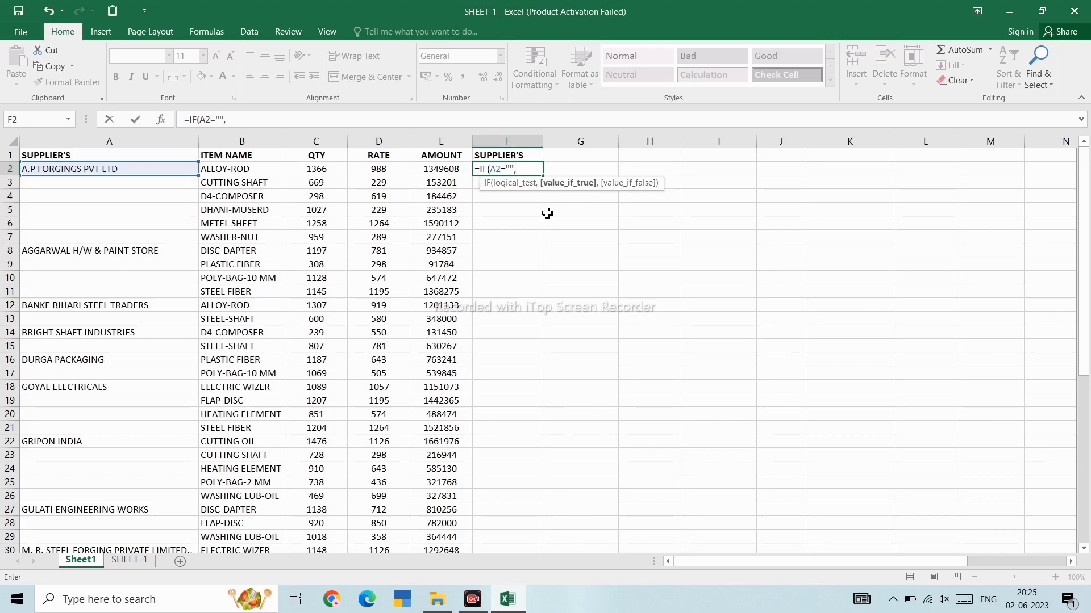
key("Up")
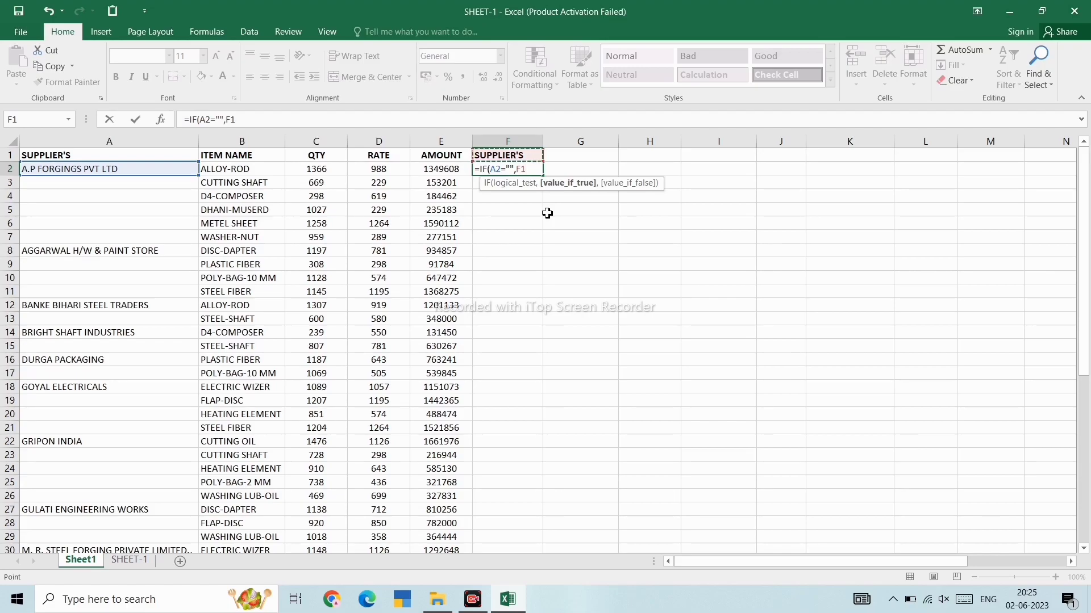
type(",")
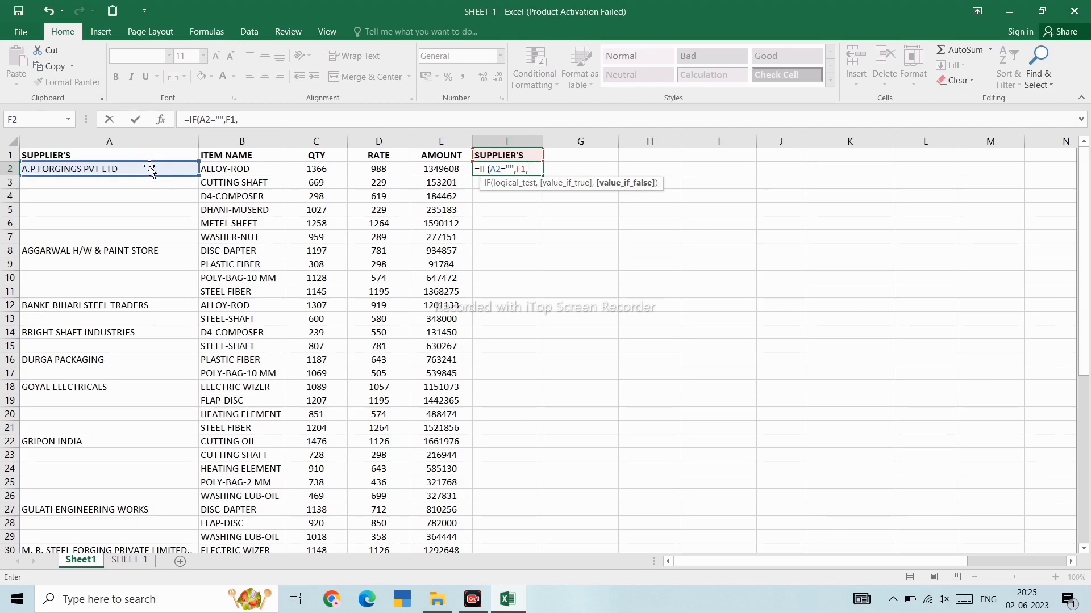
left_click(128, 209)
key("Up")
key("Up")
key("Up")
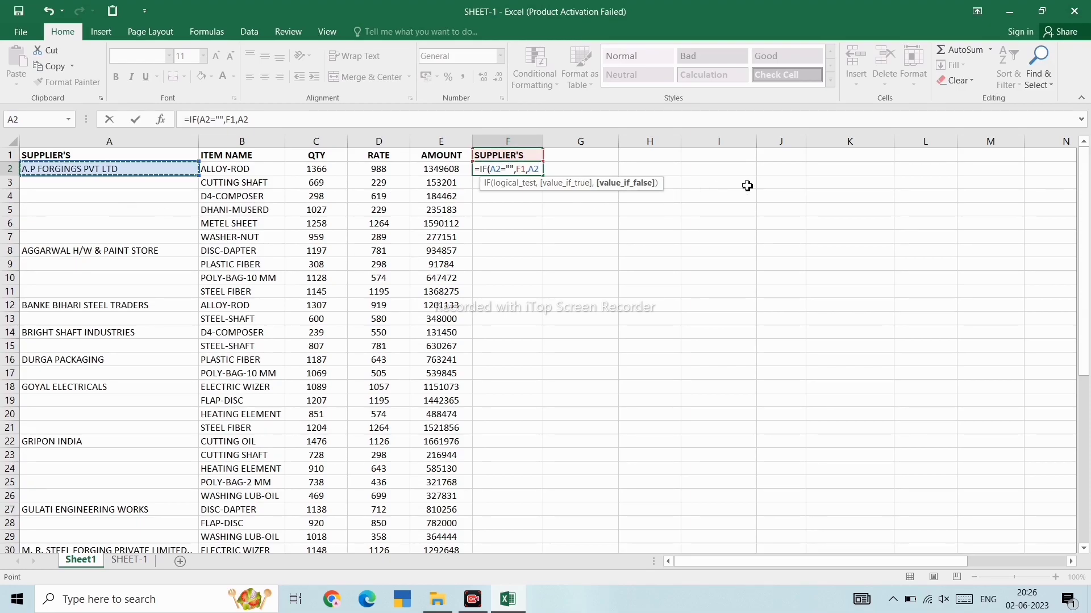
type(")")
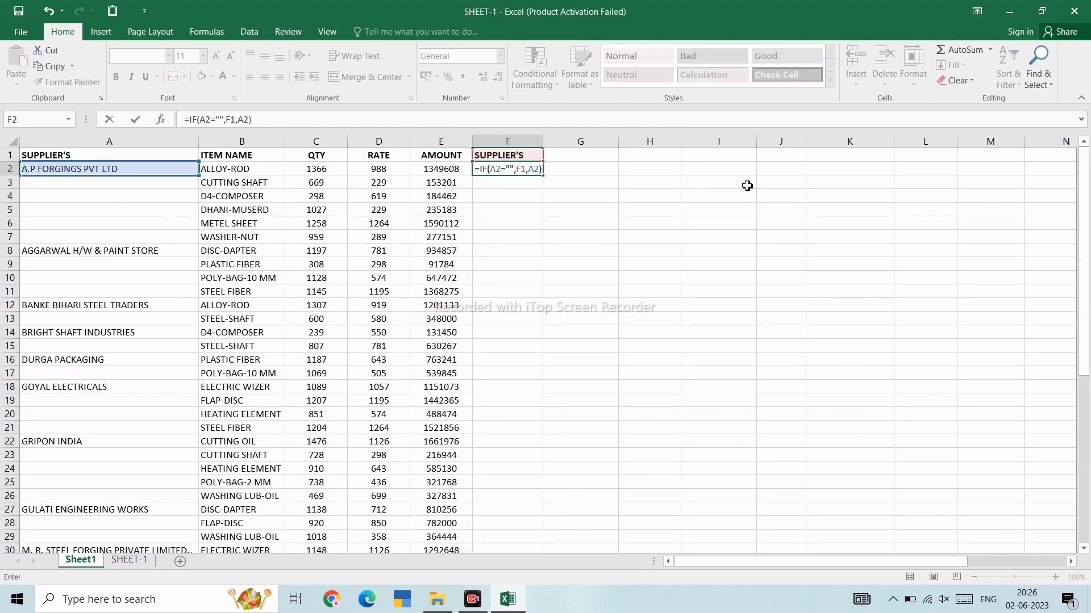
key("Return")
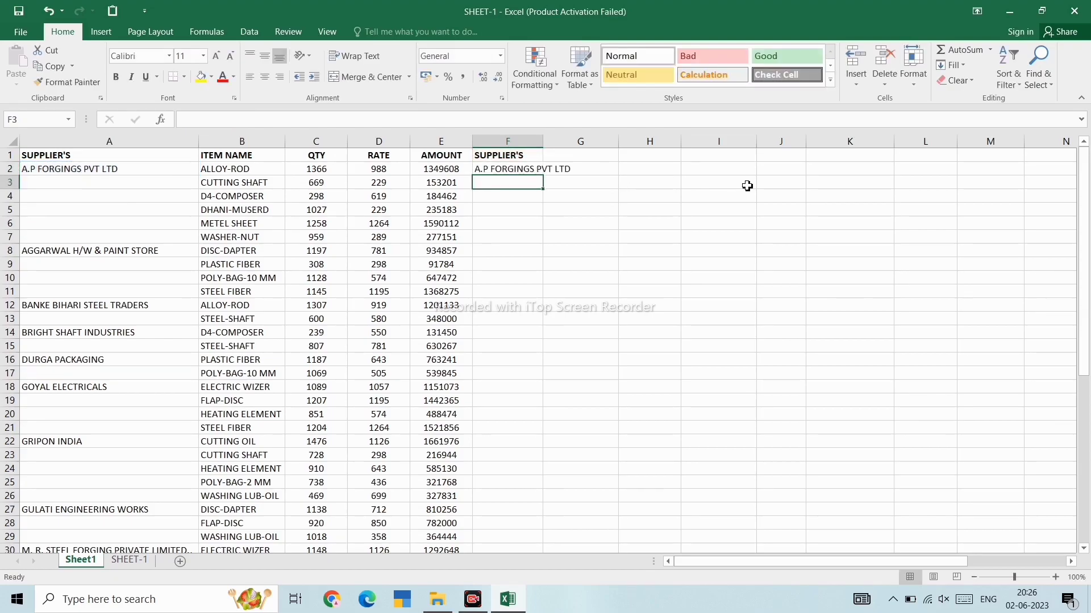
Copy the supplier formula from F2 down column F to row 36.
key("Up")
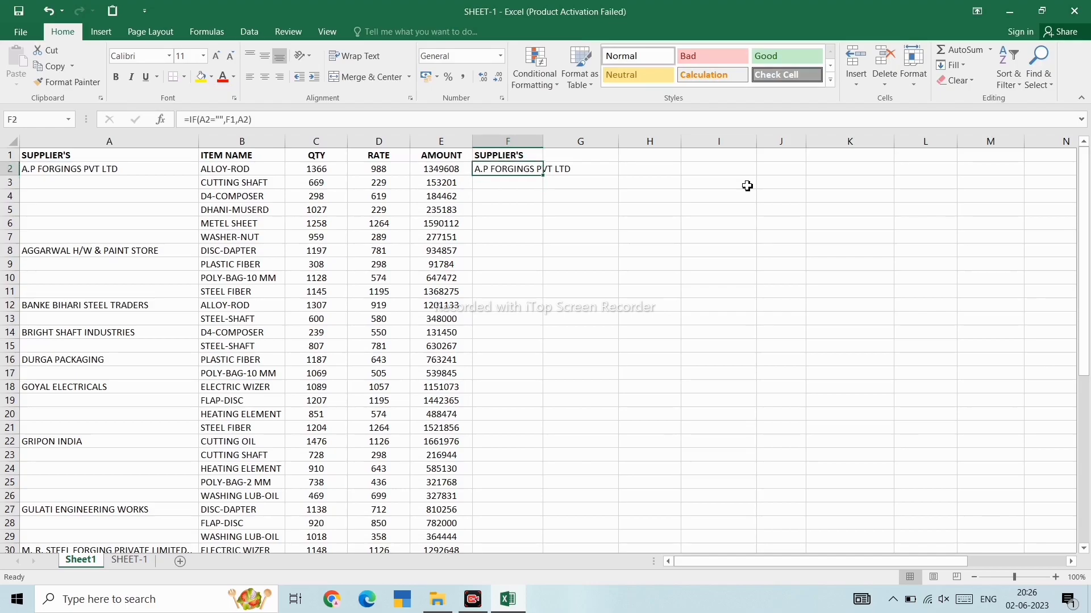
key("ctrl+c")
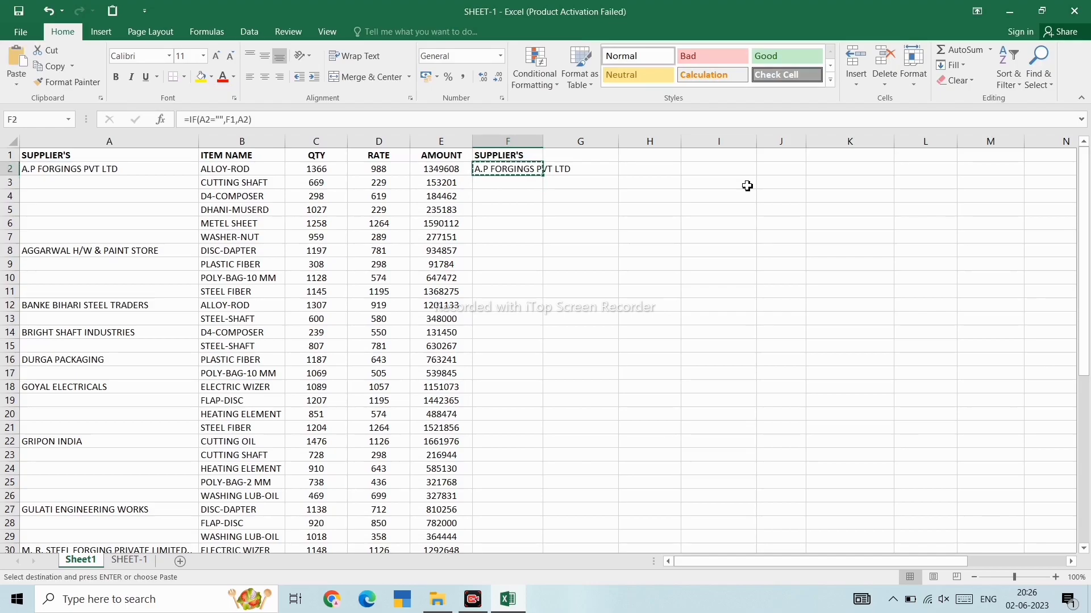
key("Left")
key("Right")
key("Left")
key("ctrl+Down")
key("Right")
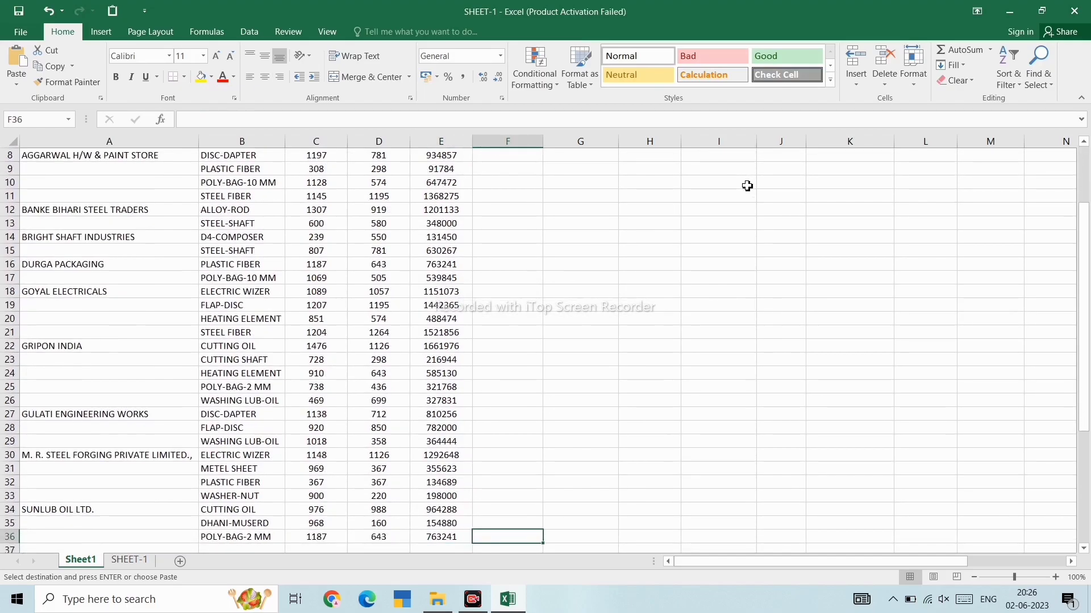
key("ctrl+shift+Up")
key("Return")
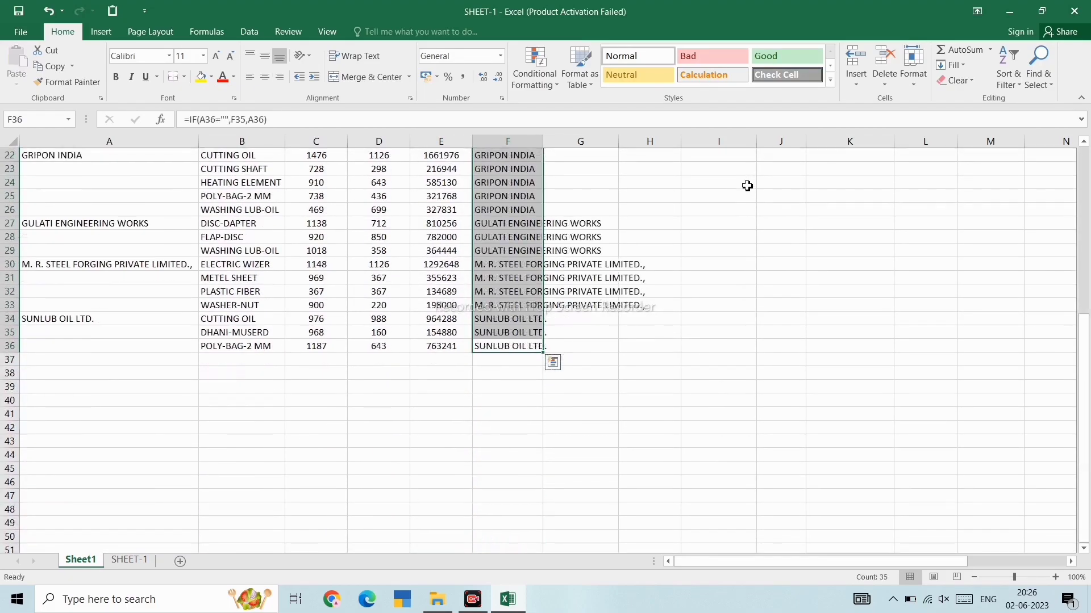
Check the supplier names in column F against column A for the first supplier group, rows 2 to 7.
key("ctrl+Up")
key("ctrl+Down")
key("ctrl+Up")
key("Down")
key("Left")
key("Left")
key("Left")
key("Left")
key("Left")
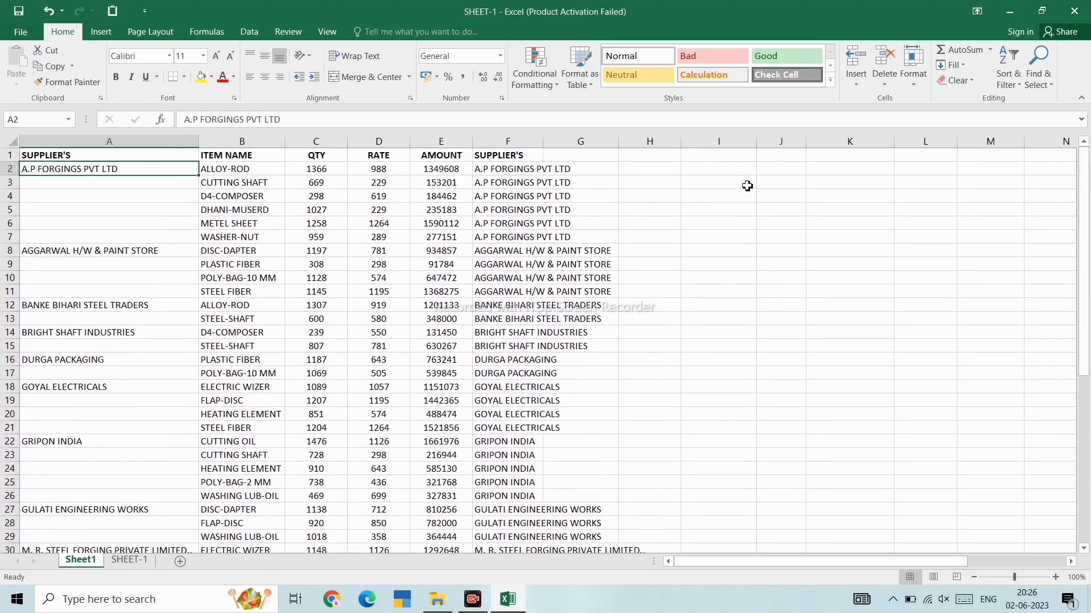
key("shift+space")
key("shift+Down")
key("shift+Down")
key("shift+Down")
key("shift+Down")
key("shift+Down")
key("shift+Down")
key("shift+Down")
key("shift+Up")
key("shift+Up")
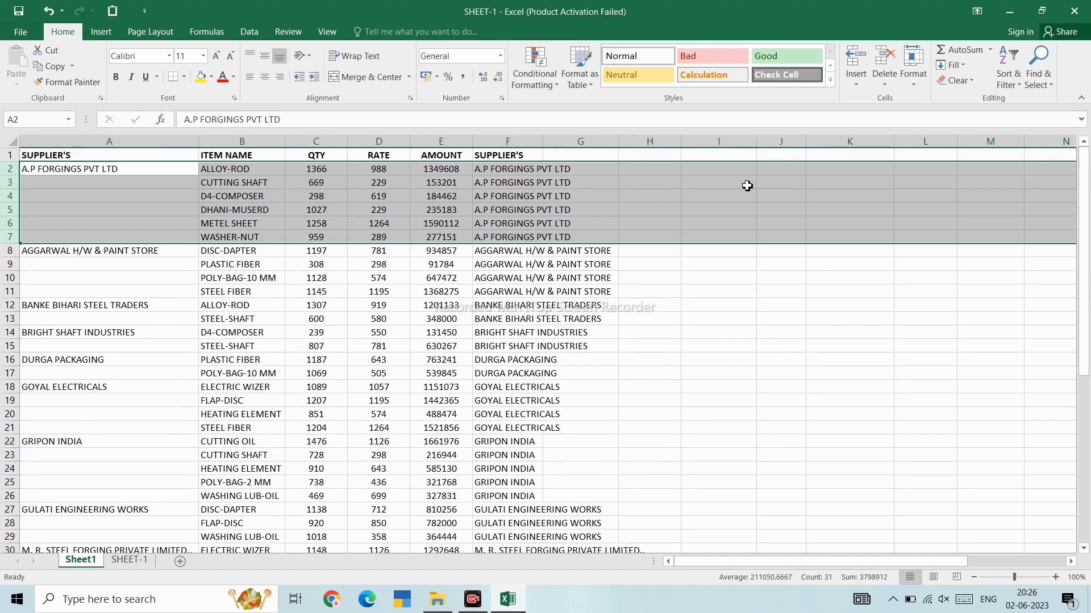
Compare columns A and F for the supplier groups in rows 8 to 11, 12 to 13 and 14 to 15.
key("ctrl+Down")
key("shift+space")
key("shift+Down")
key("shift+Down")
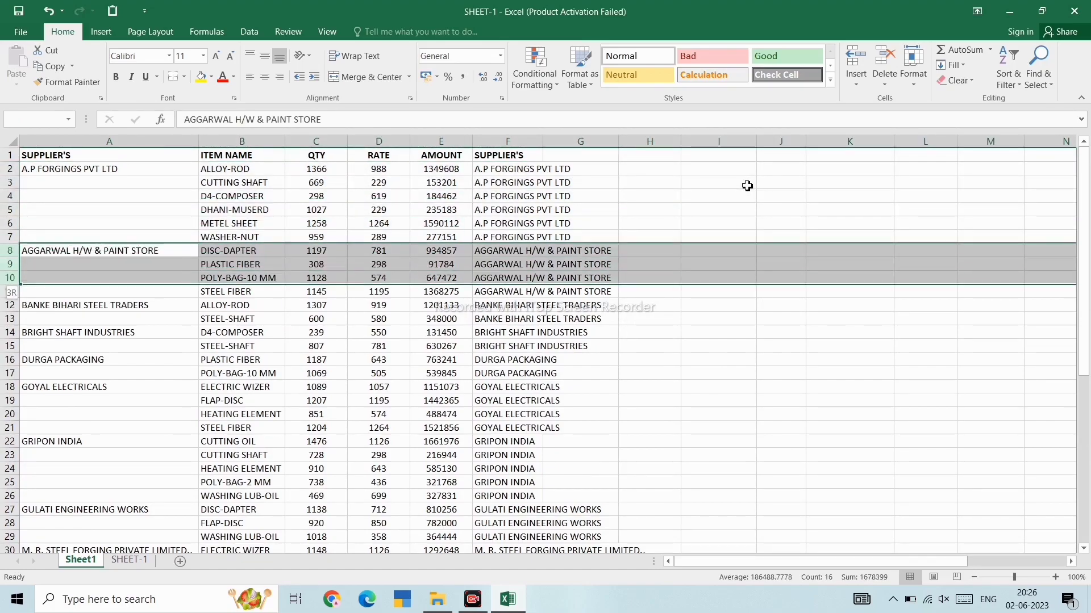
key("shift+Down")
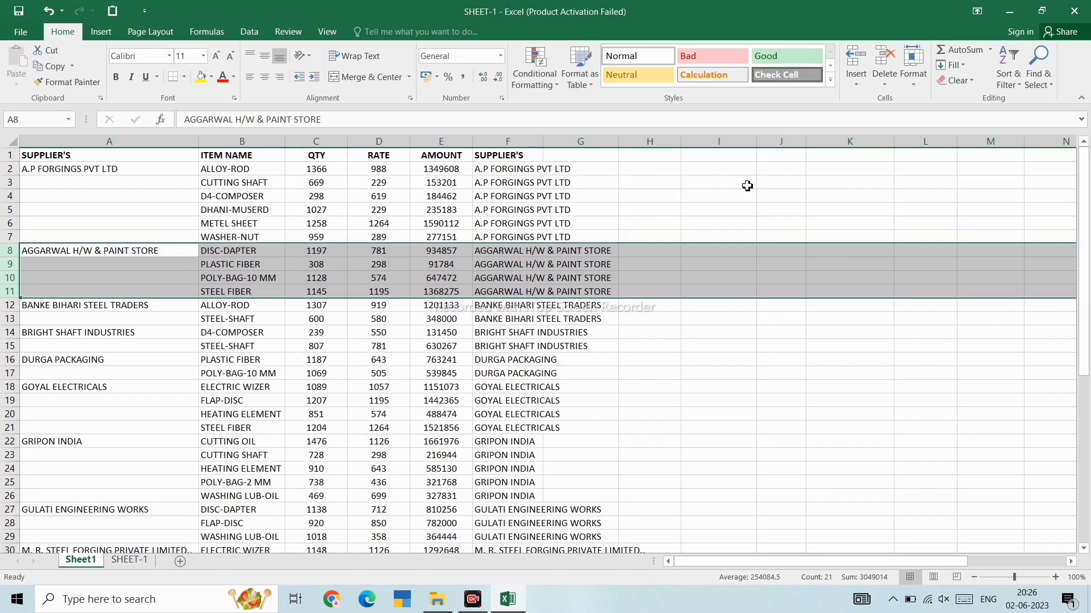
key("ctrl+Down")
key("shift+space")
key("shift+Down")
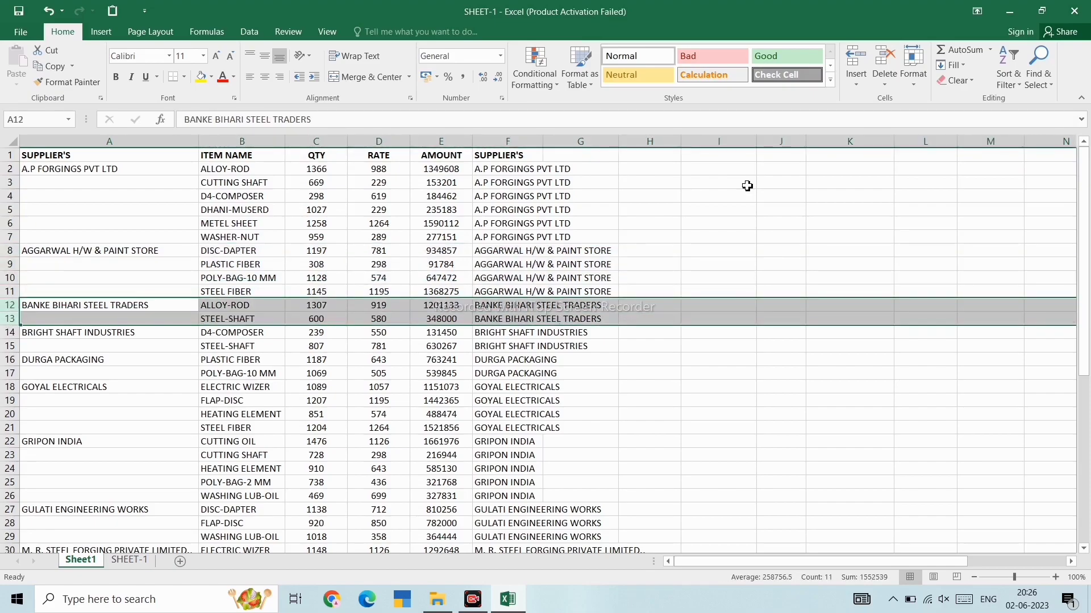
key("ctrl+Down")
key("shift+space")
key("shift+Down")
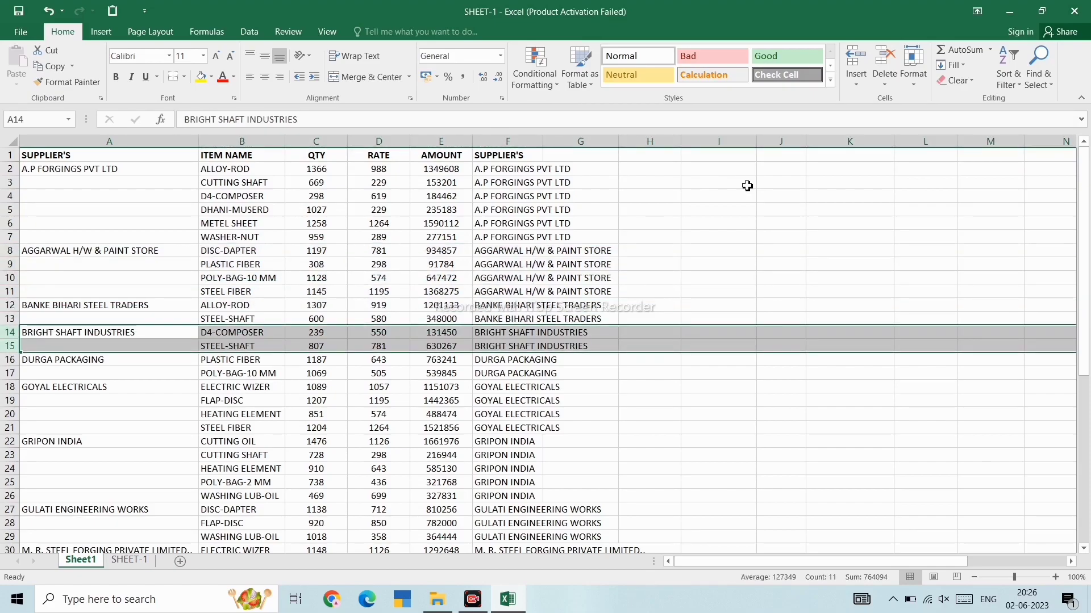
Examine the supplier names in column F for the GOYAL ELECTRICALS and GRIPON INDIA row groups, rows 18 to 26.
key("ctrl+Down")
key("ctrl+Down")
key("shift+space")
key("shift+Down")
key("shift+Down")
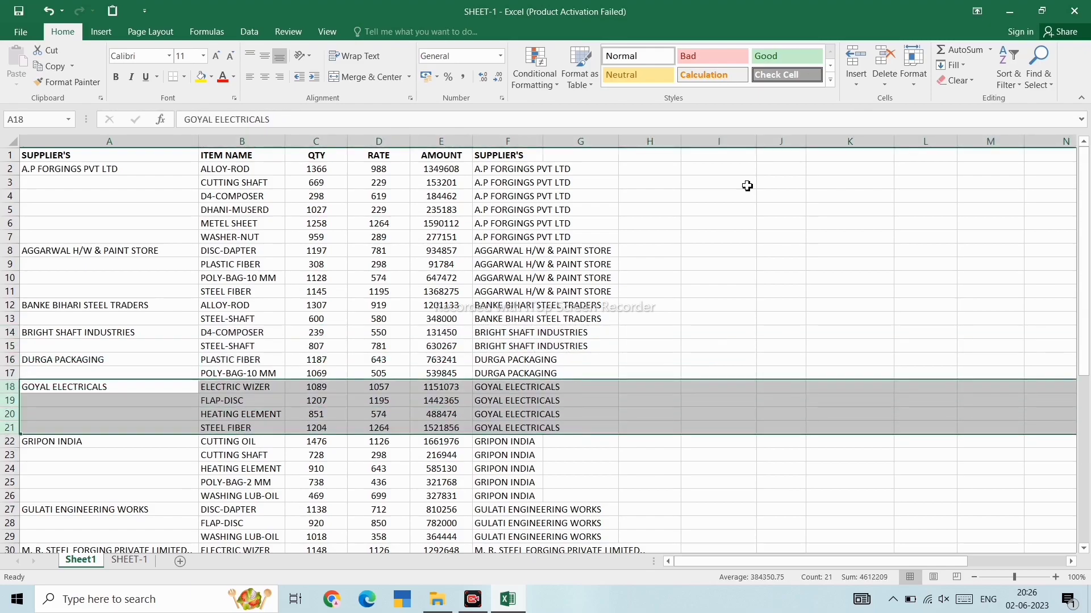
key("ctrl+Down")
key("shift+space")
key("shift+Down")
key("shift+Down")
key("shift+Down")
key("shift+Down")
key("shift+Down")
key("shift+Down")
key("shift+Up")
key("shift+Up")
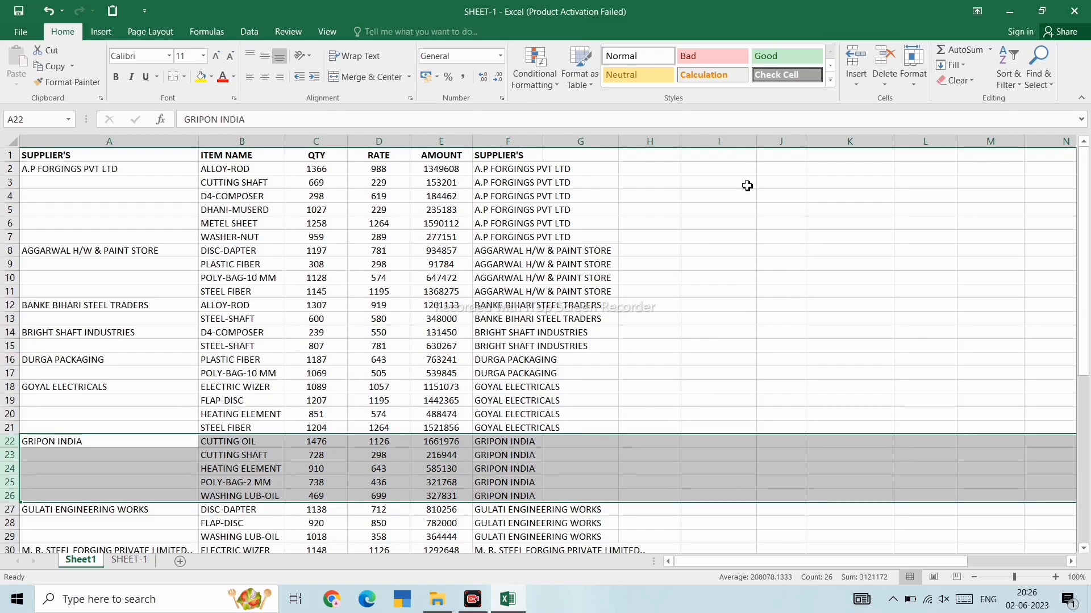
Replace the supplier formulas in column F with their values using Paste Special.
left_click(521, 137)
key("ctrl+c")
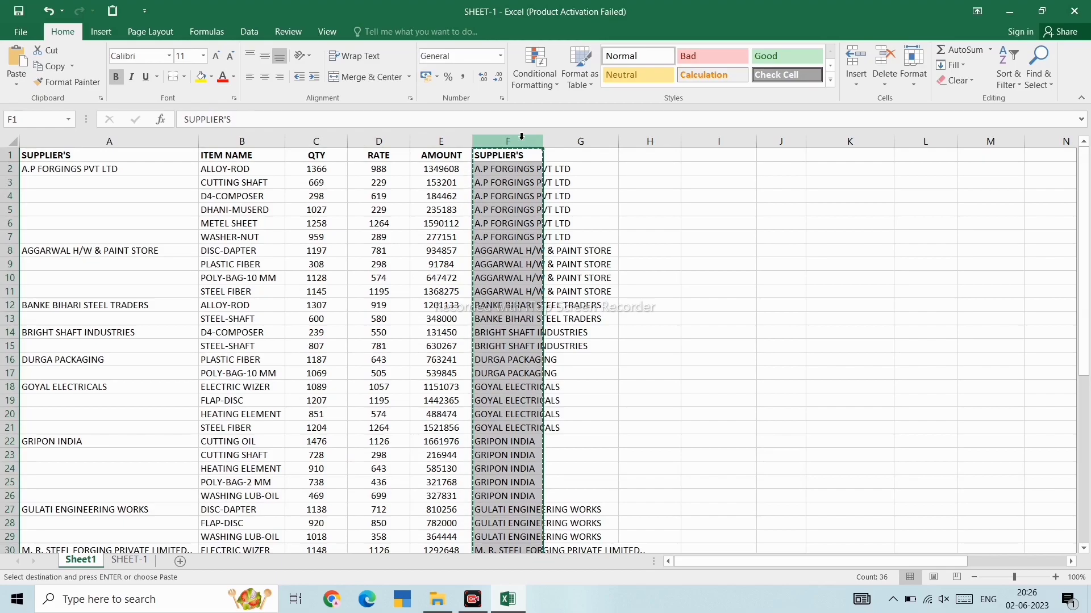
key("ctrl+alt+v")
key("v")
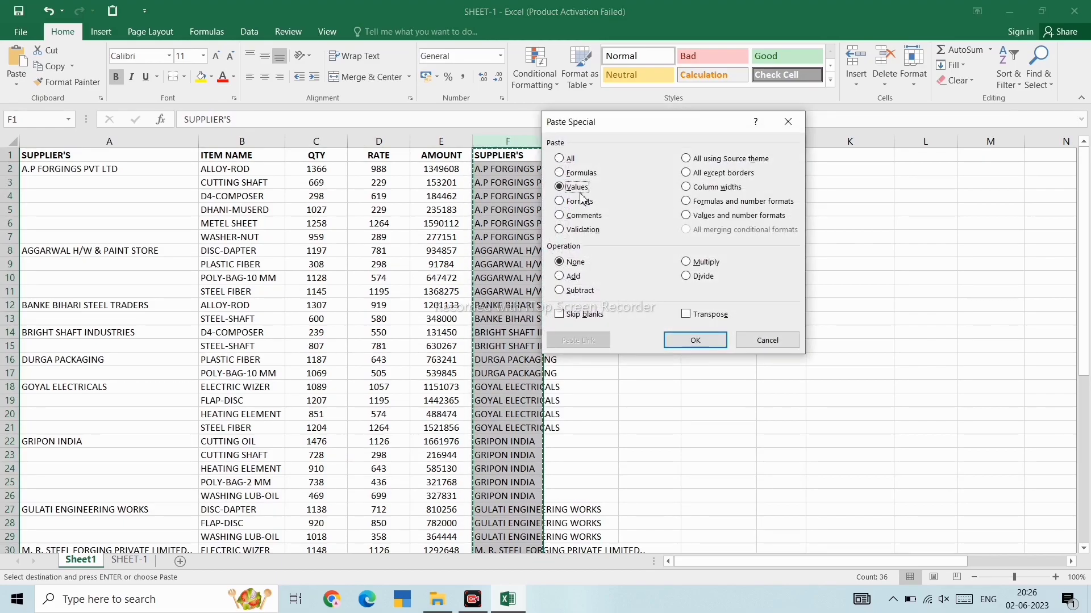
left_click(695, 340)
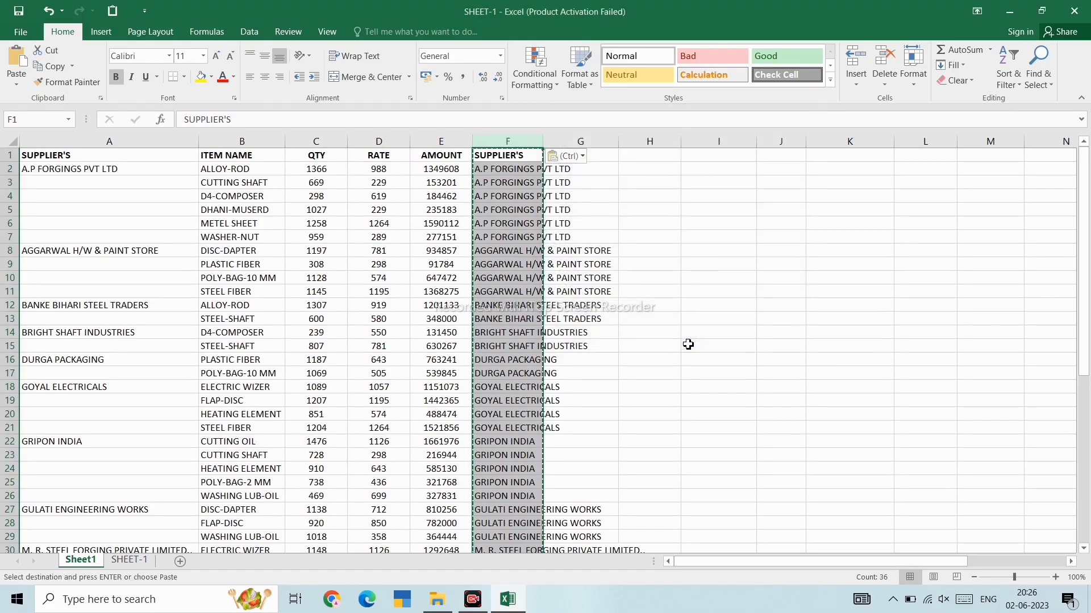
key("Escape")
key("Down")
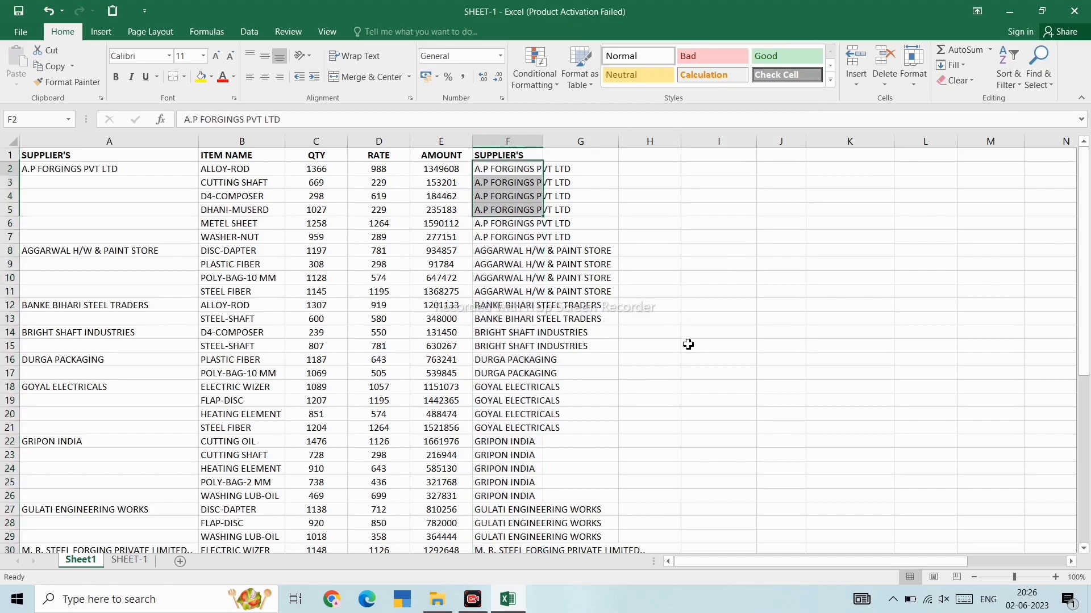
Move the filled-in supplier names from column F over the original supplier column A.
key("Up")
key("ctrl+shift+Down")
key("ctrl+c")
key("ctrl+Home")
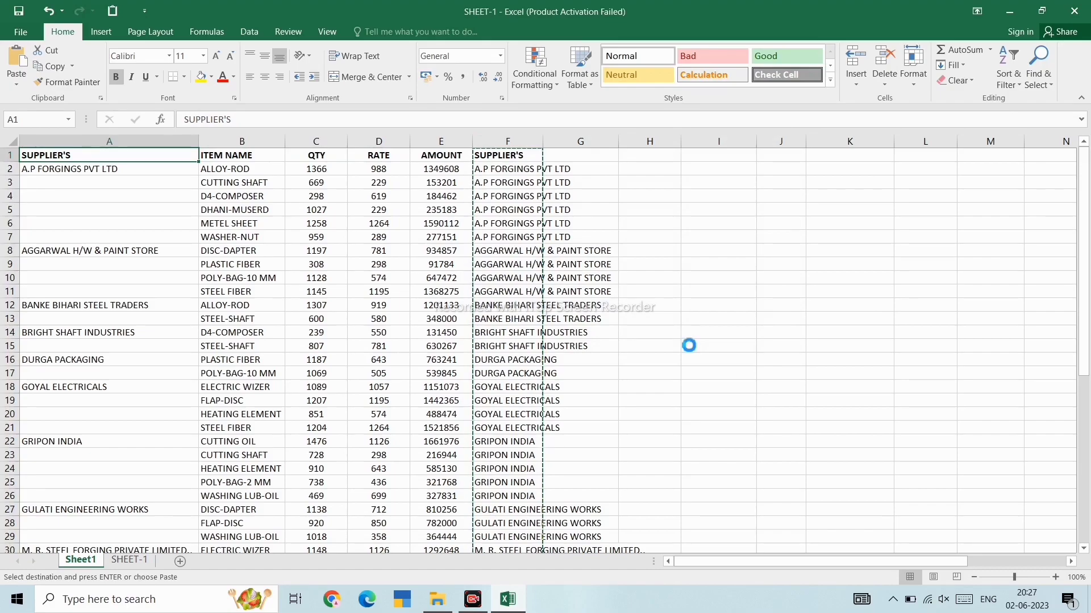
key("ctrl+v")
Autofit all columns to their contents and widen columns C to F to one equal width.
key("ctrl+a")
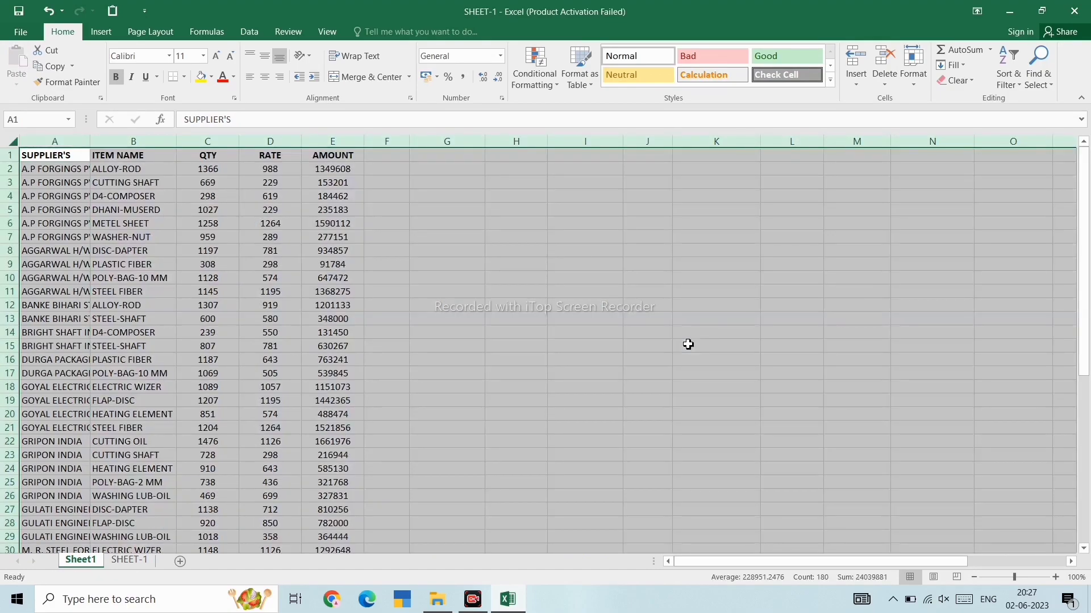
double_click(90, 136)
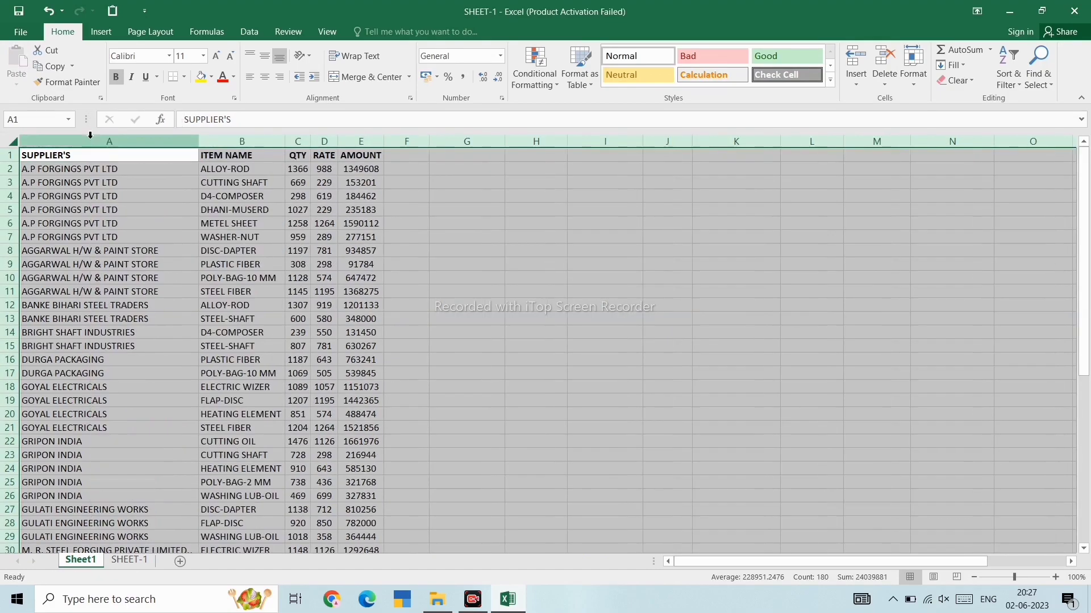
left_click_drag(302, 141, 429, 146)
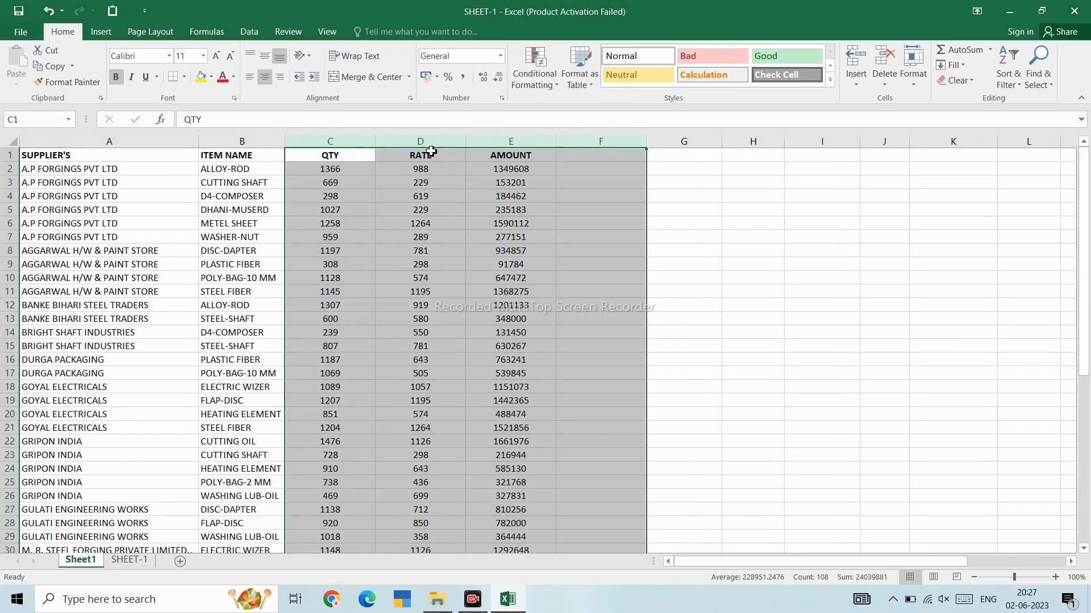
left_click(418, 185)
key("ctrl+Home")
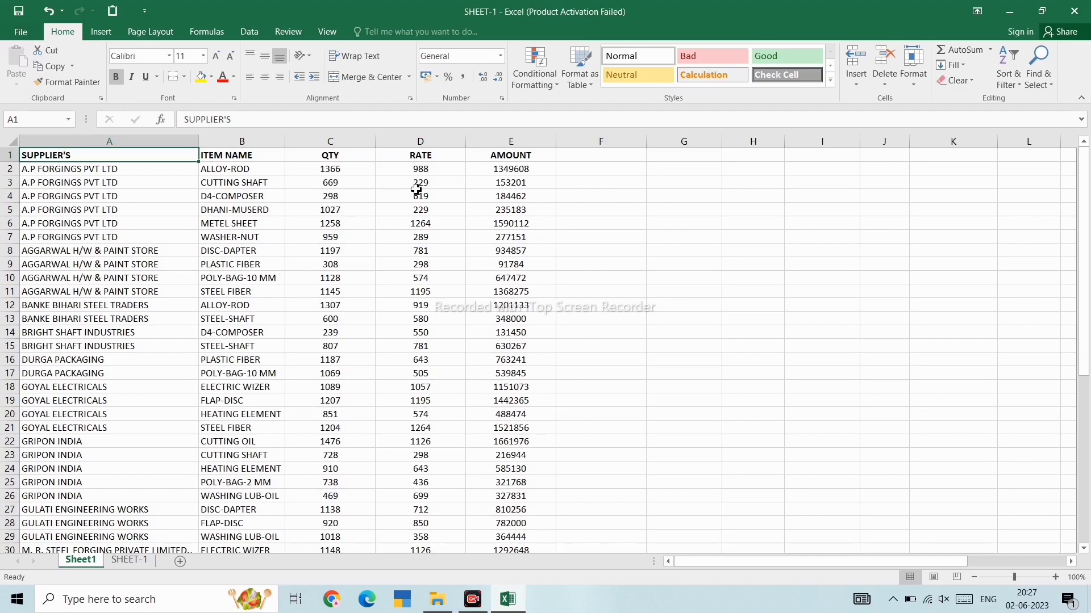
Apply all borders to the supplier table A1:E36.
key("ctrl+shift+End")
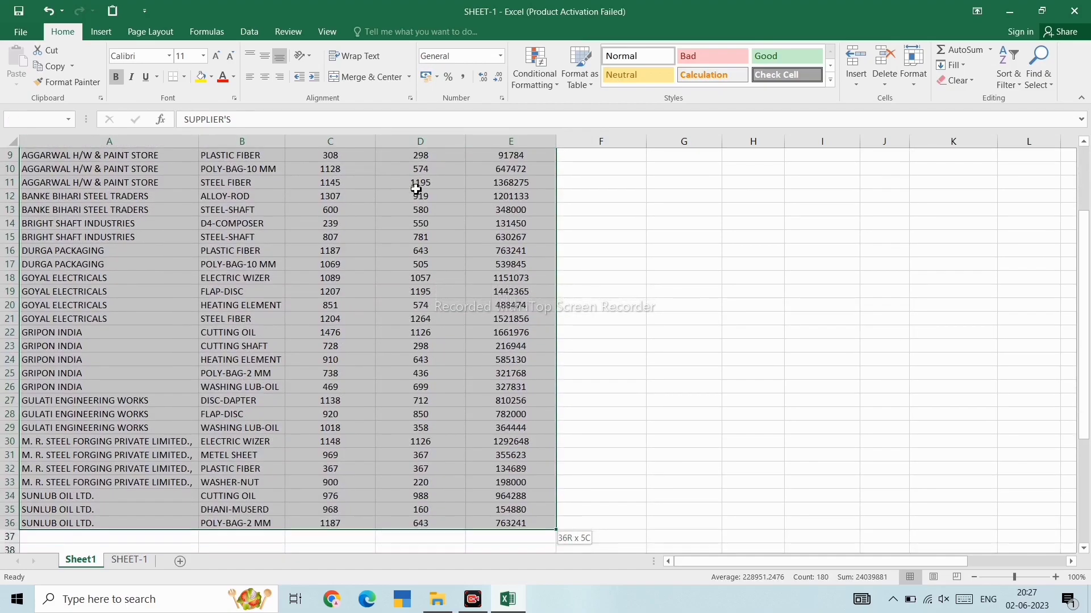
left_click(185, 77)
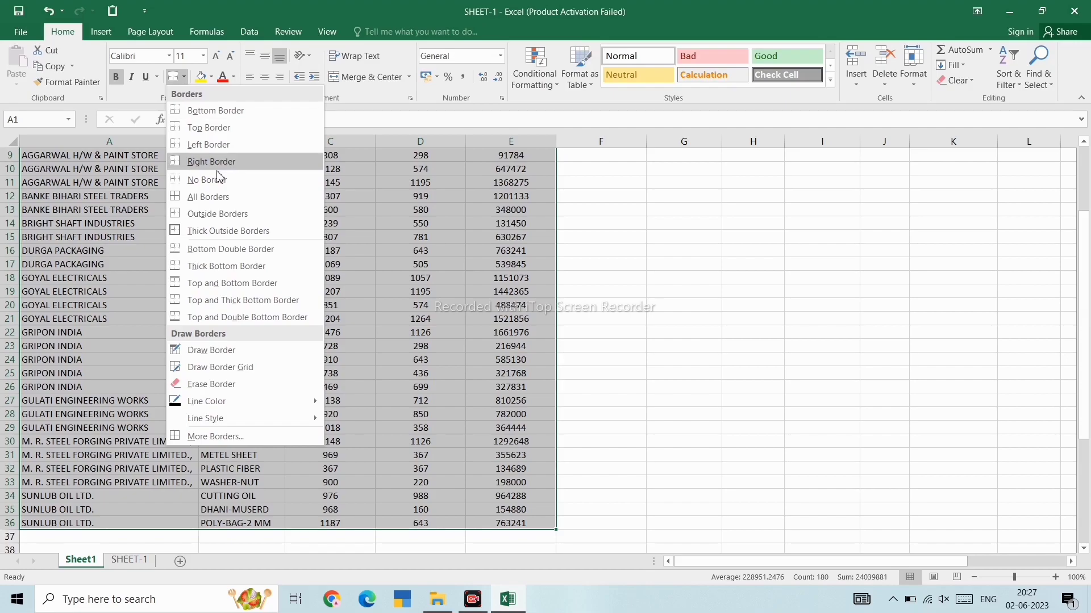
left_click(230, 204)
scroll(175, 189, "up", 3)
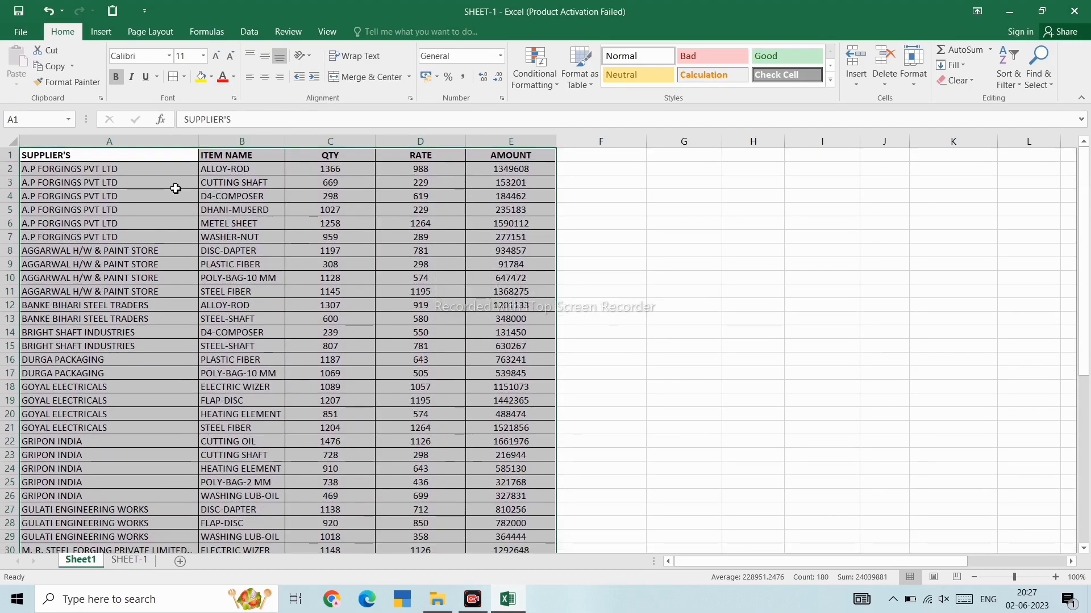
left_click(176, 188)
Freeze the header row above row 2.
left_click(140, 167)
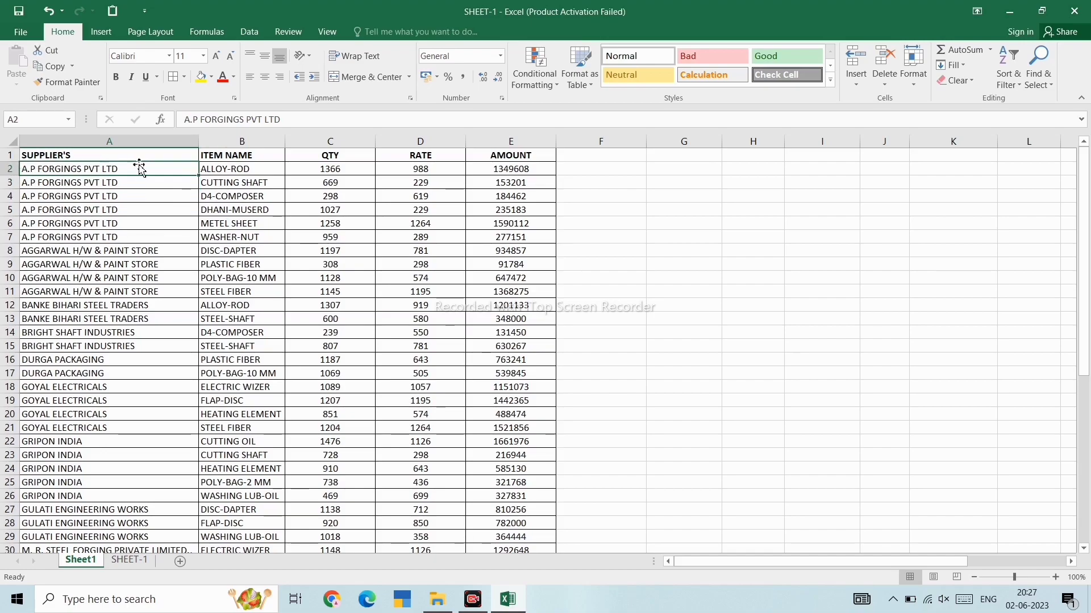
key("alt+w")
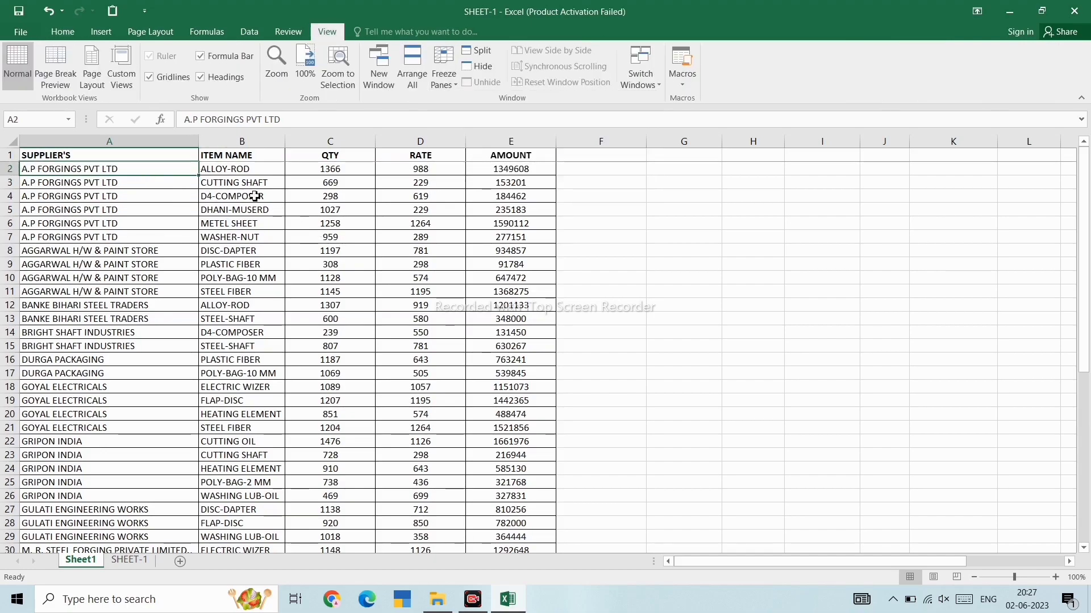
left_click(71, 34)
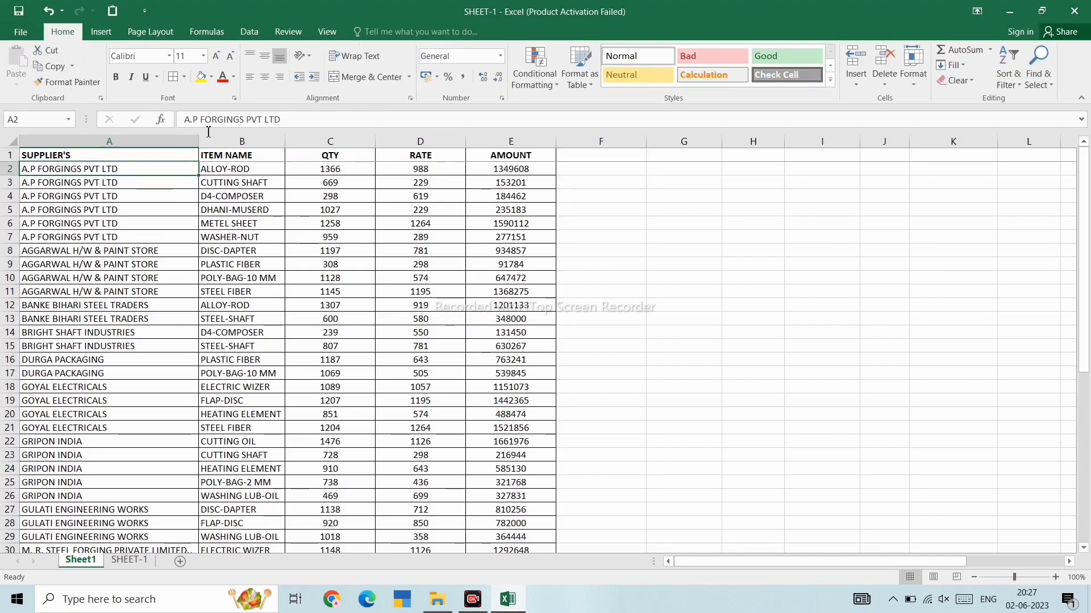
Total the QTY column in C37 with a SUM formula over C2:C36.
left_click(315, 255)
scroll(316, 260, "down", 1)
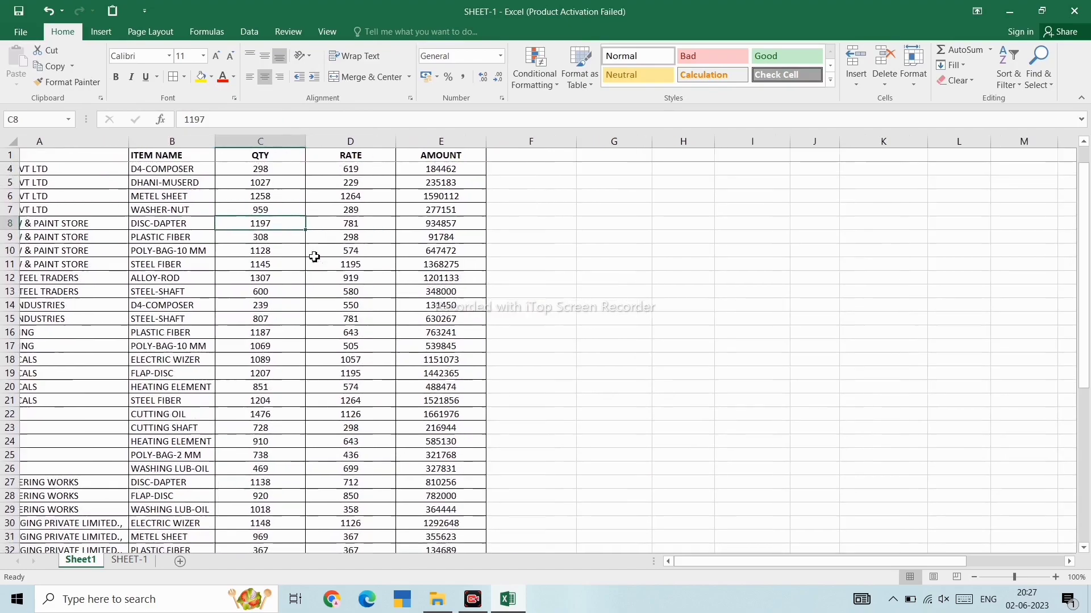
scroll(314, 257, "down", 3)
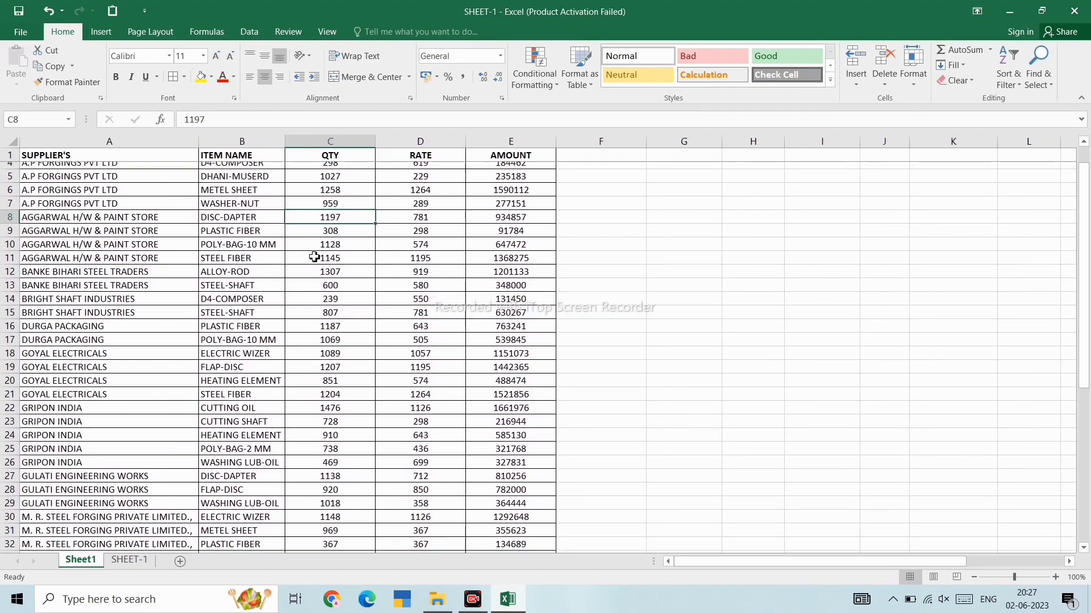
scroll(314, 257, "down", 6)
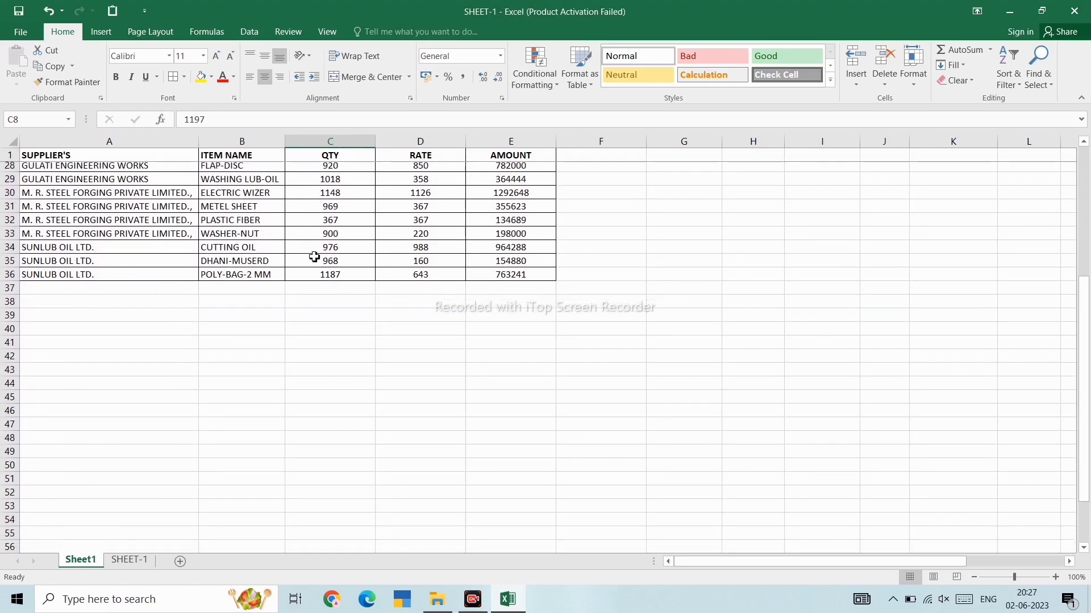
left_click(332, 268)
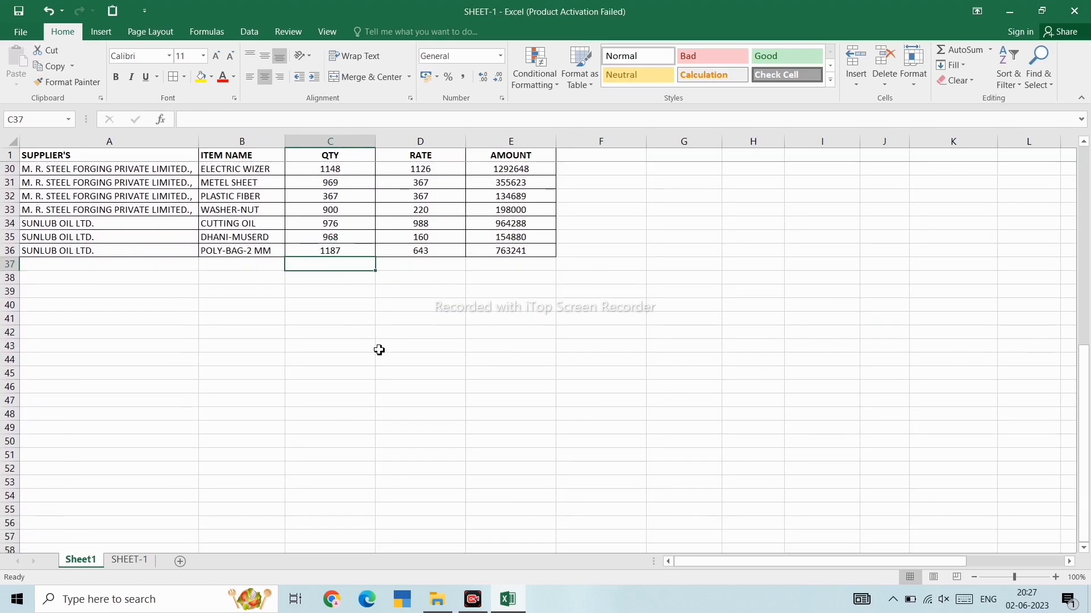
type("=")
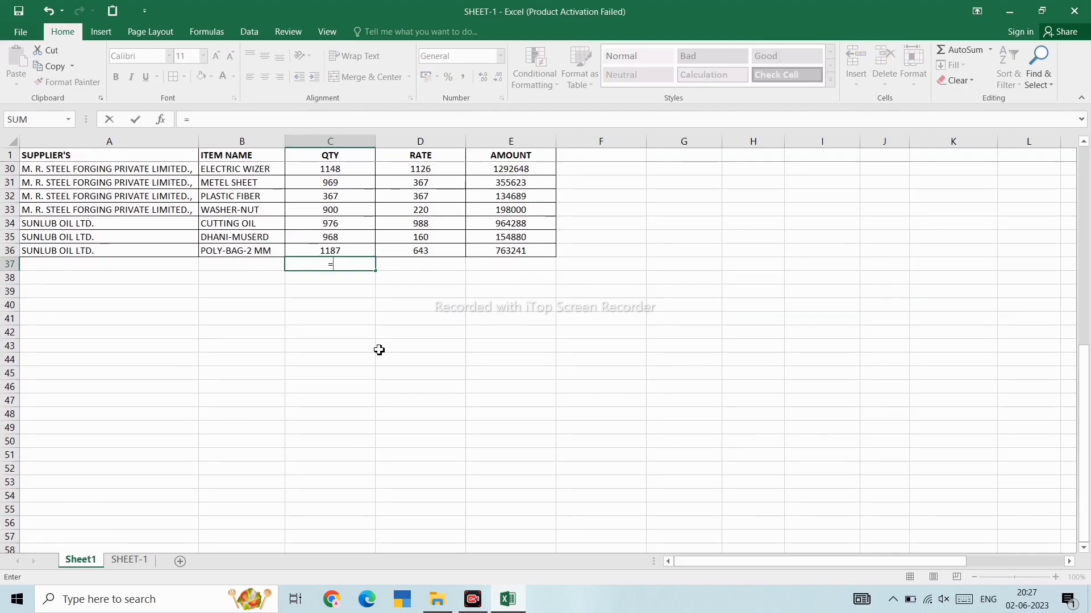
type("SUM")
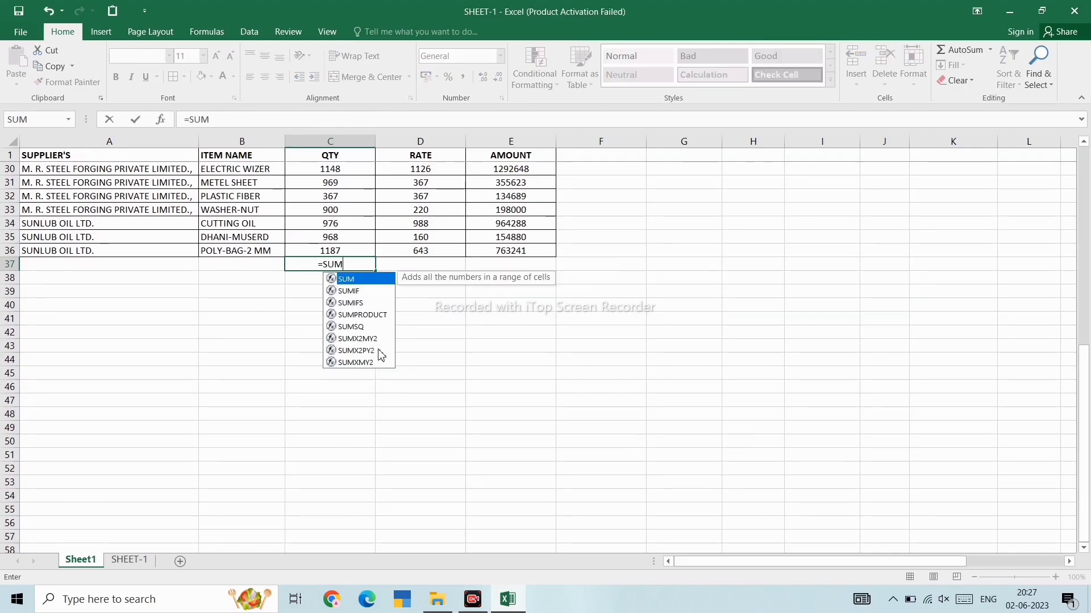
type("(")
key("Up")
key("shift+Up")
key("shift+Up")
key("shift+Up")
key("shift+Up")
key("shift+Up")
key("shift+Up")
key("shift+Up")
key("shift+Up")
key("shift+Up")
key("shift+Up")
key("shift+Up")
key("shift+Up")
key("shift+Up")
key("shift+Up")
key("shift+Up")
key("shift+Up")
key("shift+Up")
key("shift+Up")
key("shift+Up")
key("shift+Up")
key("shift+Up")
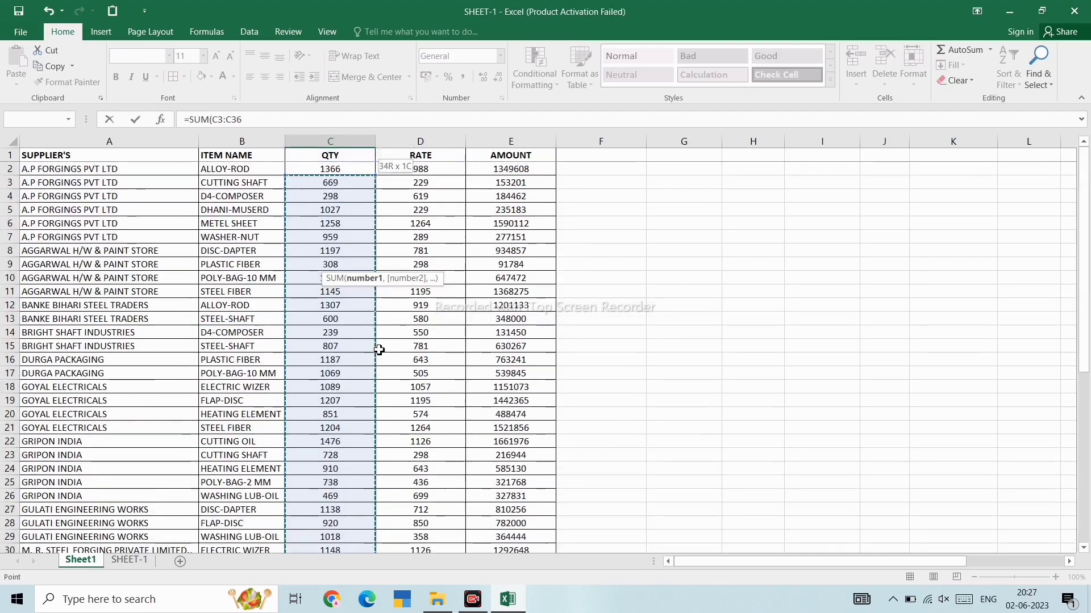
key("Return")
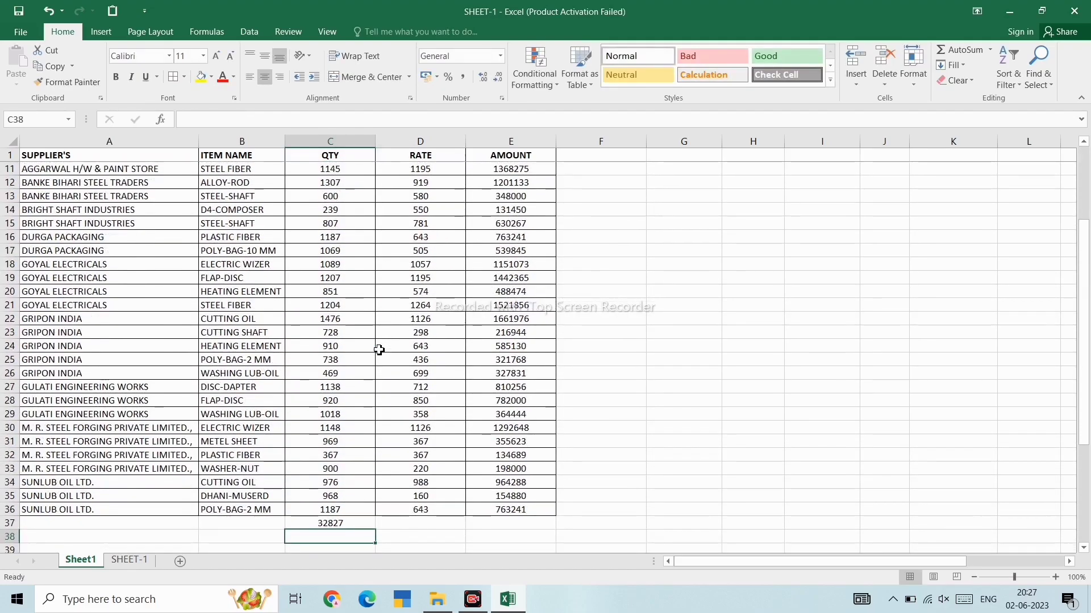
Copy the QTY total formula from C37 to E37 to total the AMOUNT column.
scroll(379, 349, "down", 1)
key("Up")
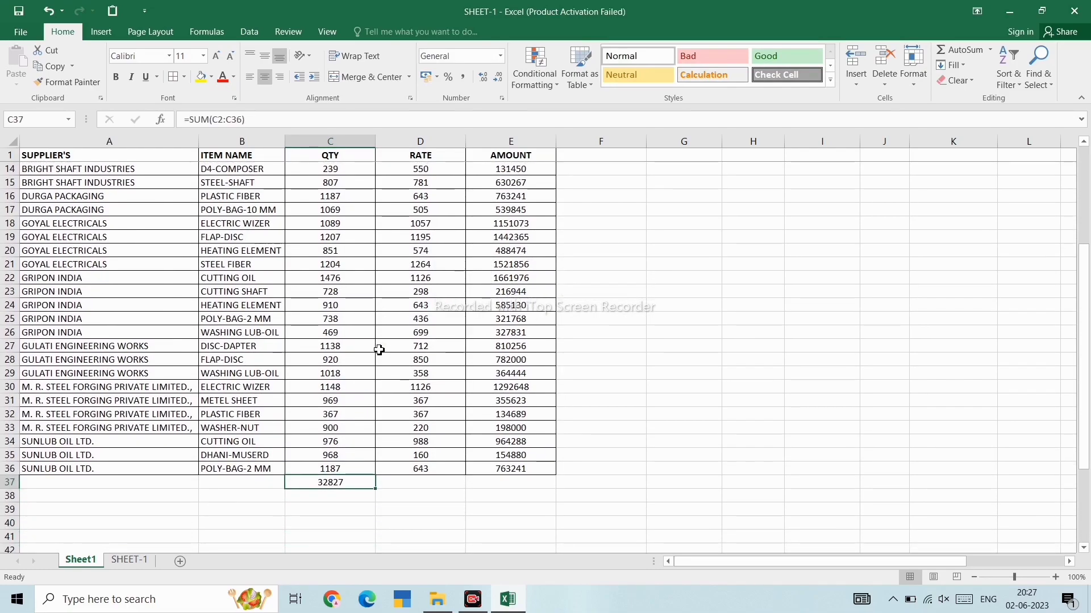
key("ctrl+c")
key("Right")
key("Right")
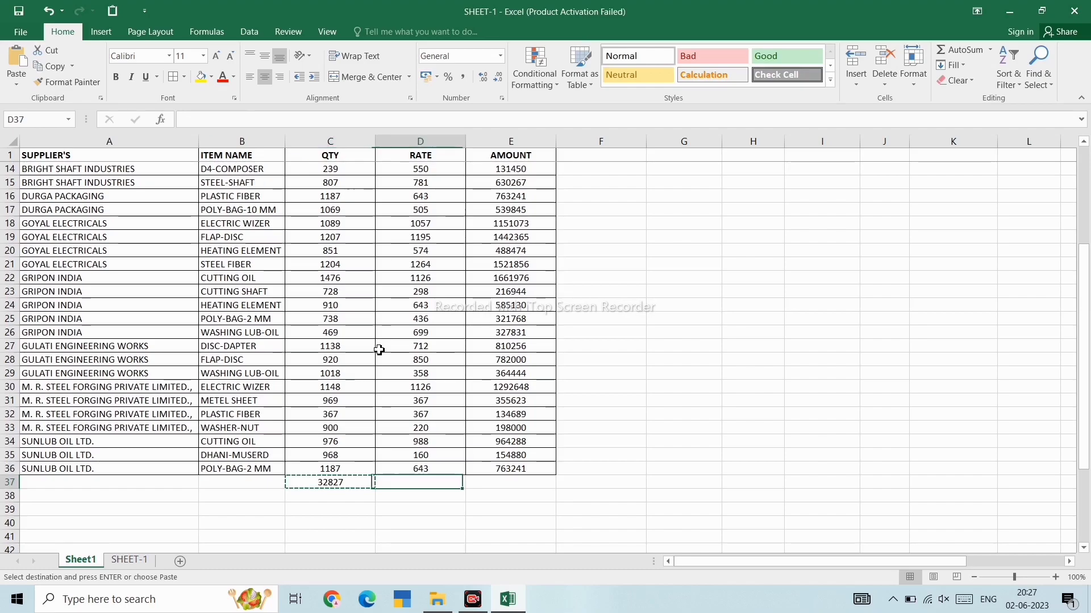
key("Return")
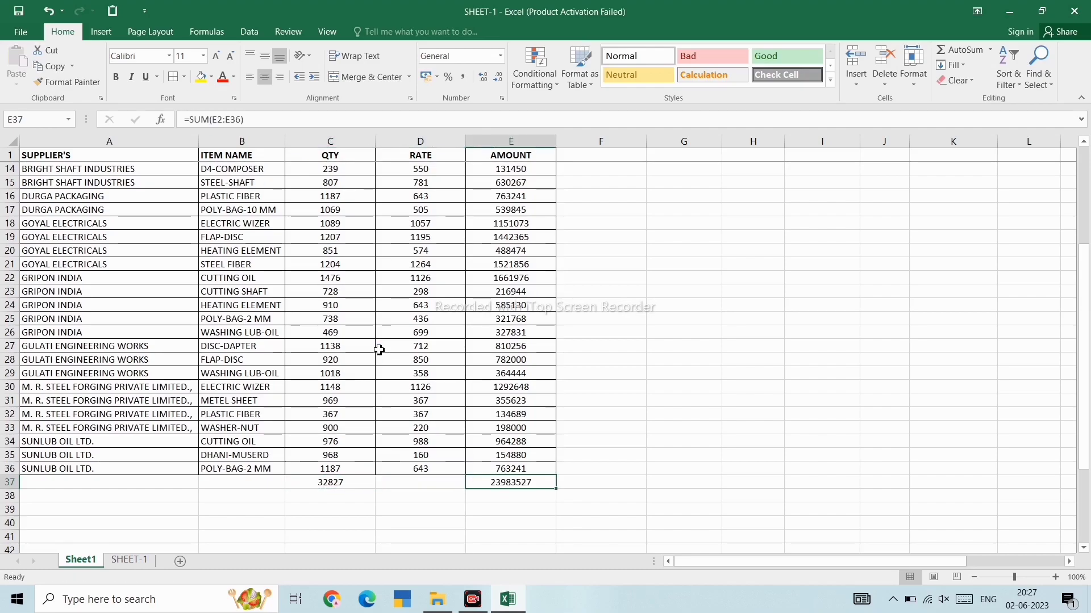
Label the totals row AS PER PIVOT in cell B37.
key("Left")
key("Left")
key("Left")
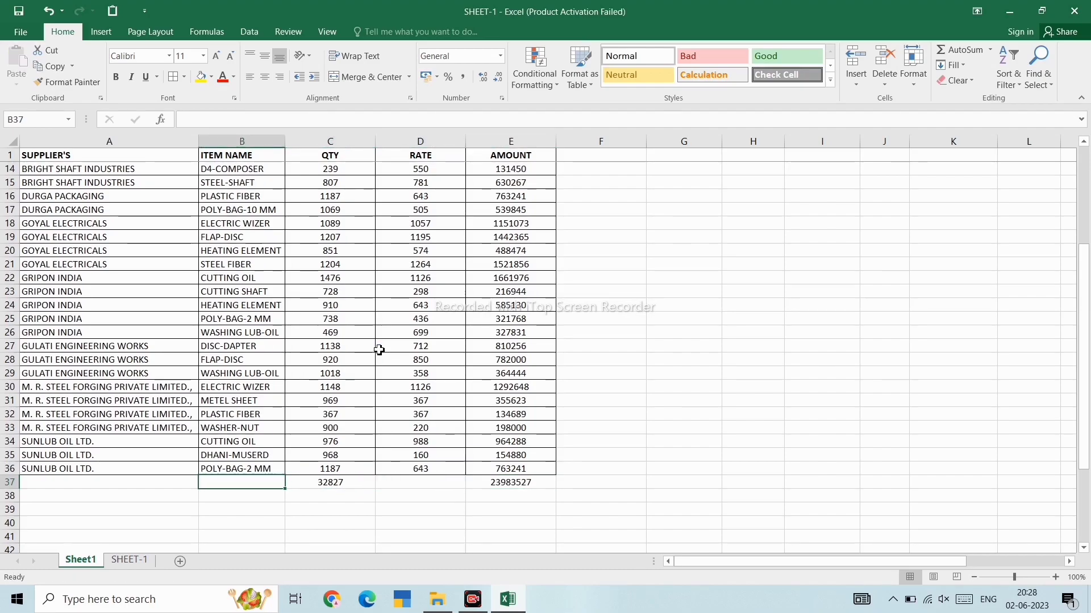
type("AS")
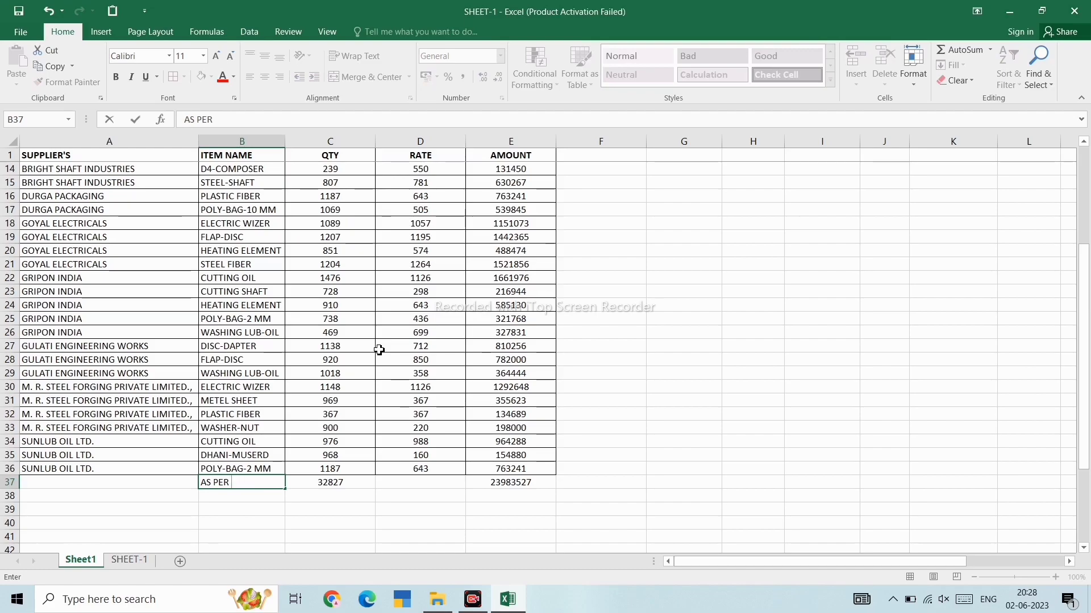
type("PER PIVOT")
key("Return")
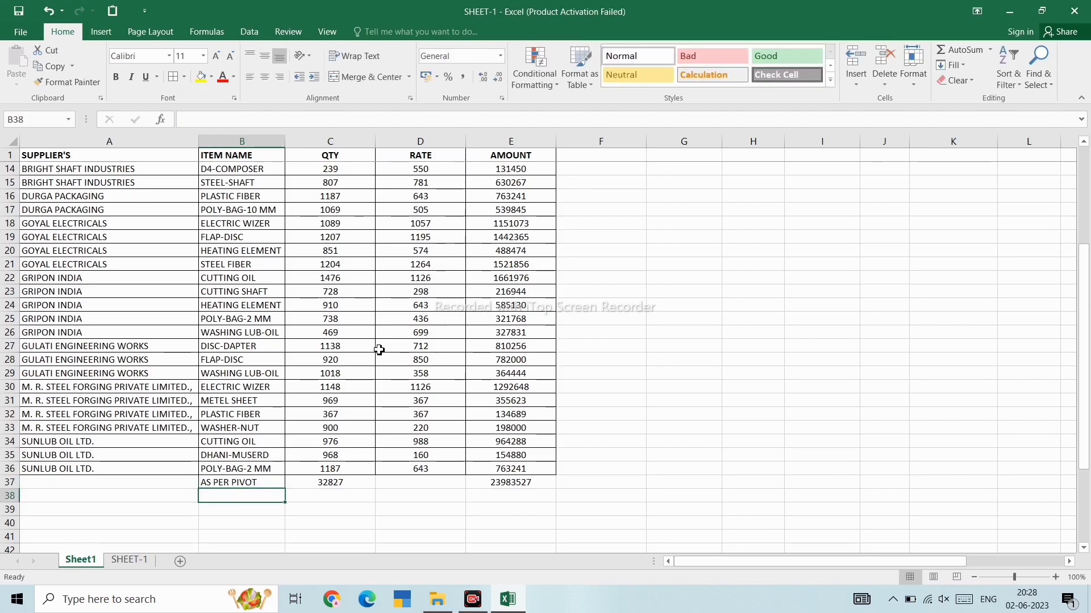
Make the totals row B37:E37 bold.
key("Up")
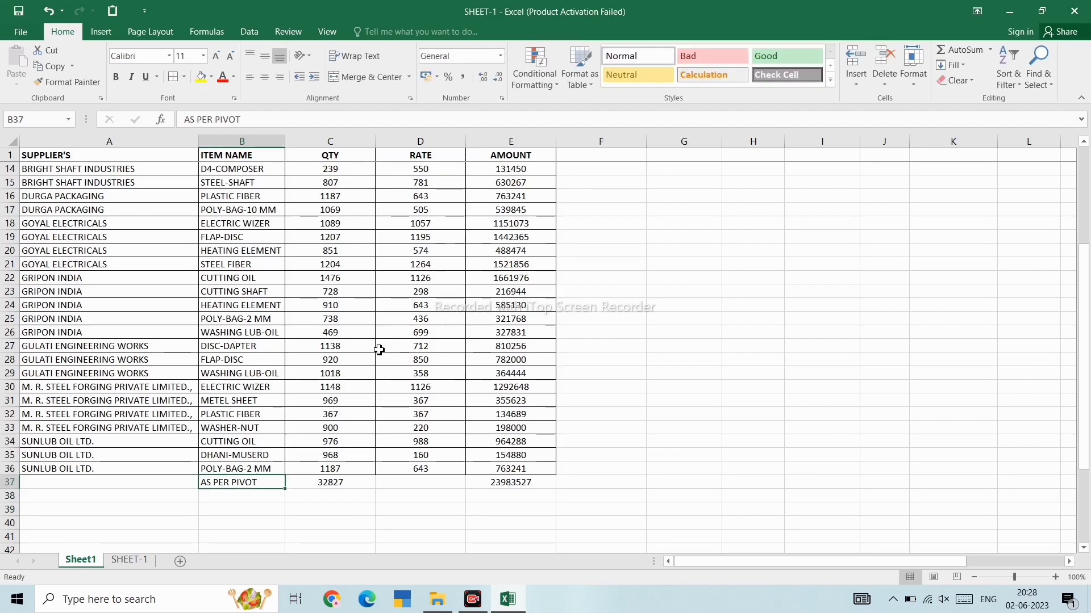
key("shift+Right")
key("shift+Right")
key("shift+Right")
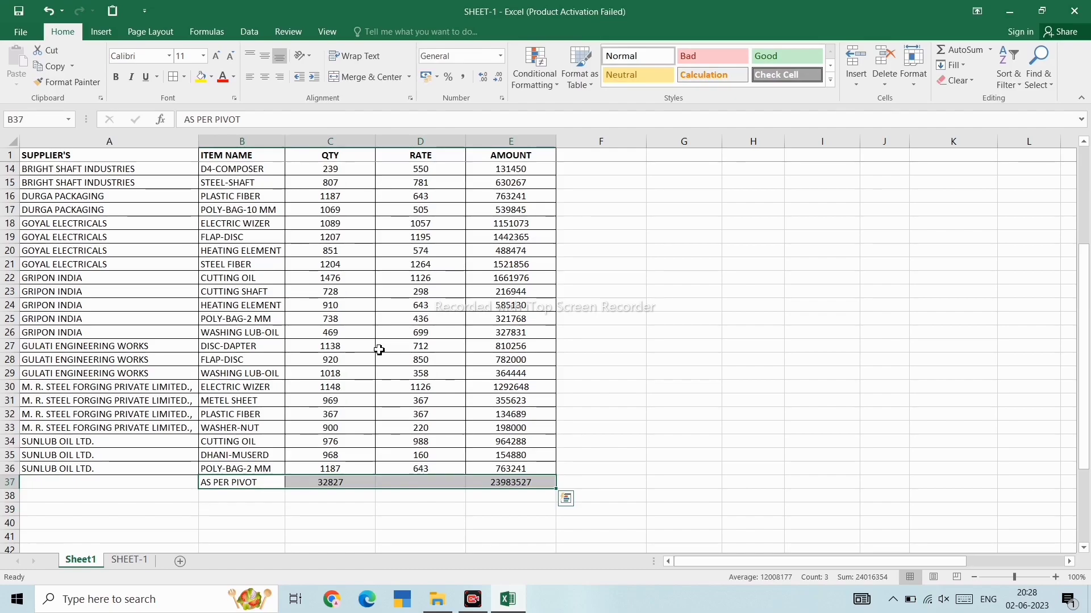
key("ctrl+b")
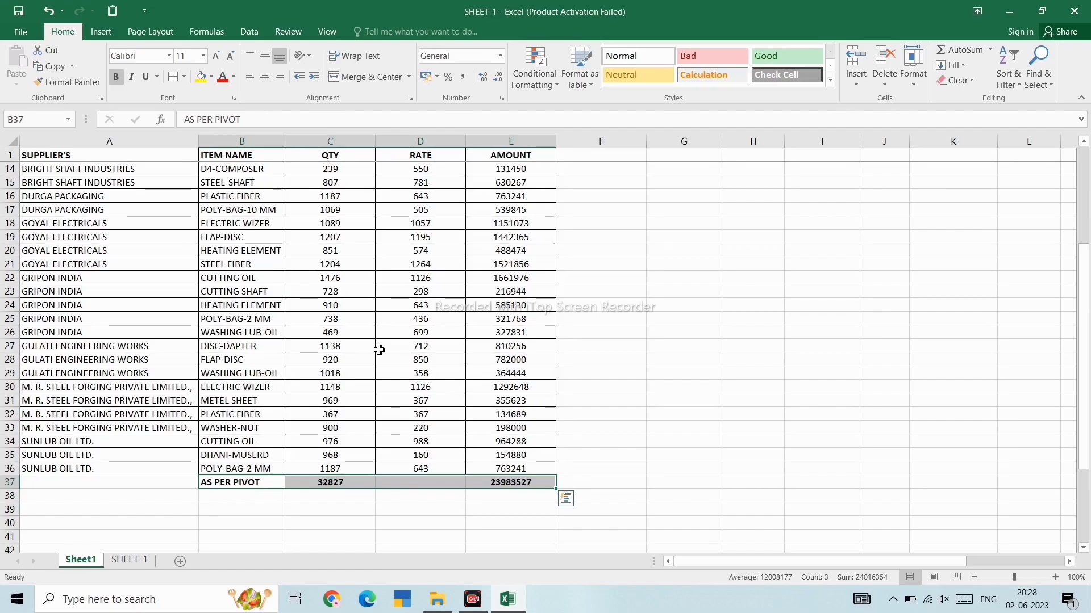
key("Down")
key("Down")
key("Up")
key("Up")
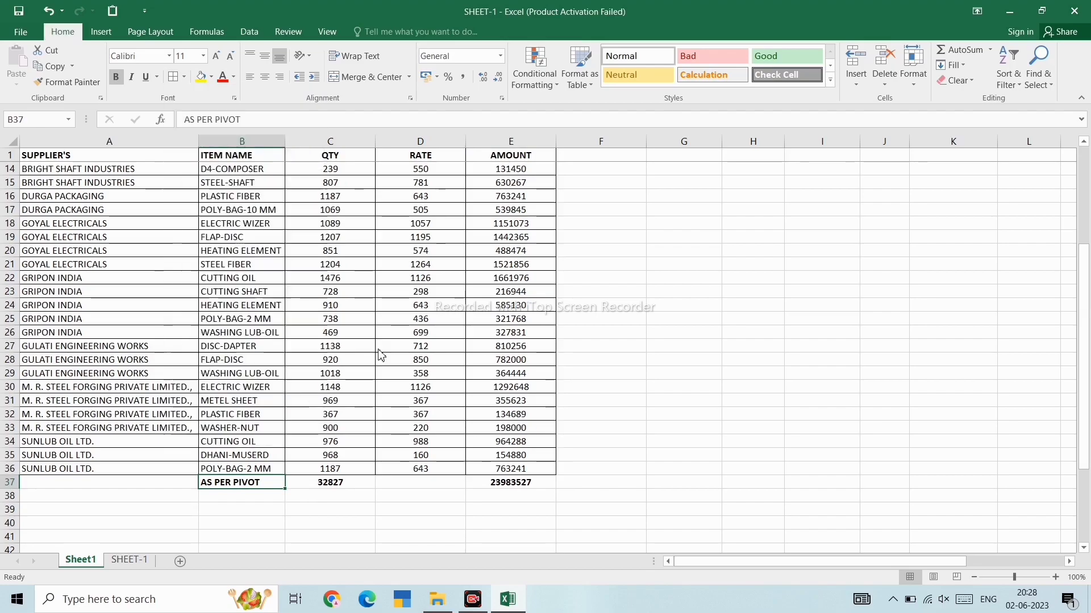
key("Left")
key("Right")
key("Up")
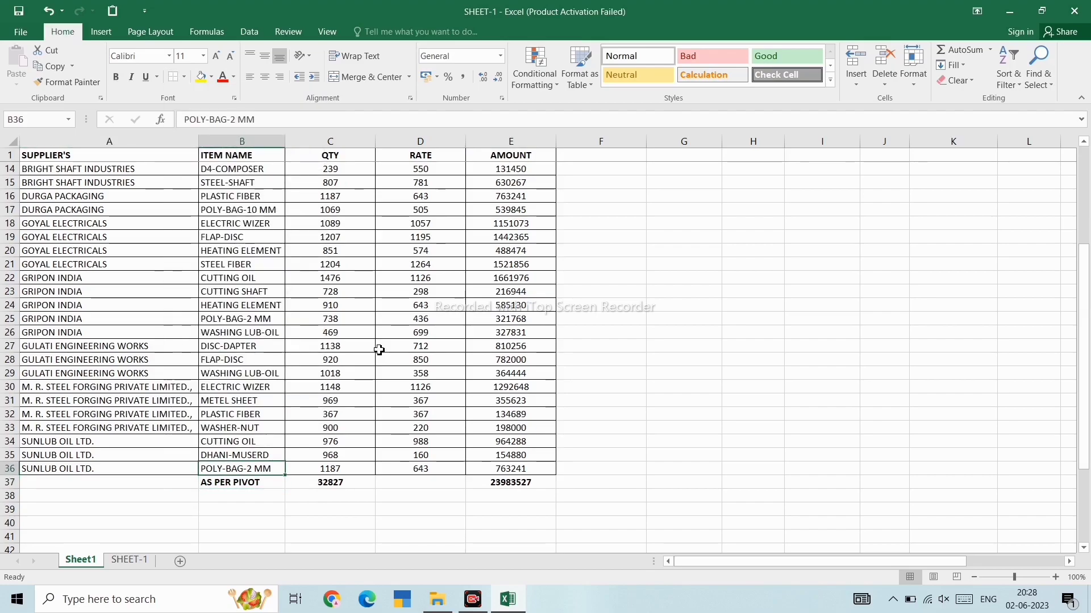
key("alt+h")
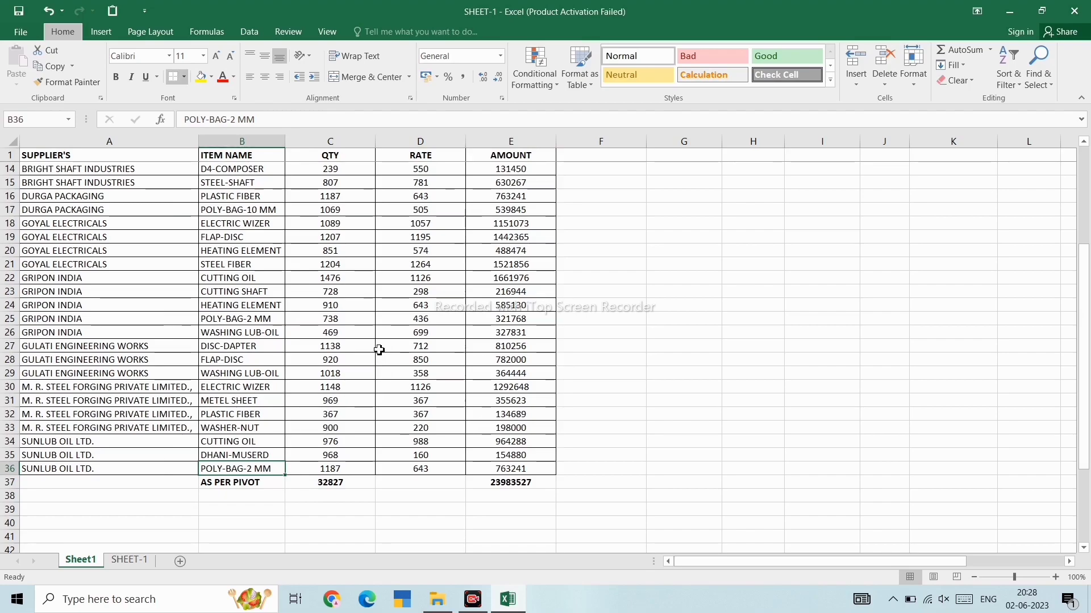
key("b")
key("a")
Label the row below the pivot totals AS PER SHEET in B38 and make row 38 bold.
key("Down")
key("Down")
key("Down")
key("Down")
key("Up")
key("Up")
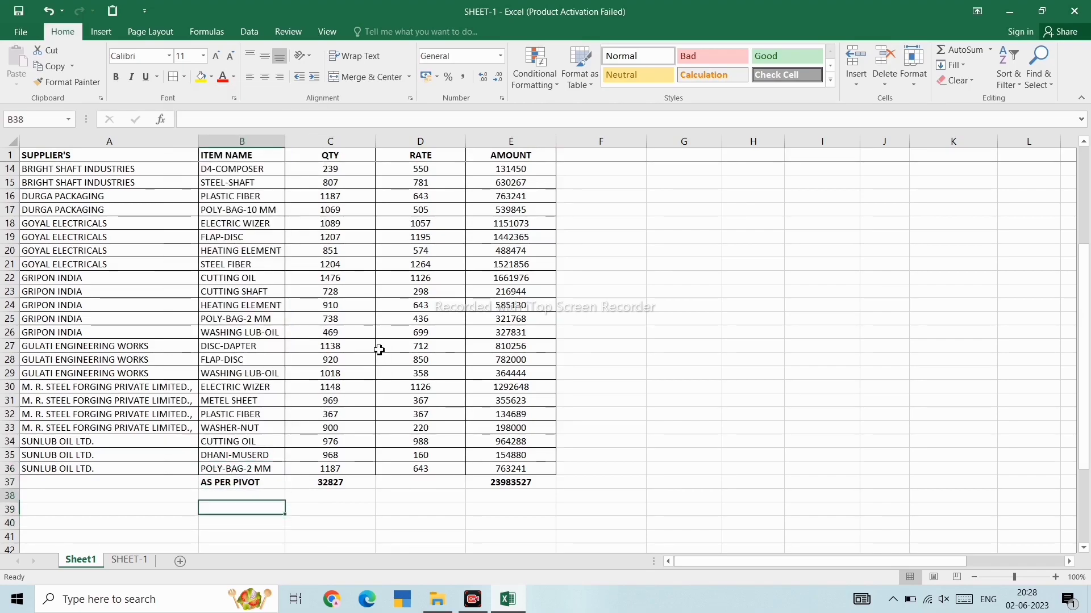
type("AS PER S")
key("ctrl+Return")
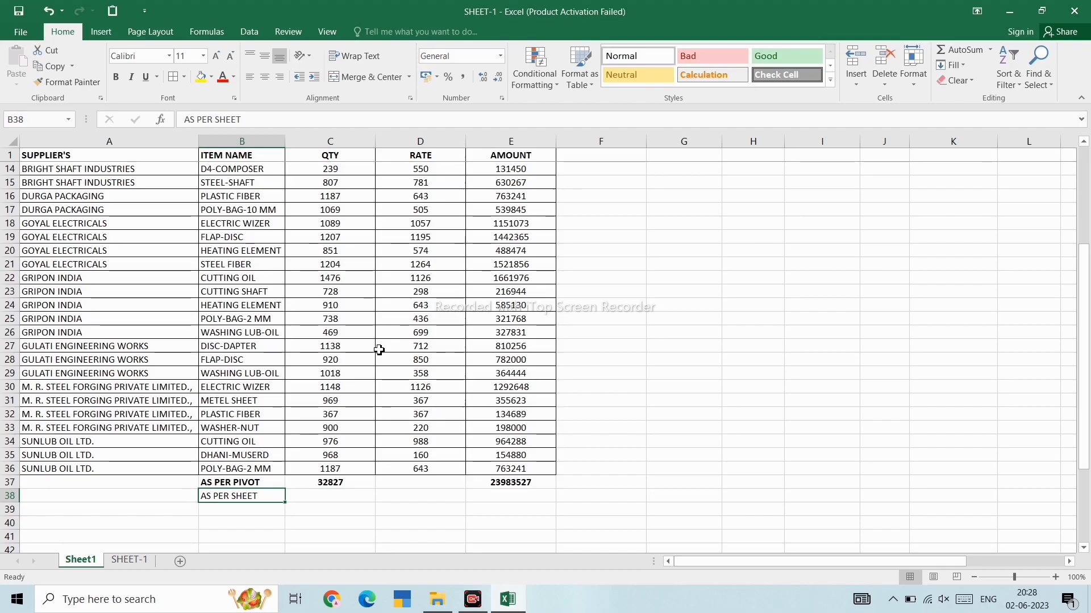
key("shift+space")
key("ctrl+b")
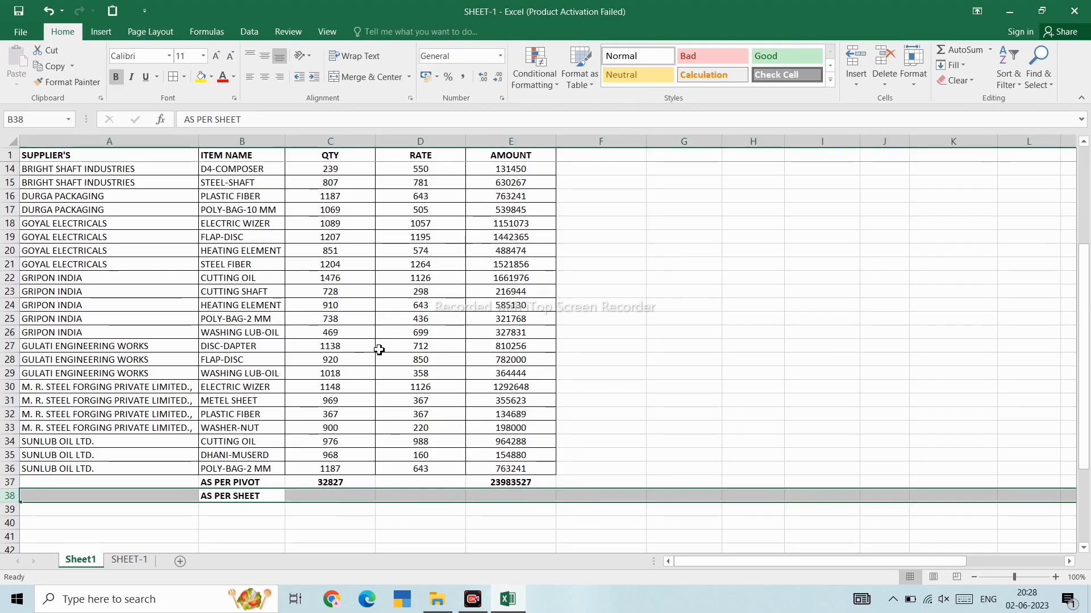
Link C38 to the QTY total in cell C37 of the SHEET-1 worksheet.
key("Right")
type("+")
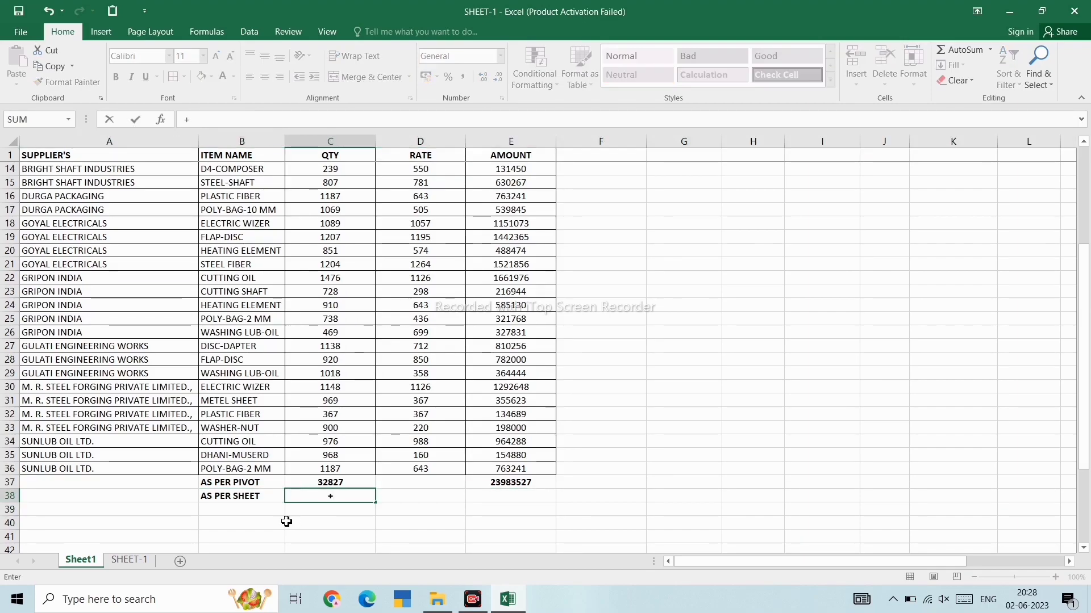
left_click(137, 562)
left_click(332, 407)
key("ctrl+Down")
scroll(331, 407, "down", 2)
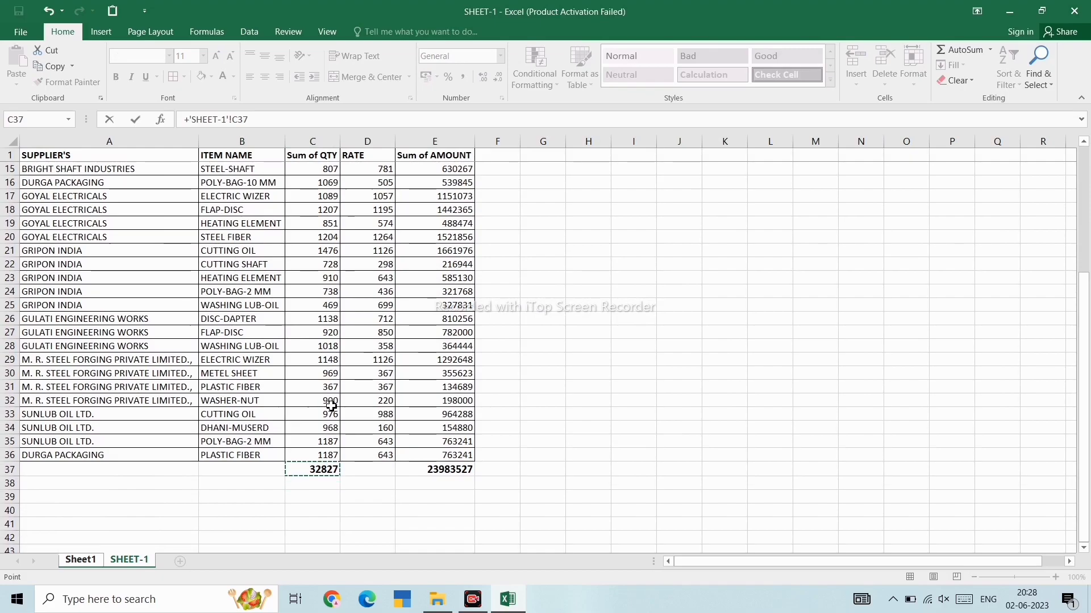
key("Return")
Copy the sheet total link from C38 to E38 for the AMOUNT column.
key("Up")
key("ctrl+c")
key("Right")
key("Right")
key("Return")
Calculate the AMOUNT difference in E39 with the formula +E37-E38.
key("Down")
key("Down")
key("Down")
key("Up")
key("Up")
type("+")
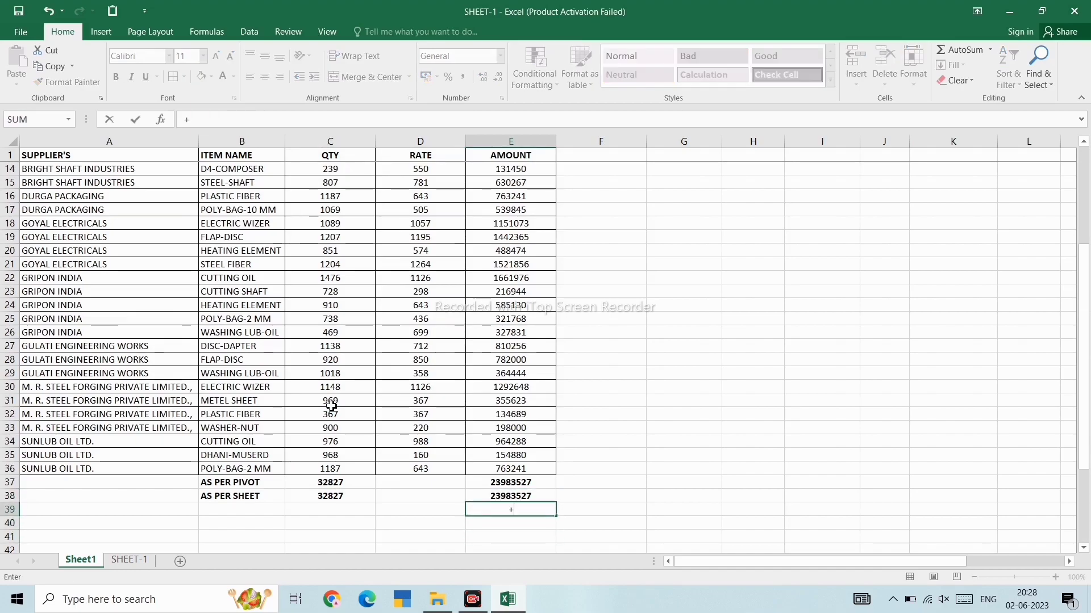
key("Up")
key("Up")
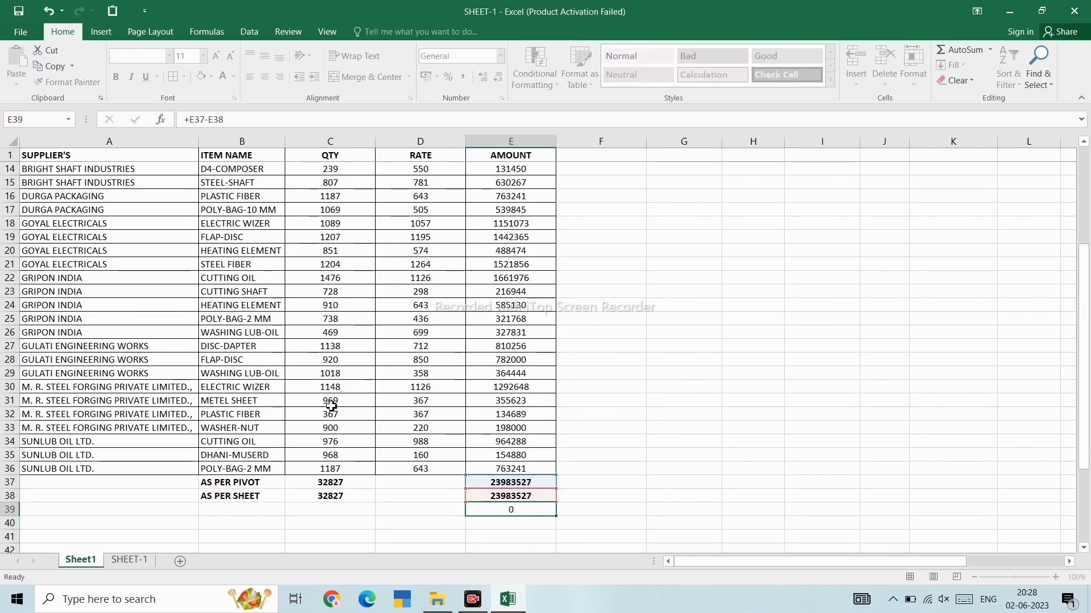
key("Return")
Copy the difference formula from E39 to C39 for the QTY column.
key("Up")
key("ctrl+c")
key("Left")
key("Left")
key("Return")
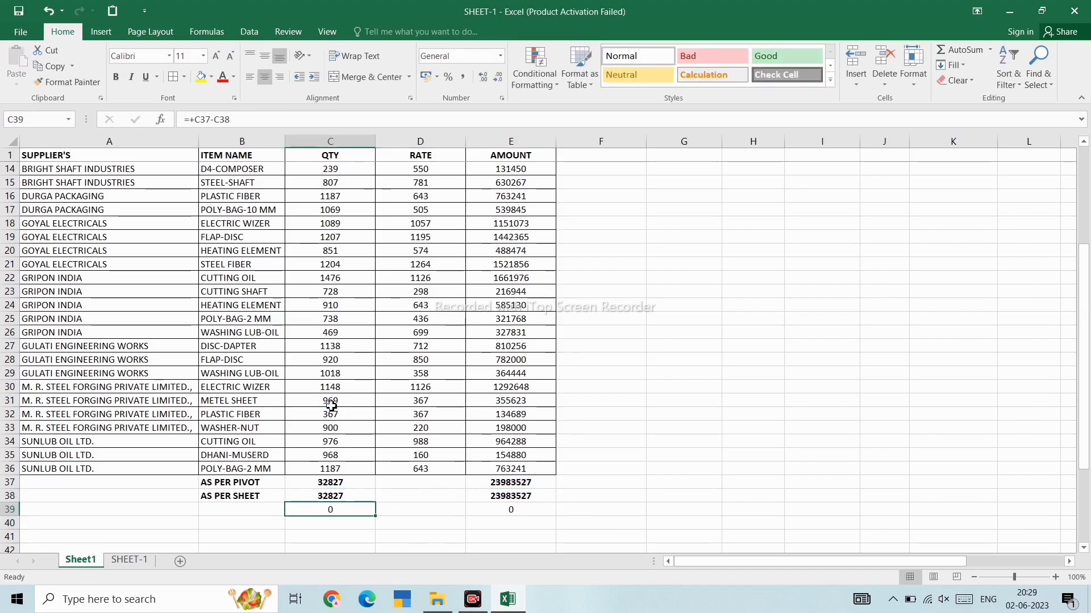
Label the row of difference formulas DIFFERENCE in cell B39.
key("Left")
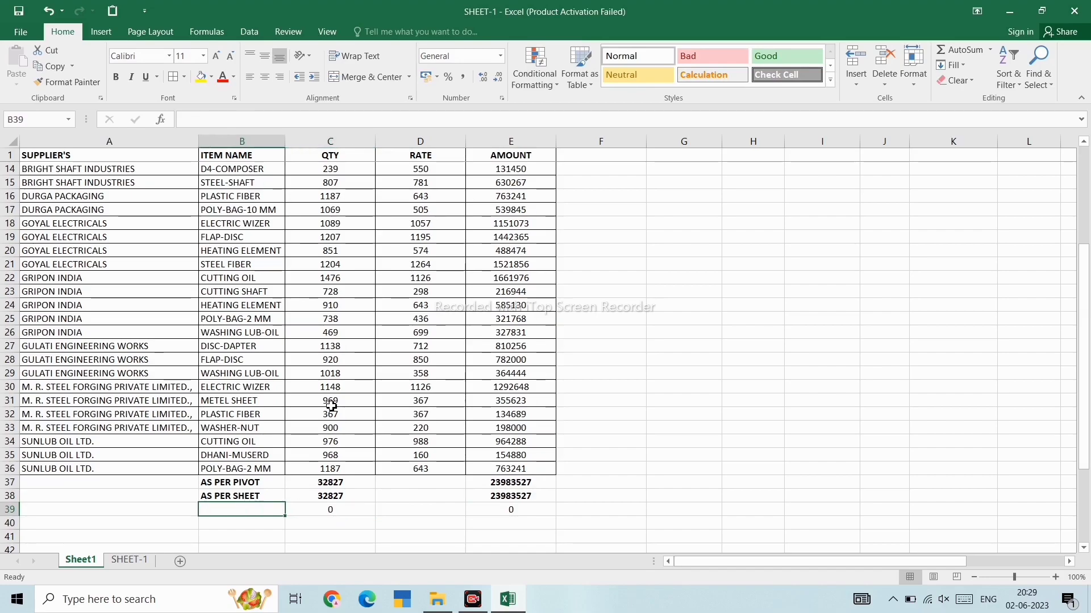
type("DIFFERENC")
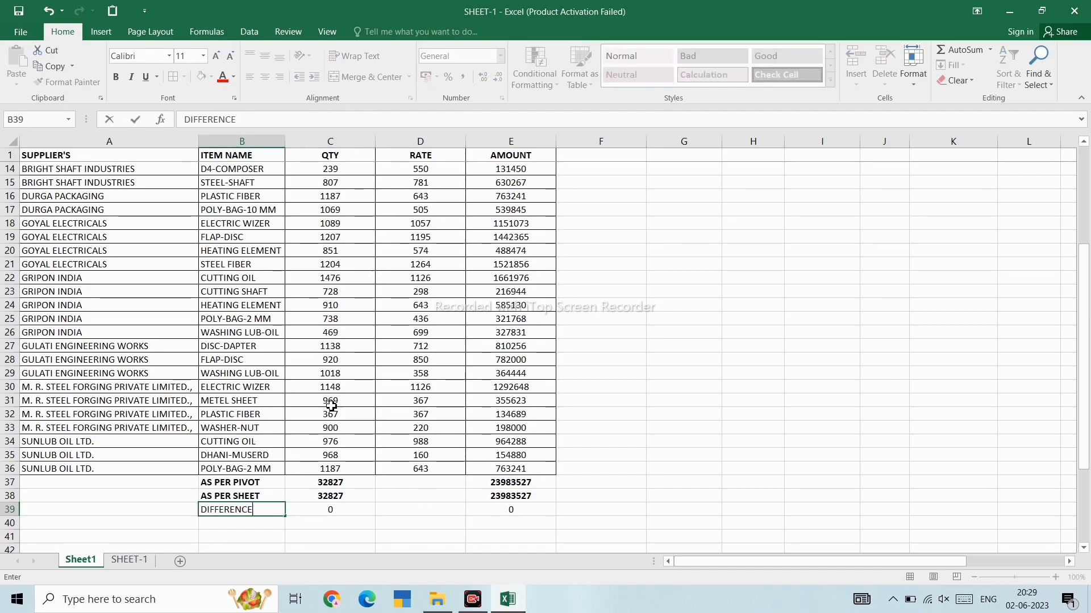
type("E")
key("Return")
key("Up")
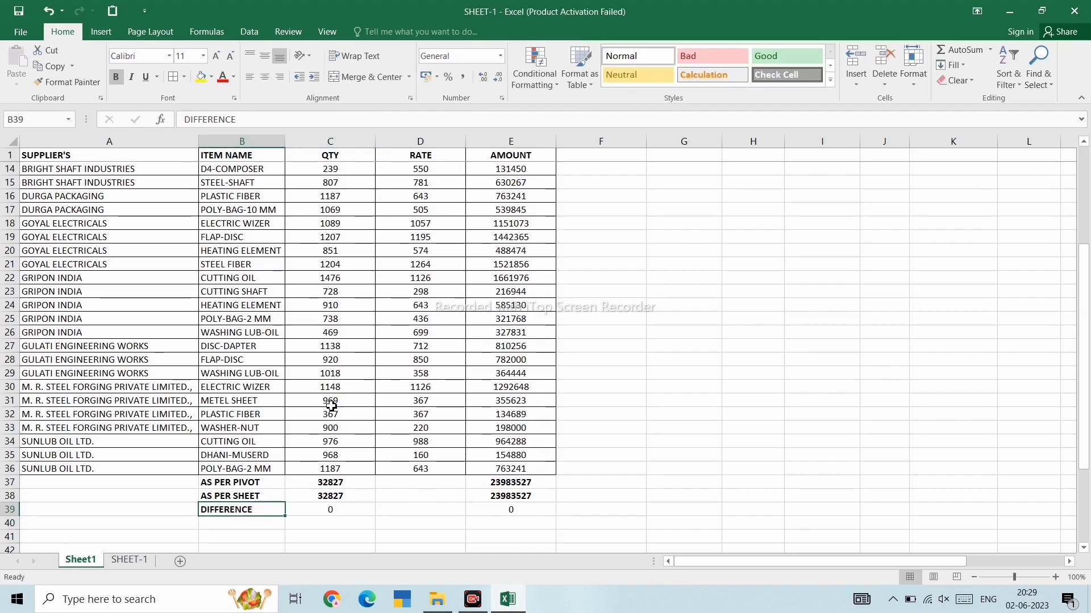
Review the finished supplier table from the header row down to the pivot, sheet and difference rows.
key("Right")
key("Right")
key("Right")
key("Right")
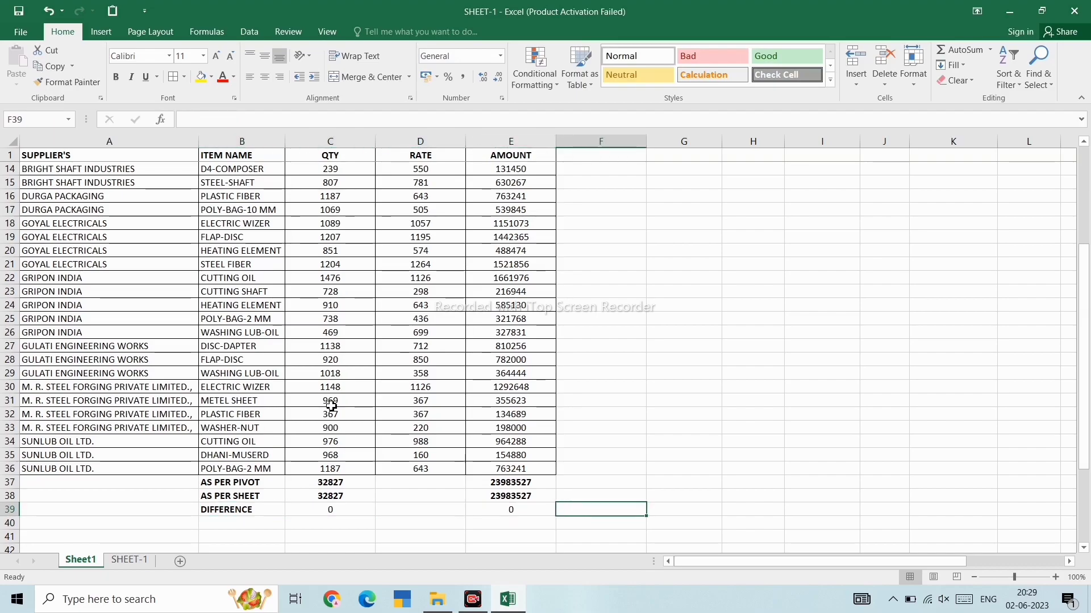
key("ctrl+Up")
key("Left")
key("Home")
key("Down")
key("Down")
key("Up")
key("Up")
key("Down")
key("Down")
key("Up")
key("Up")
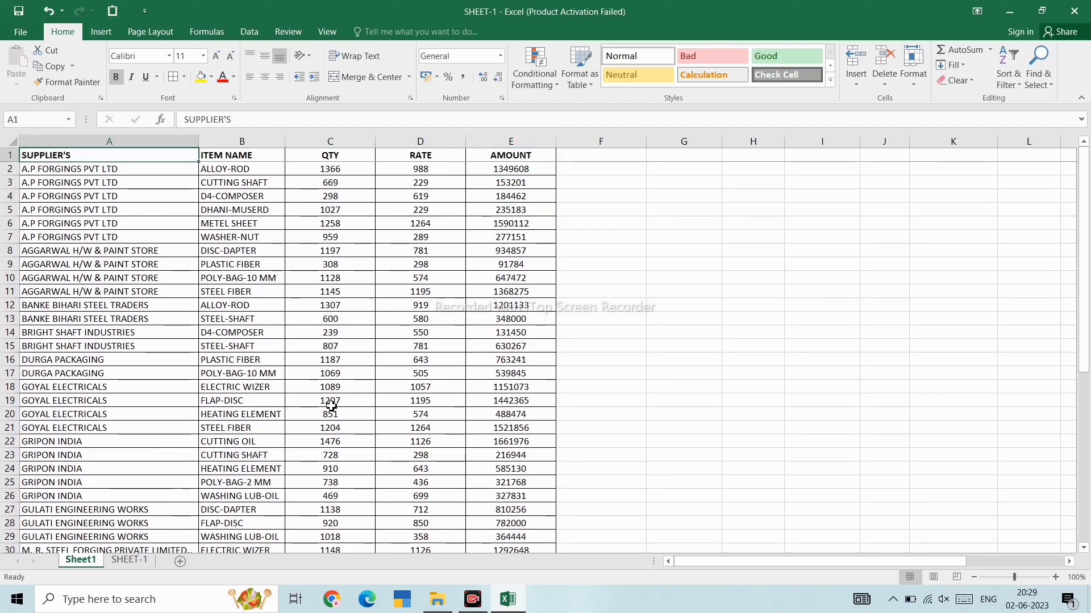
scroll(331, 407, "down", 5)
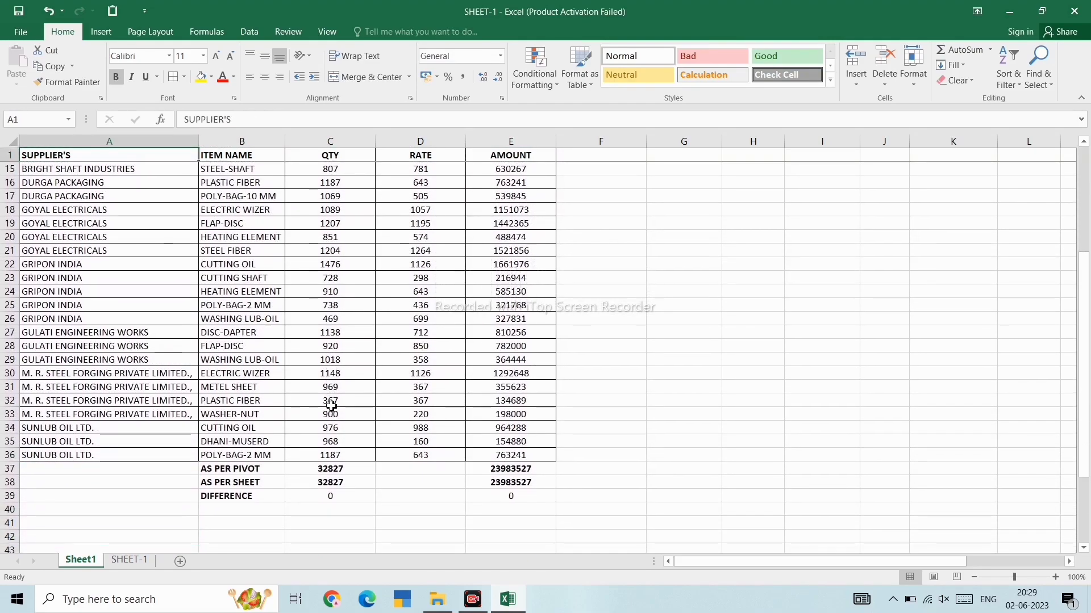
key("Down")
key("Down")
key("Down")
key("Down")
key("Down")
key("Down")
key("Down")
key("Down")
key("Down")
key("Down")
key("Down")
key("Down")
key("Down")
key("Down")
key("Down")
key("Down")
key("Down")
key("Down")
key("Down")
key("Down")
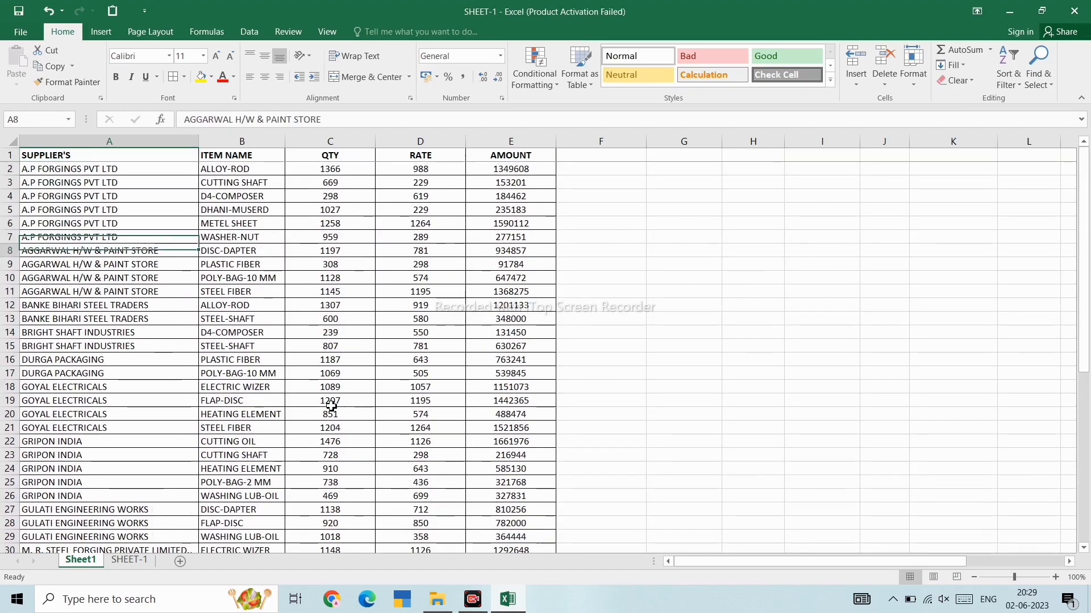
scroll(331, 406, "down", 2)
key("Down")
key("Down")
key("Down")
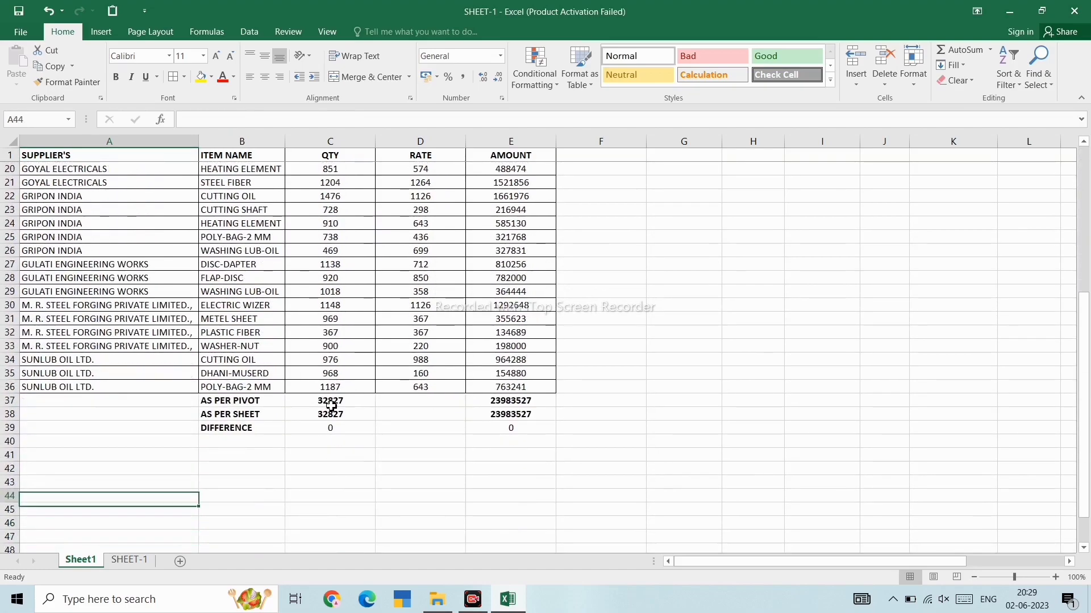
key("Right")
key("Right")
key("Right")
key("Right")
key("Right")
key("ctrl+Up")
key("Left")
key("ctrl+Left")
scroll(331, 406, "up", 6)
key("ctrl+Down")
key("ctrl+Right")
key("ctrl+Up")
key("ctrl+Home")
key("ctrl+Down")
key("ctrl+Down")
key("ctrl+Up")
key("Down")
key("Down")
key("ctrl+Down")
key("Down")
key("Down")
scroll(331, 405, "down", 1)
key("Up")
key("Up")
key("ctrl+Up")
key("Right")
key("Right")
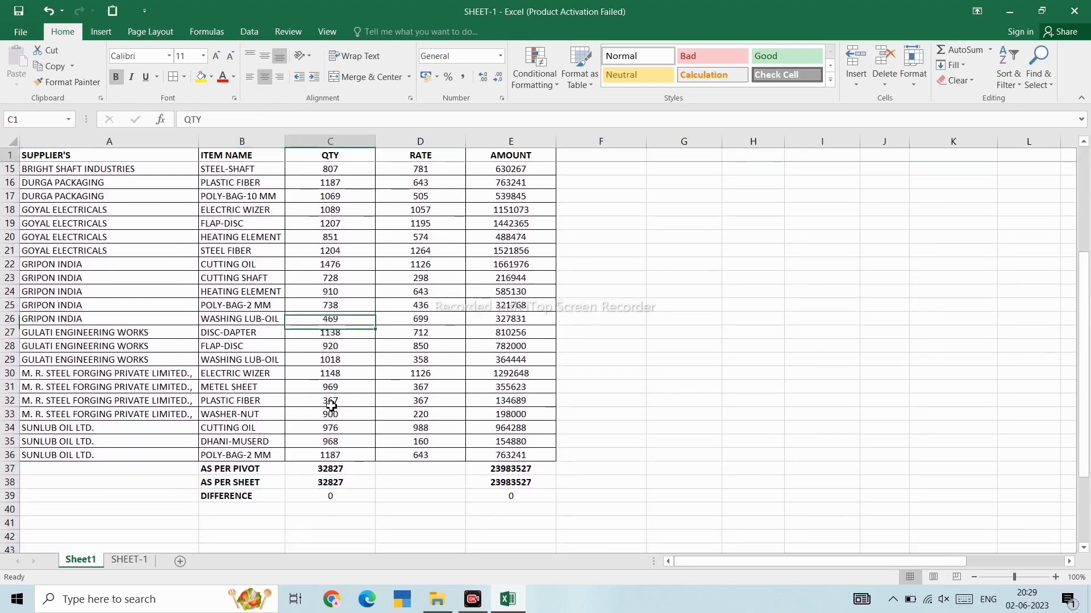
key("Down")
key("Down")
key("Down")
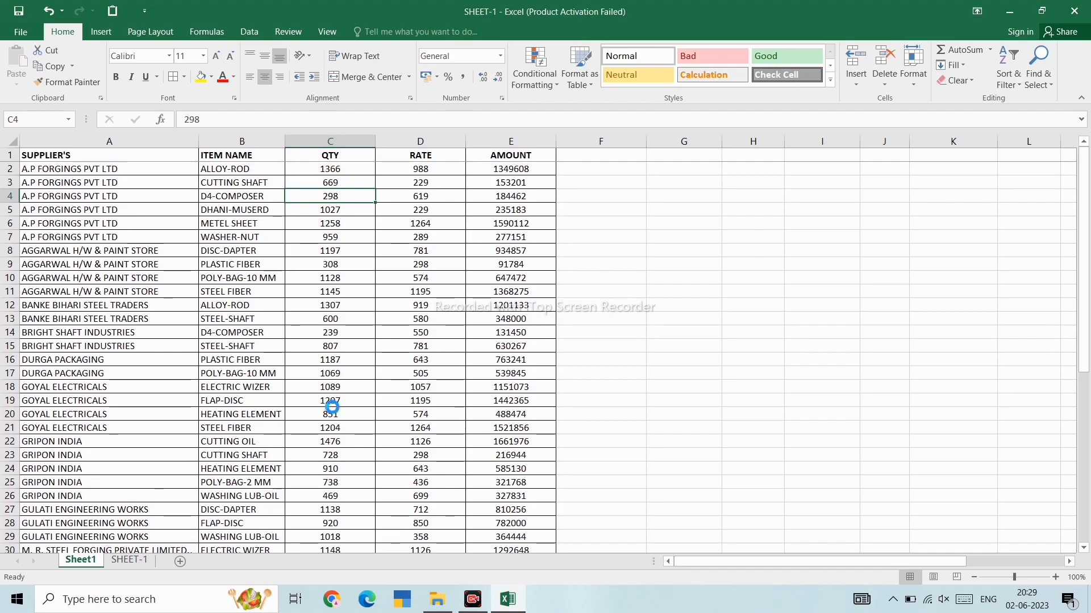